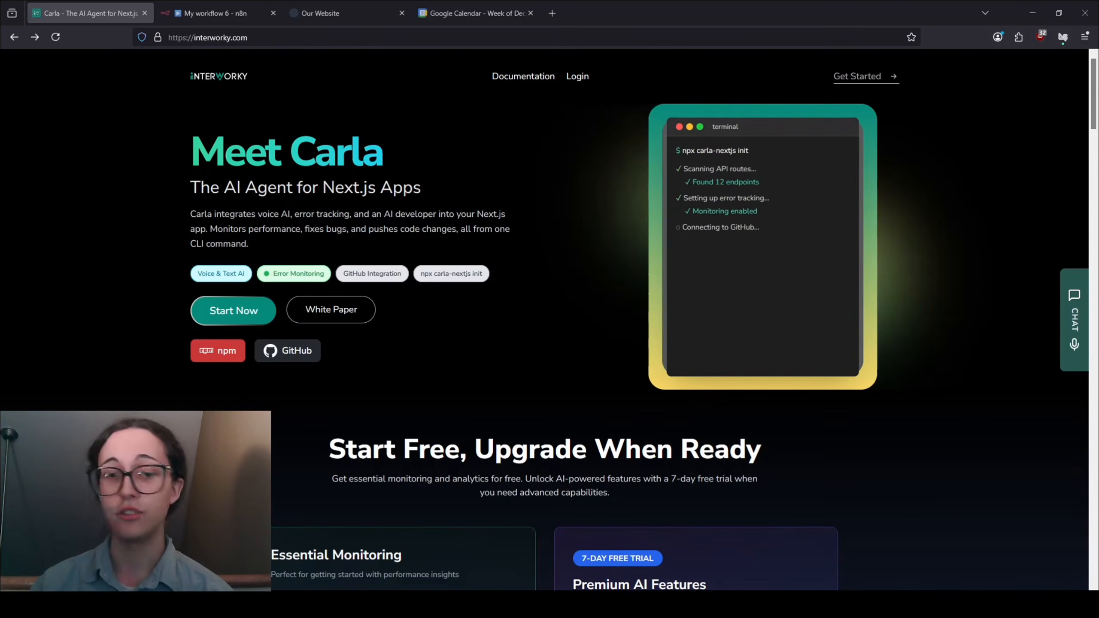
- Sign up for an Interworky account with an email and reach the Get Started checklist
{"action": "left_click", "coordinate": [858, 76]}
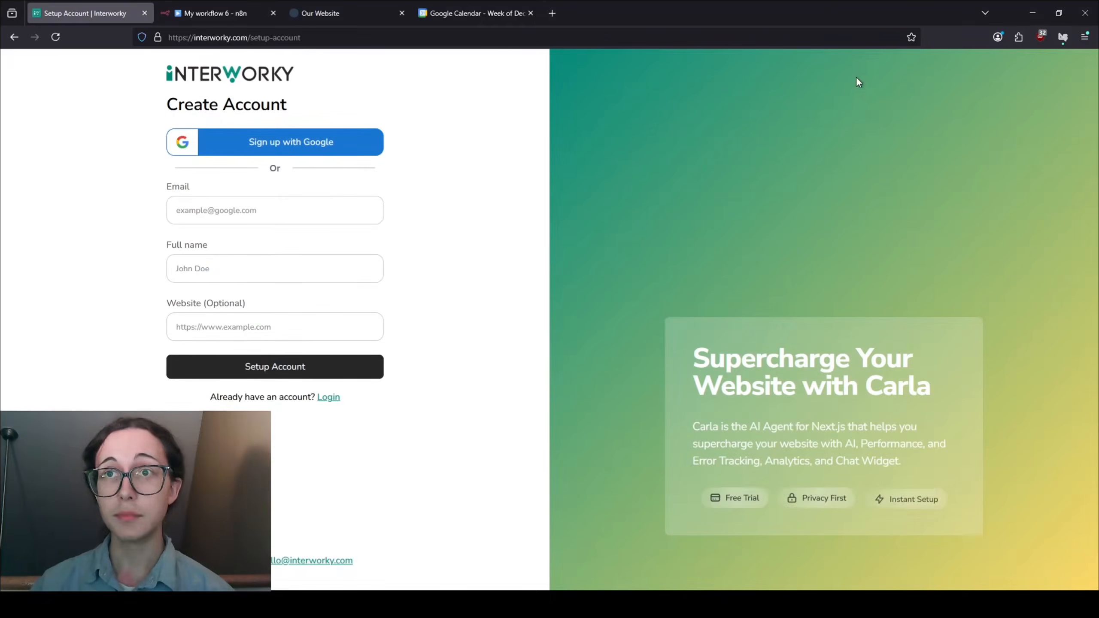
{"action": "left_click", "coordinate": [322, 216]}
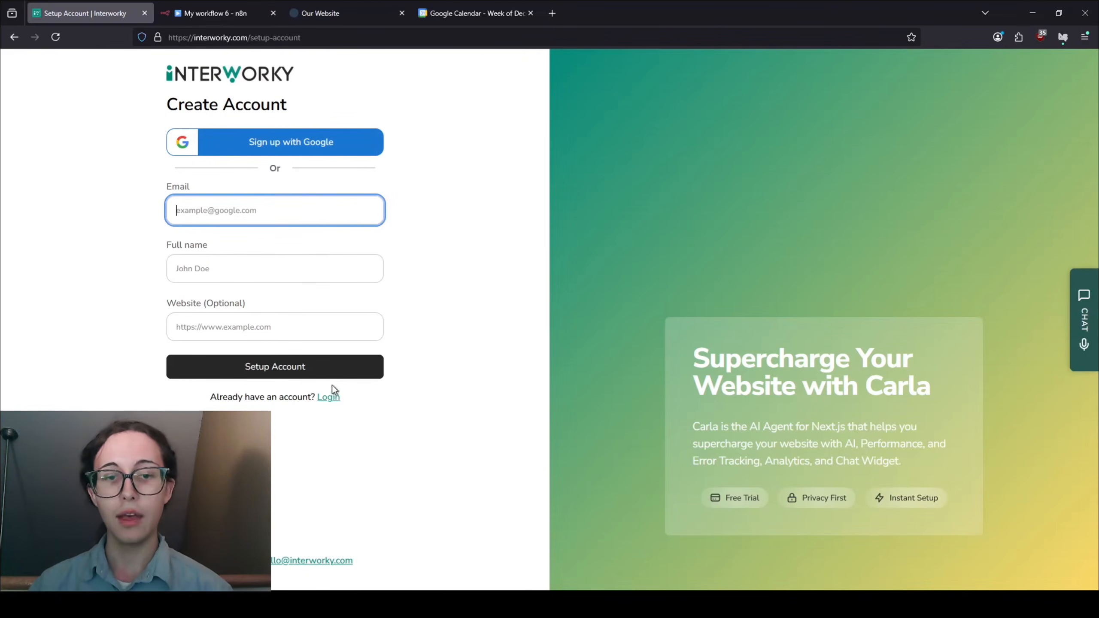
{"action": "left_click", "coordinate": [346, 363]}
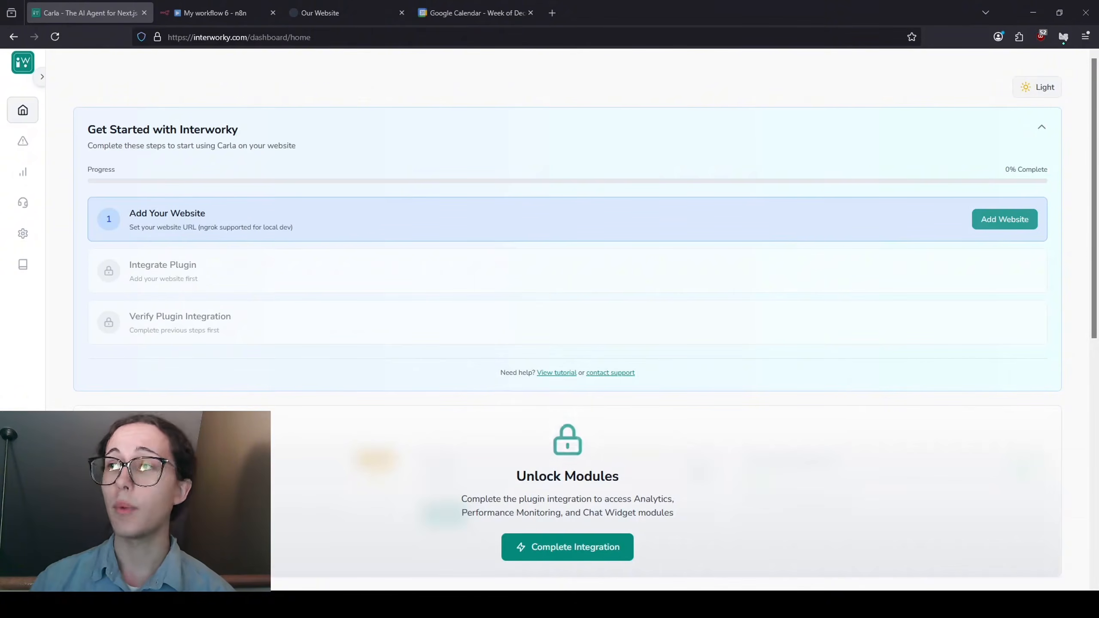
- Add the website as Local Development (ngrok) using the pasted ngrok URL and save it
{"action": "left_click", "coordinate": [1028, 219]}
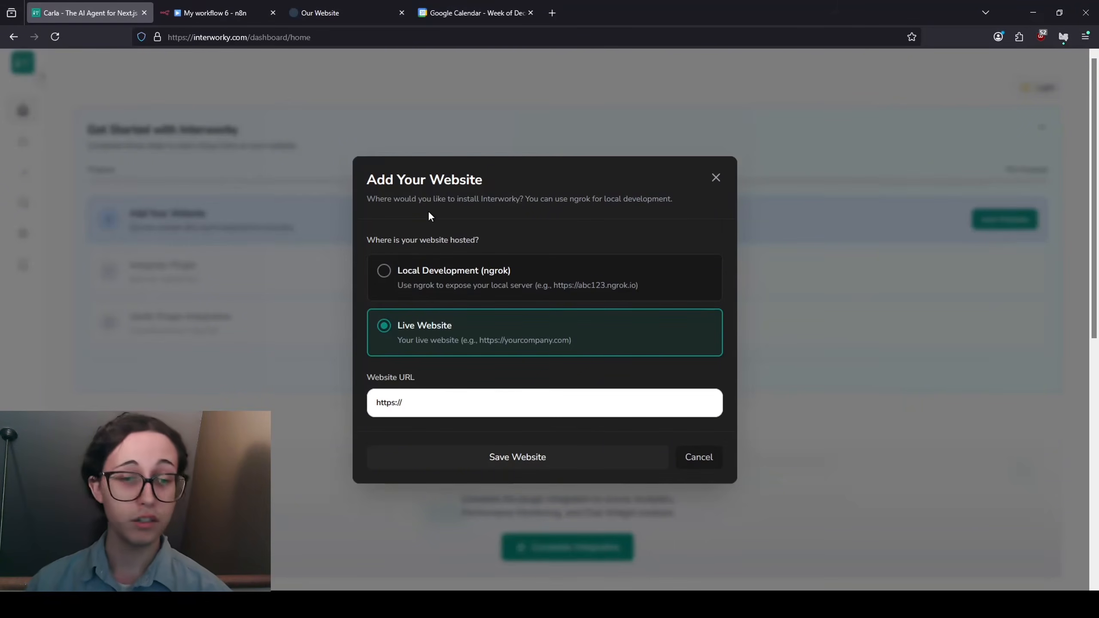
{"action": "left_click", "coordinate": [502, 280]}
{"action": "scroll", "coordinate": [508, 362], "scroll_direction": "down", "scroll_amount": 3}
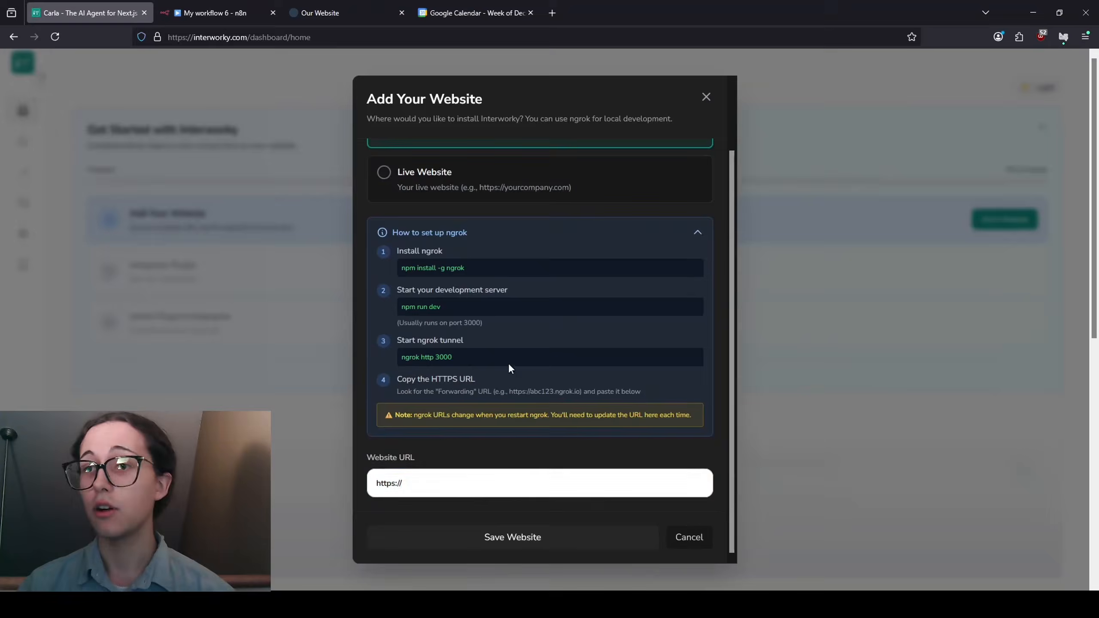
{"action": "left_click", "coordinate": [454, 484]}
{"action": "type", "text": "https://adoringly-precommercial-roselia.ngrok-free.dev/"}
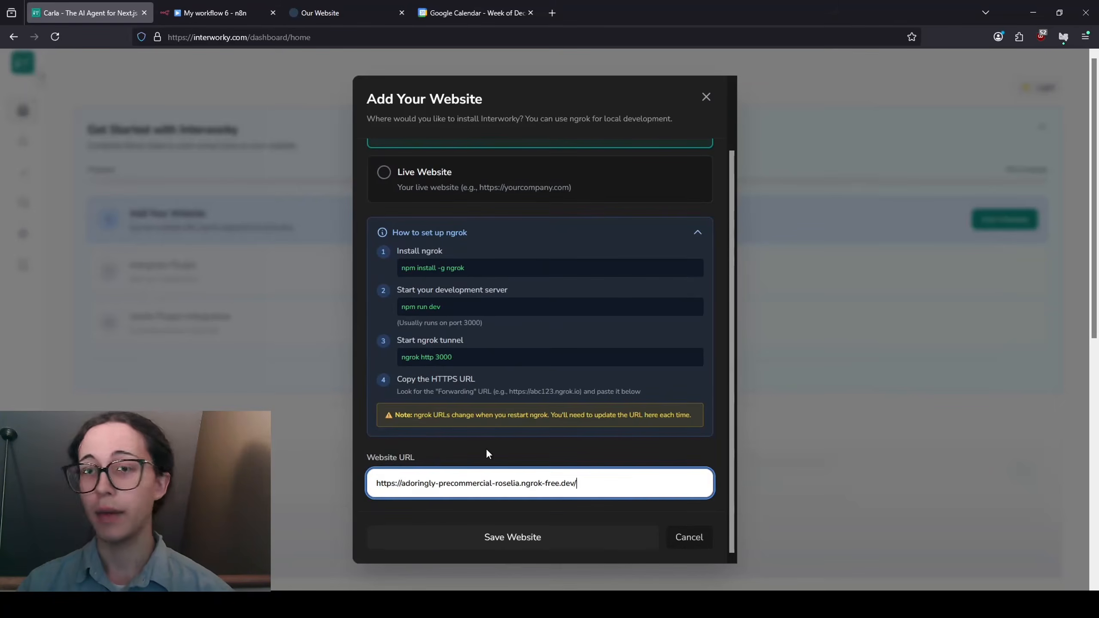
{"action": "left_click", "coordinate": [594, 542]}
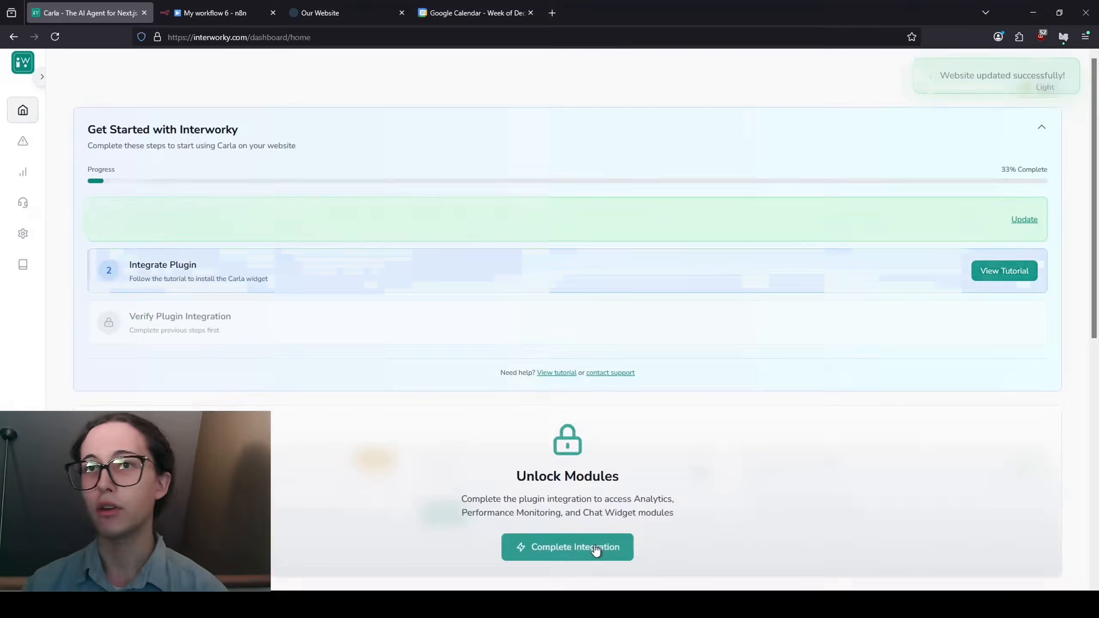
{"action": "left_click", "coordinate": [594, 544]}
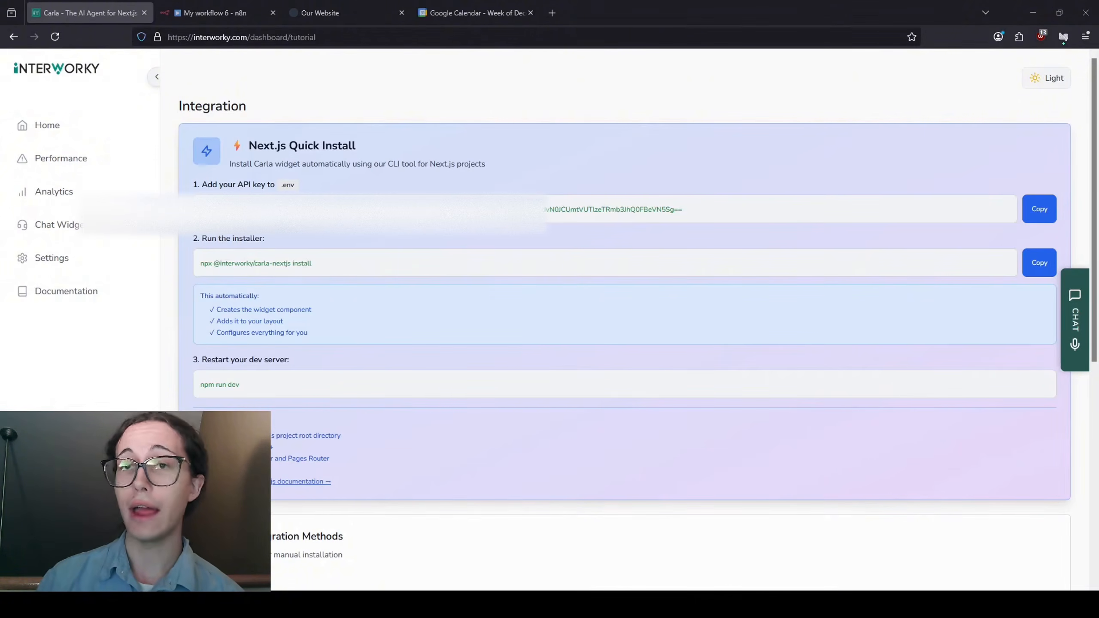
- Scroll the Integration page down to the manual script embed and WordPress plugin methods
{"action": "scroll", "coordinate": [625, 281], "scroll_direction": "down", "scroll_amount": 3}
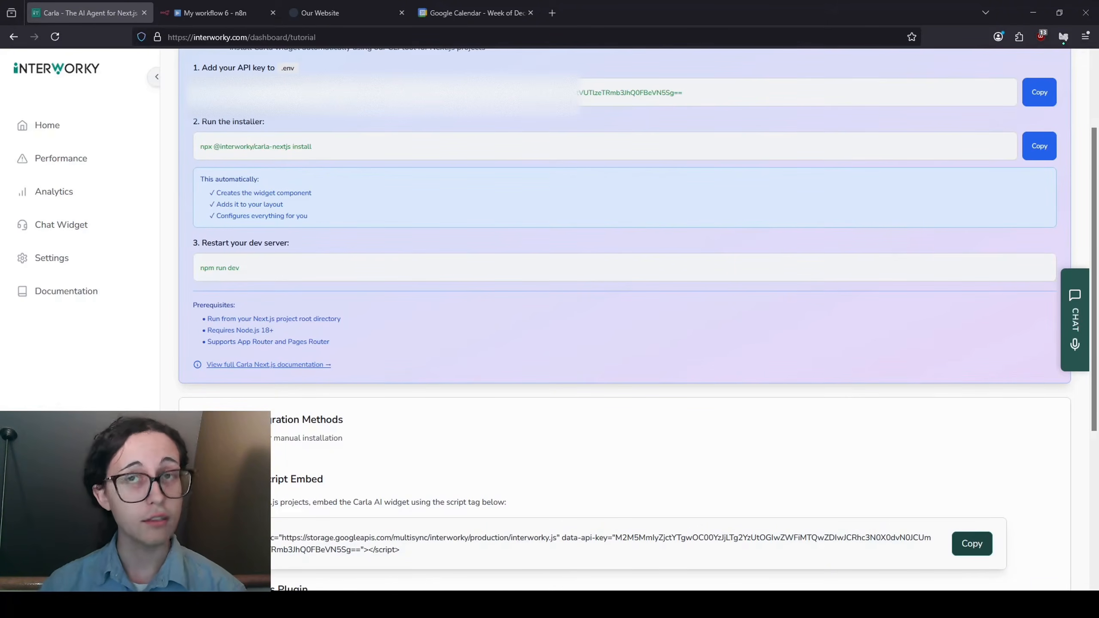
{"action": "scroll", "coordinate": [623, 320], "scroll_direction": "down", "scroll_amount": 5}
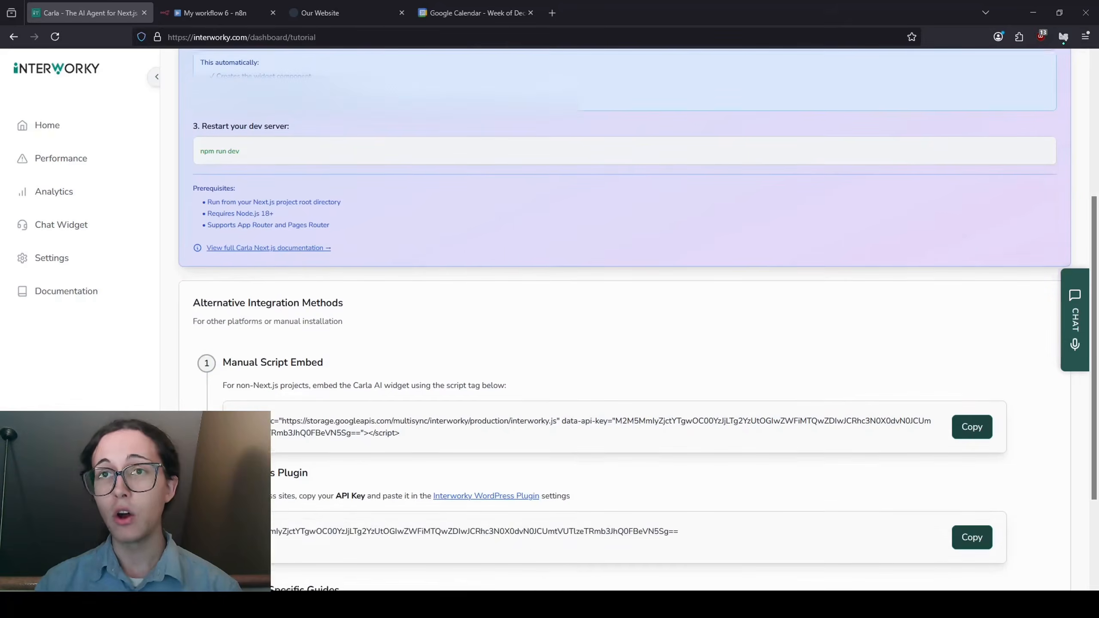
{"action": "scroll", "coordinate": [637, 320], "scroll_direction": "down", "scroll_amount": 1}
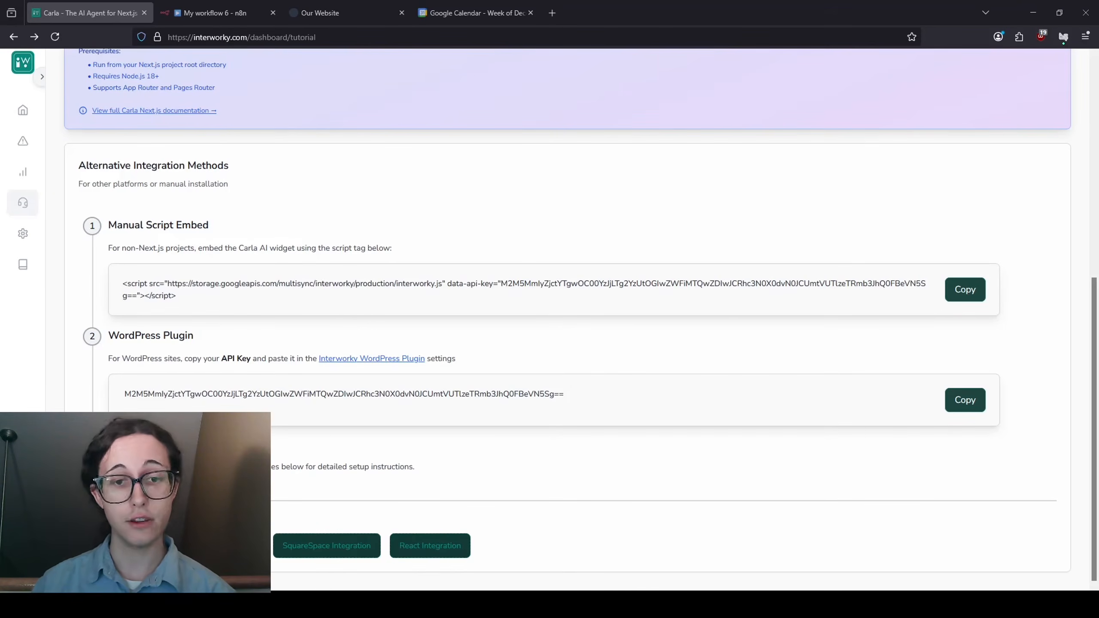
- Go to Carla's Capabilities settings under Chat Widget and begin adding a new capability
{"action": "left_click", "coordinate": [22, 203]}
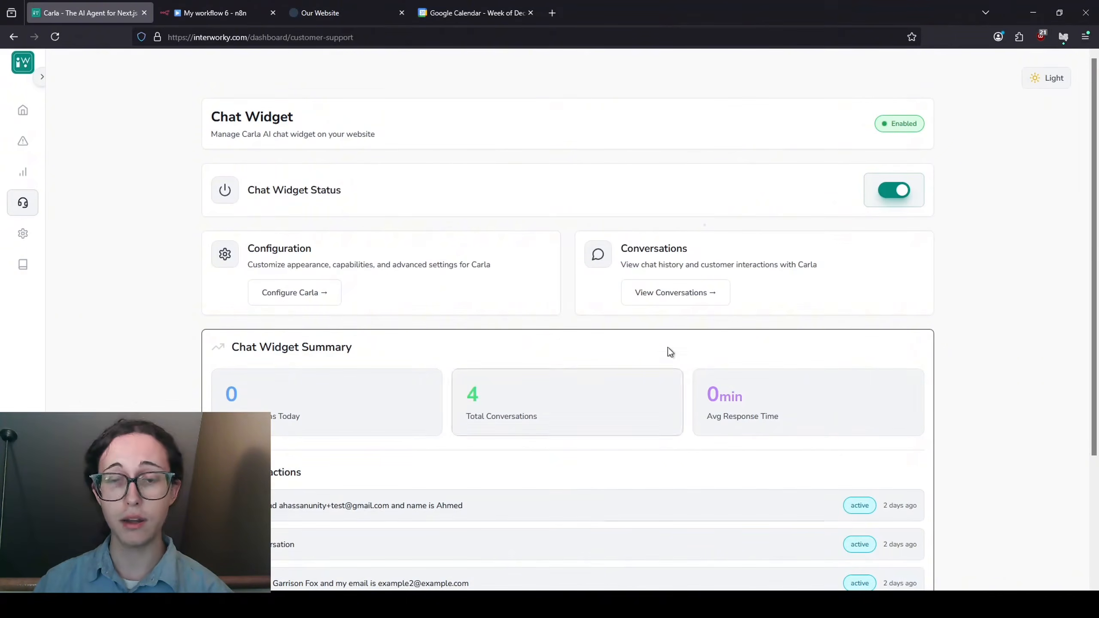
{"action": "left_click", "coordinate": [317, 299]}
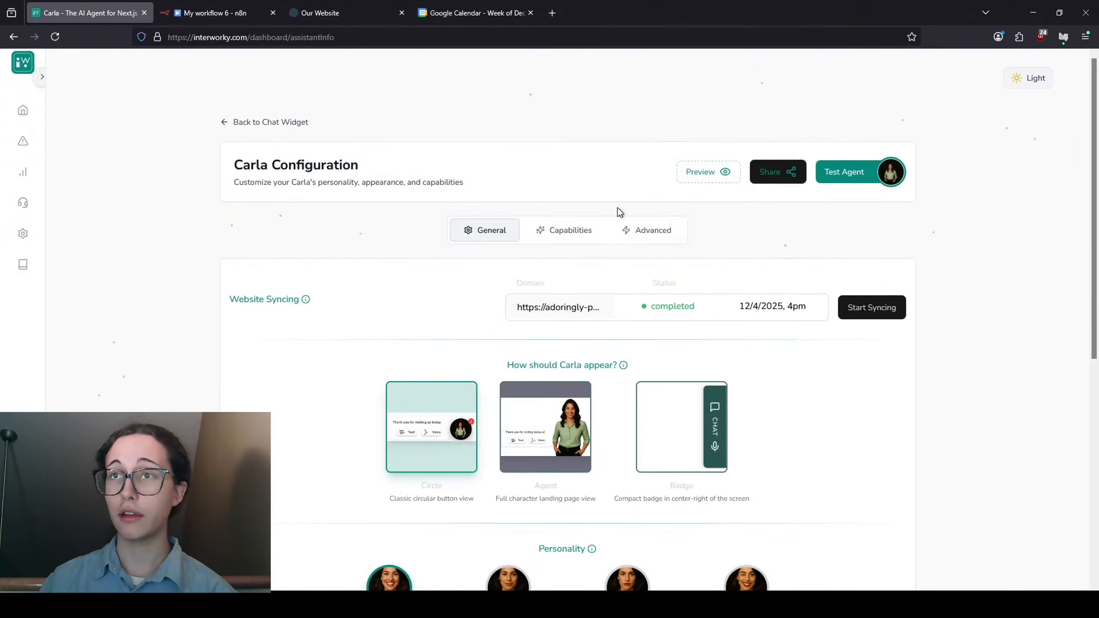
{"action": "left_click", "coordinate": [580, 233]}
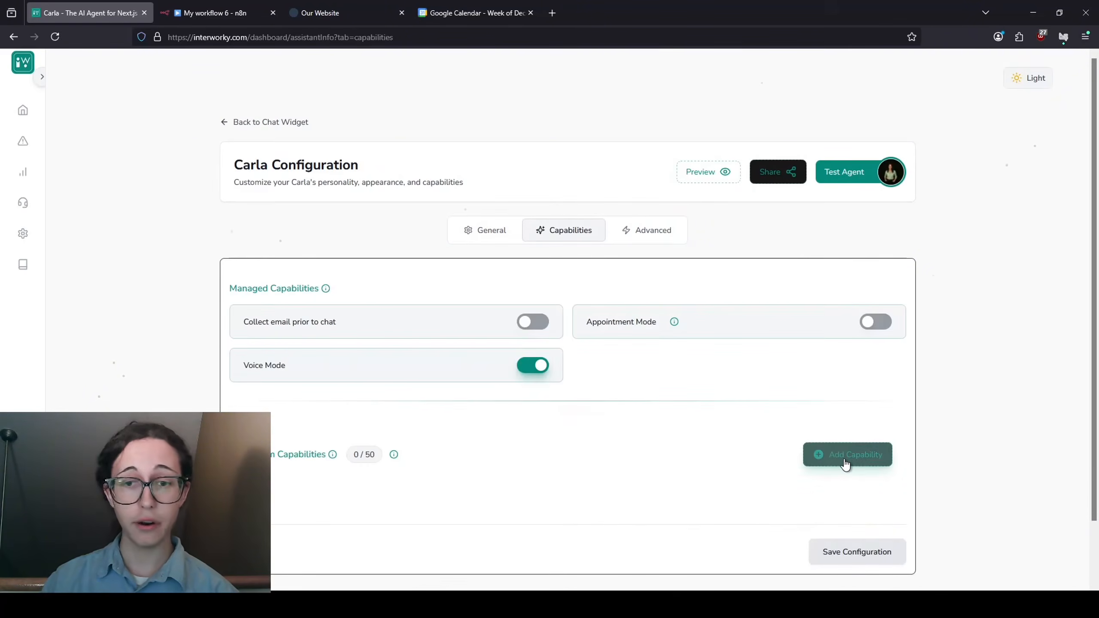
{"action": "left_click", "coordinate": [845, 463]}
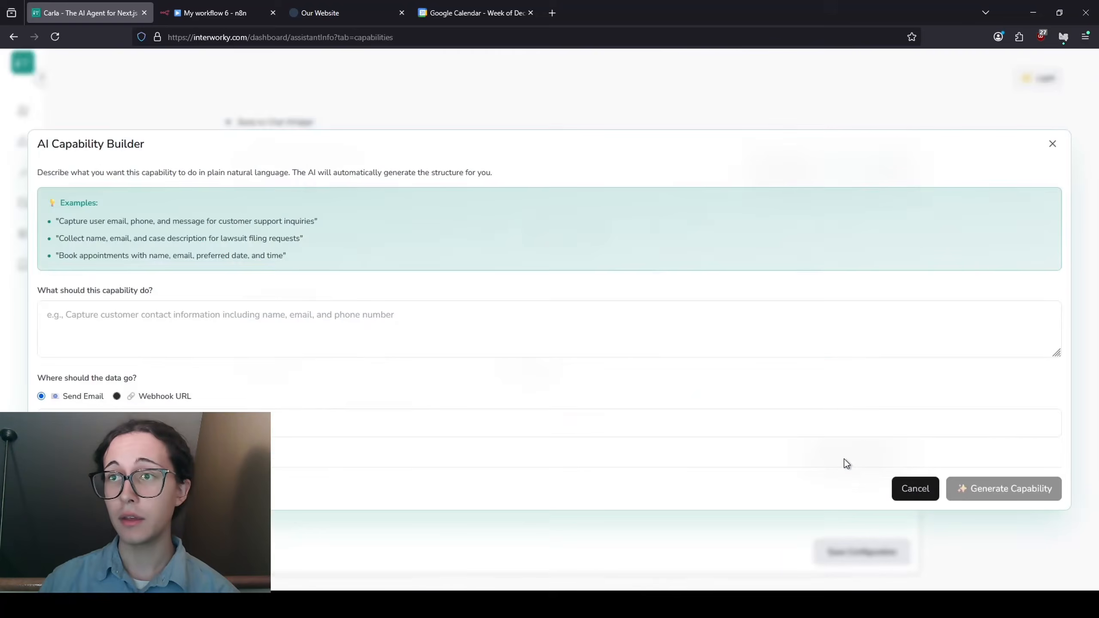
- Describe an appointment-booking capability collecting full name, email, purpose and start/end times, sent to a Webhook URL
{"action": "left_click", "coordinate": [329, 313]}
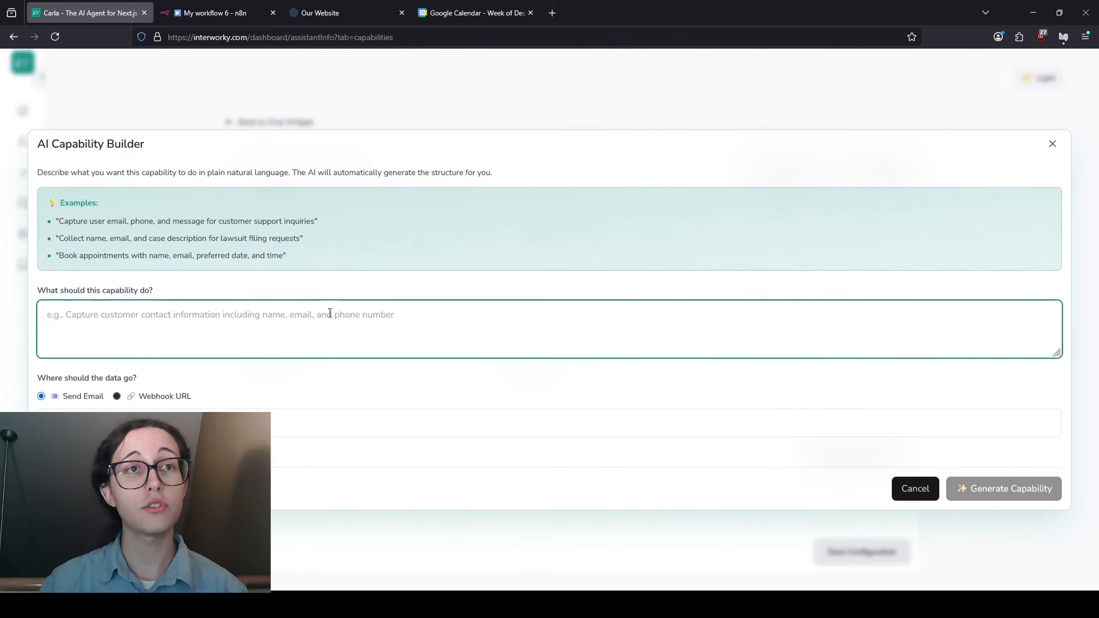
{"action": "type", "text": "I want the a"}
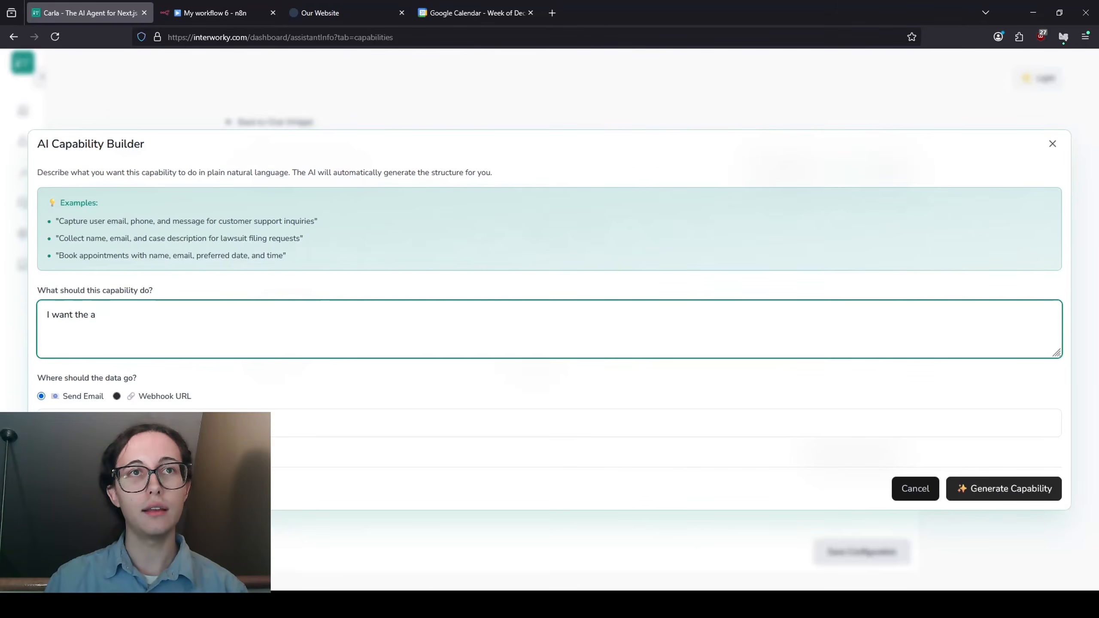
{"action": "key", "text": "BackSpace"}
{"action": "type", "text": "A"}
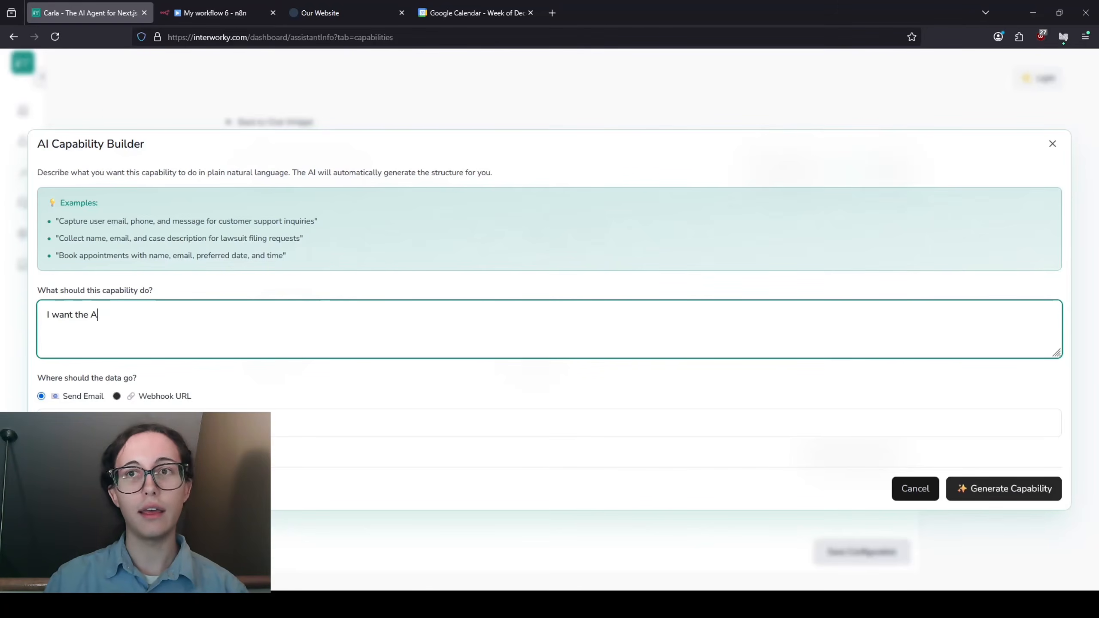
{"action": "type", "text": "I agent to "}
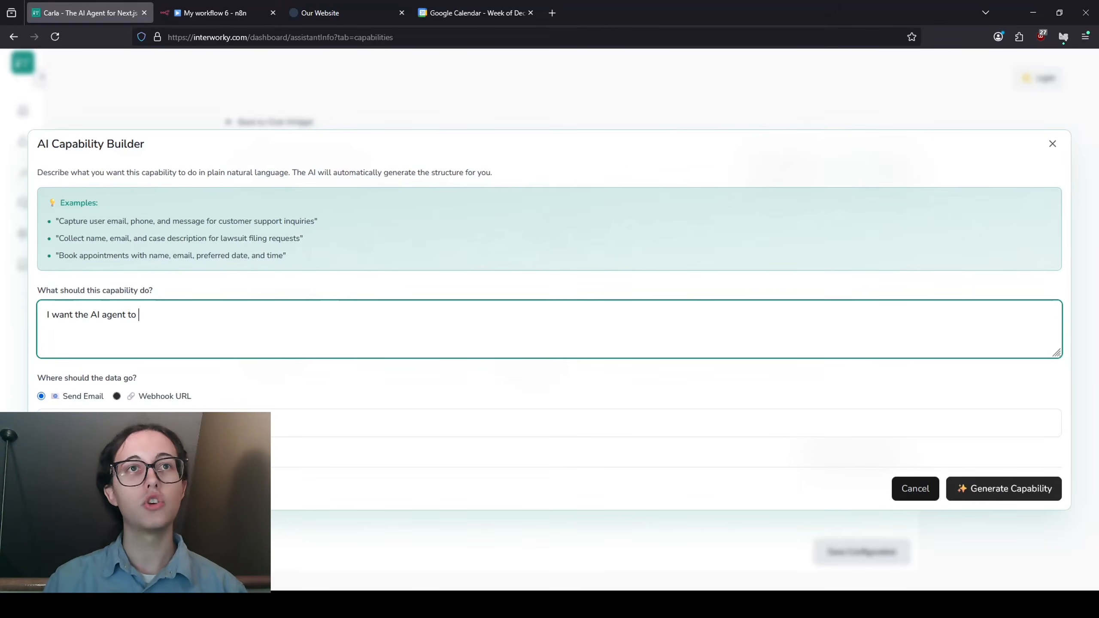
{"action": "type", "text": "book appointme"}
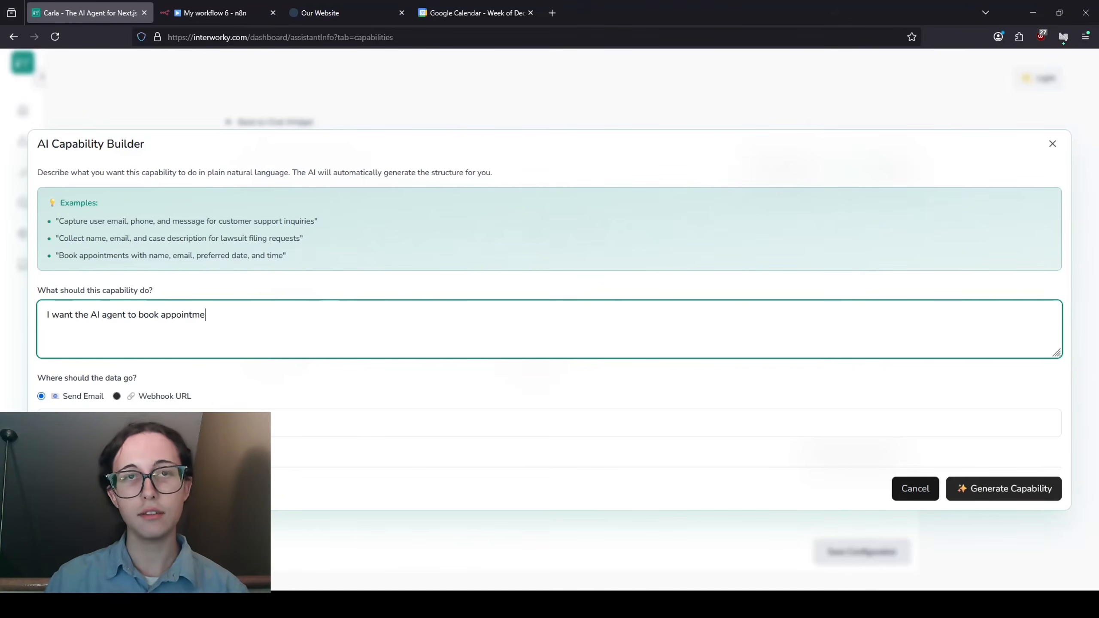
{"action": "type", "text": "nts. The agent "}
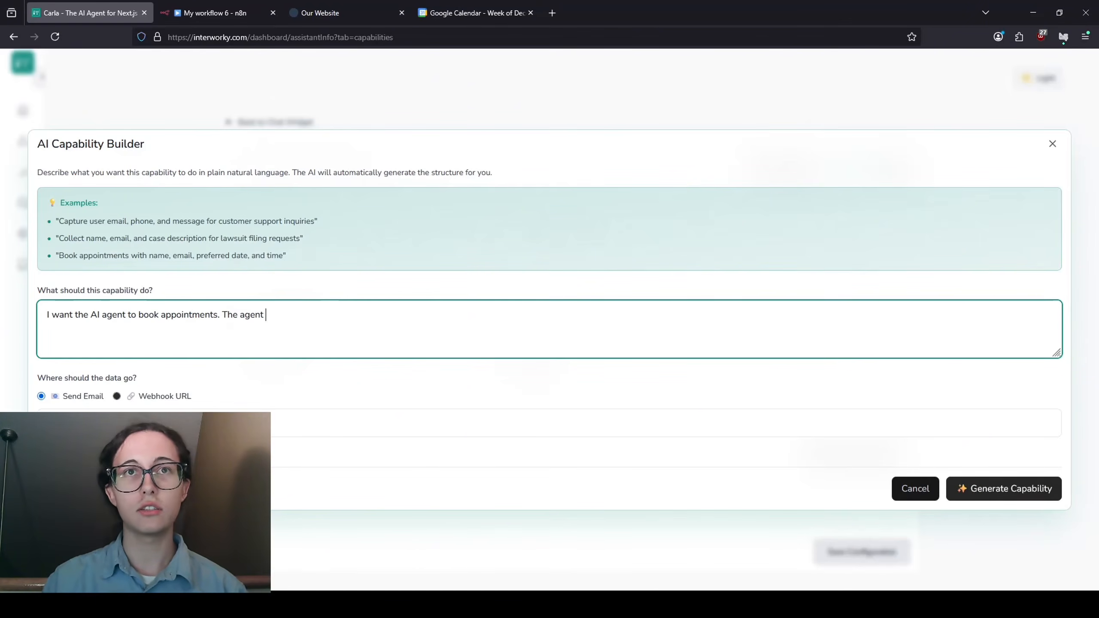
{"action": "type", "text": "should collect"}
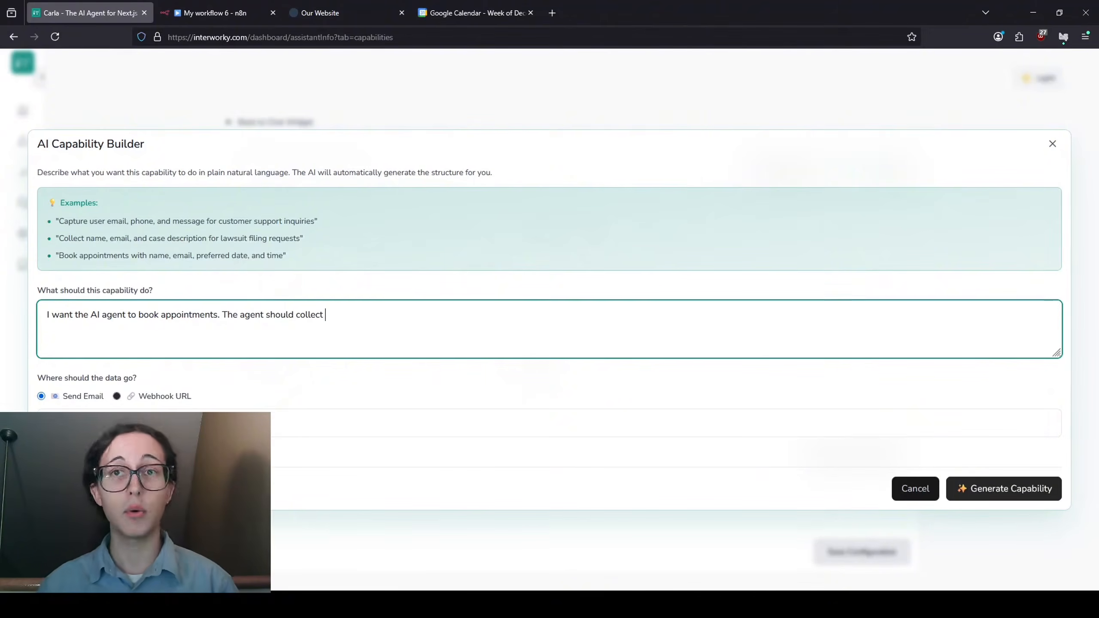
{"action": "type", "text": " fu"}
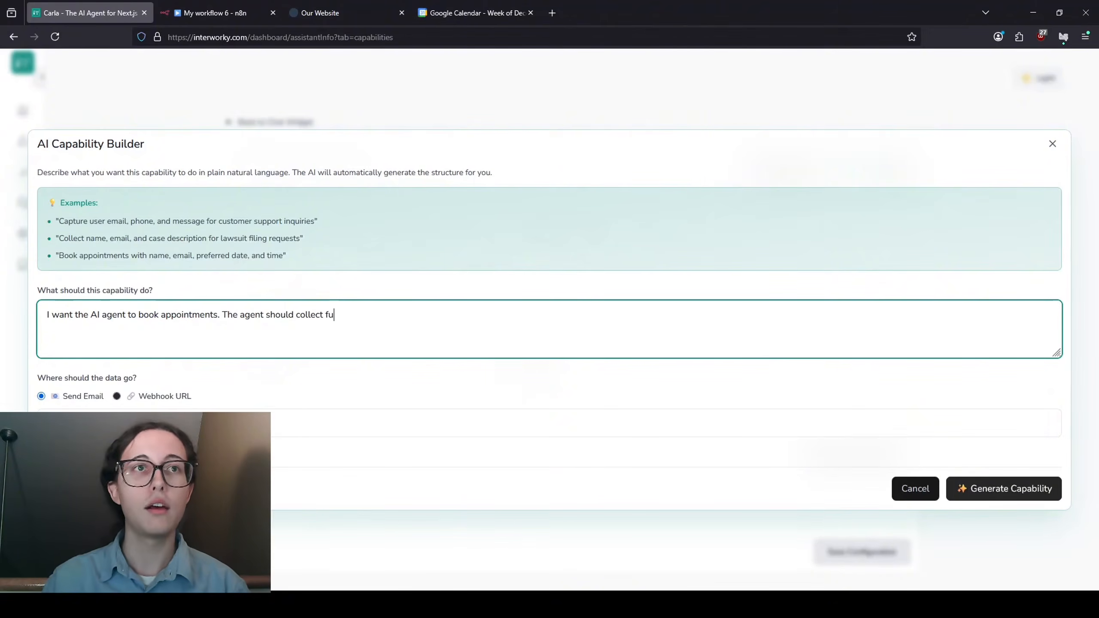
{"action": "type", "text": "ll name, email, "}
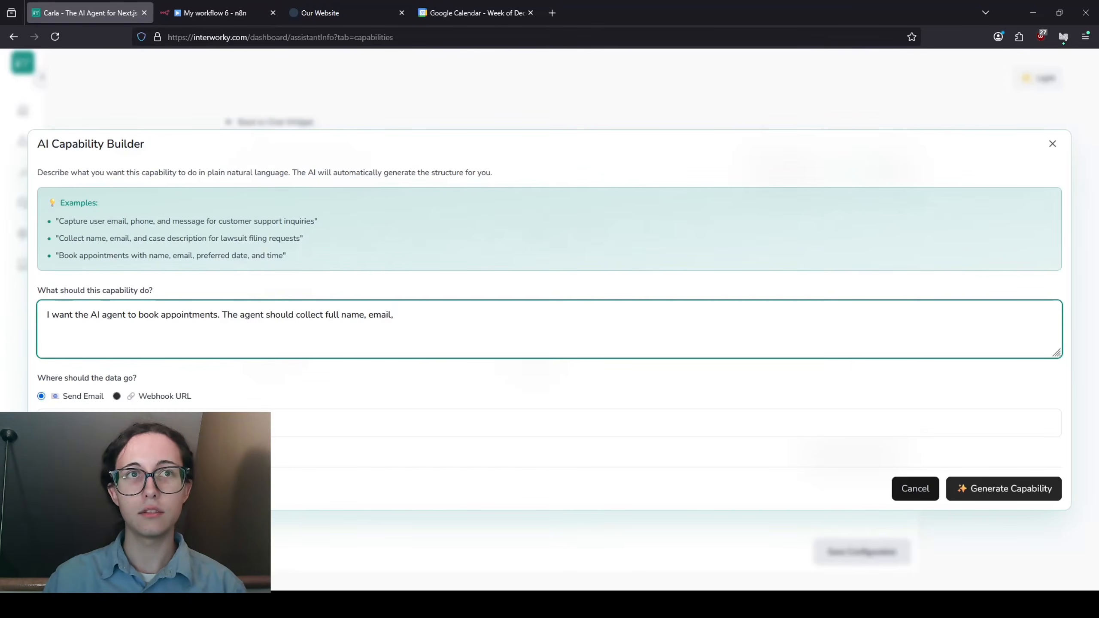
{"action": "type", "text": "purpose "}
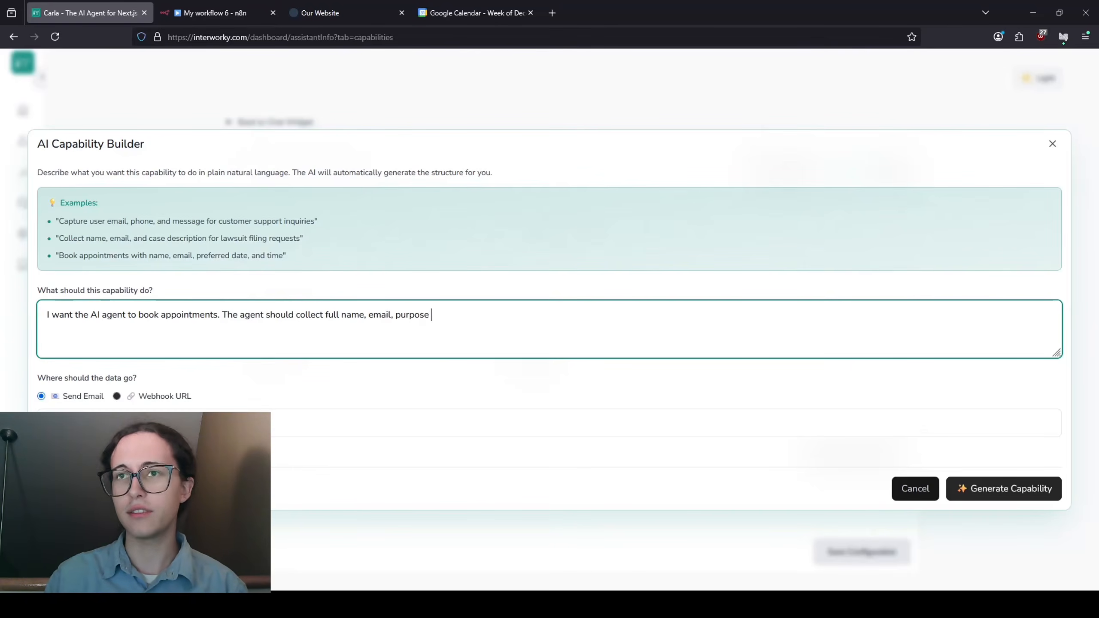
{"action": "type", "text": "of setting the appoinment."}
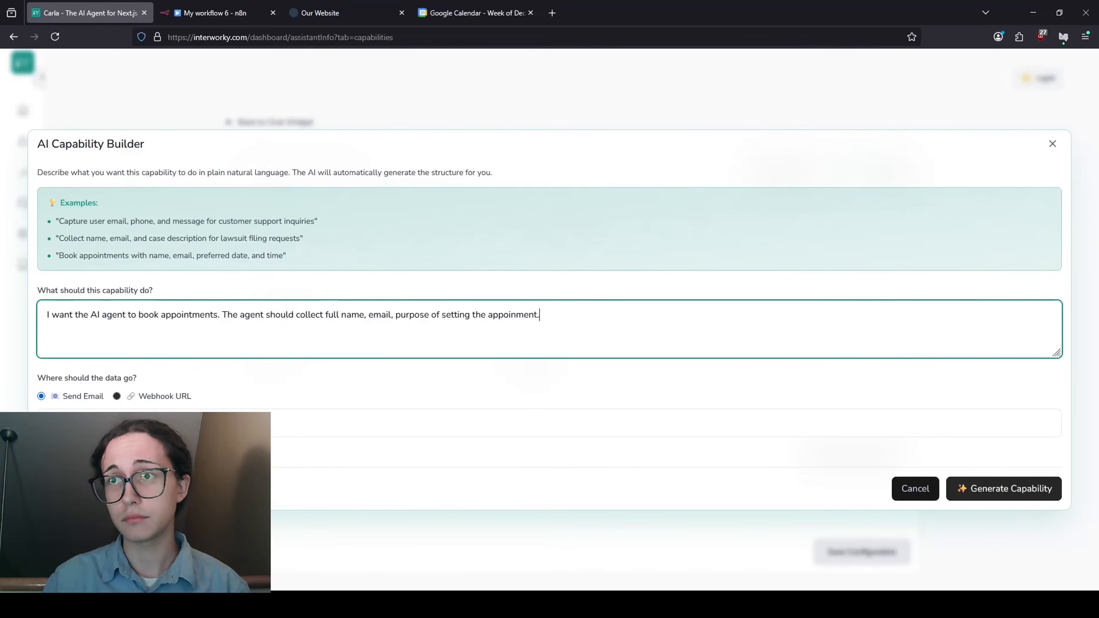
{"action": "key", "text": "BackSpace"}
{"action": "key", "text": "BackSpace"}
{"action": "key", "text": "BackSpace"}
{"action": "key", "text": "BackSpace"}
{"action": "key", "text": "BackSpace"}
{"action": "type", "text": "tment."}
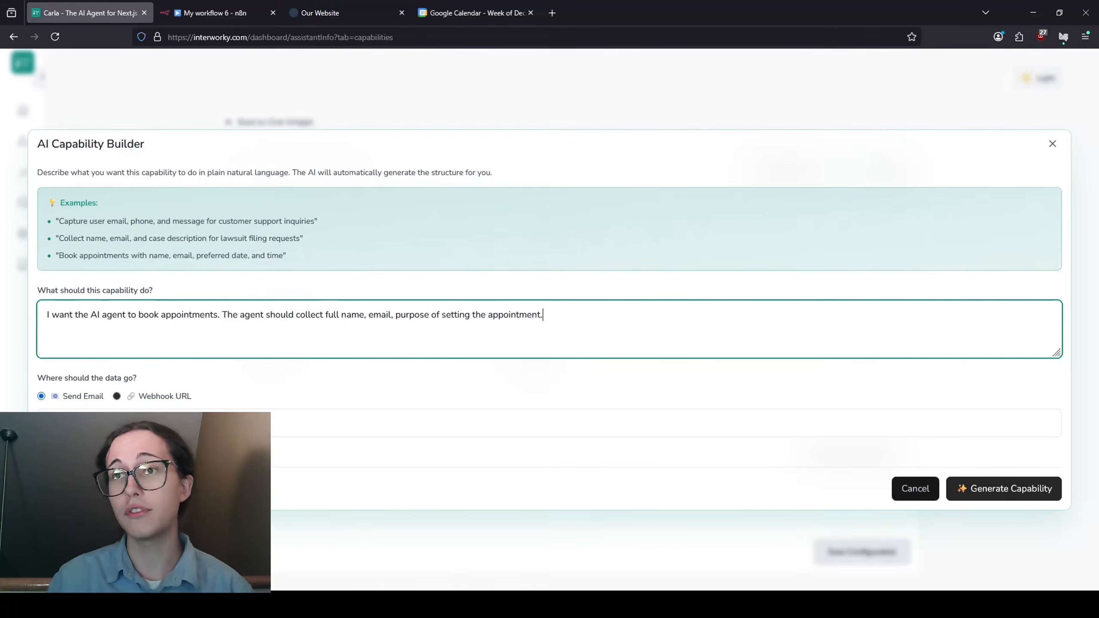
{"action": "type", "text": " Collect also the s"}
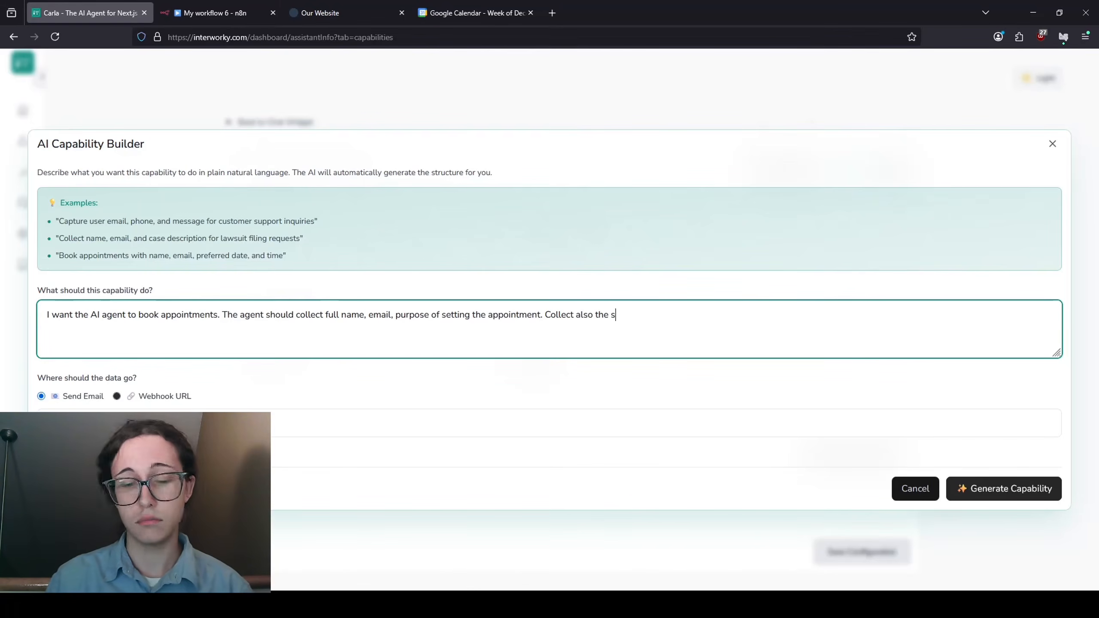
{"action": "type", "text": "tart and end"}
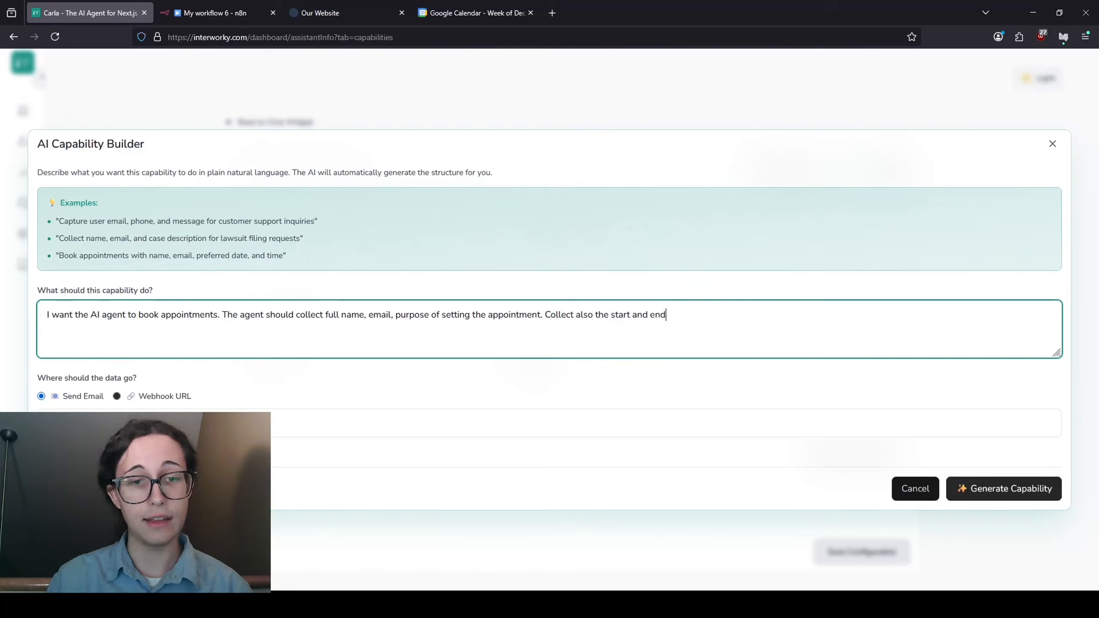
{"action": "type", "text": " date and tim"}
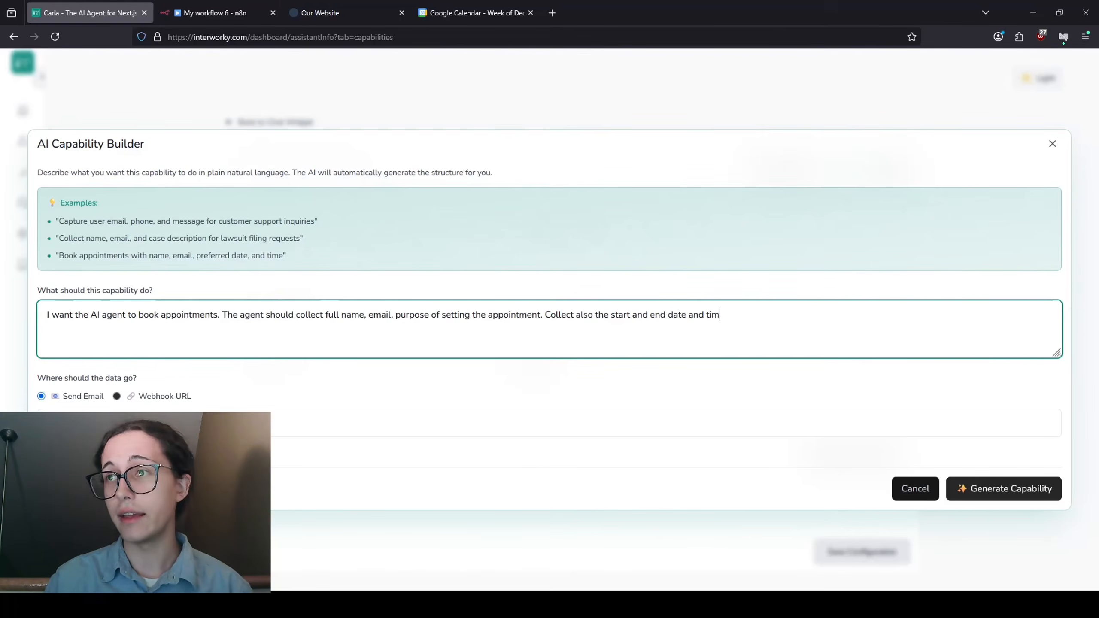
{"action": "type", "text": "e of the a"}
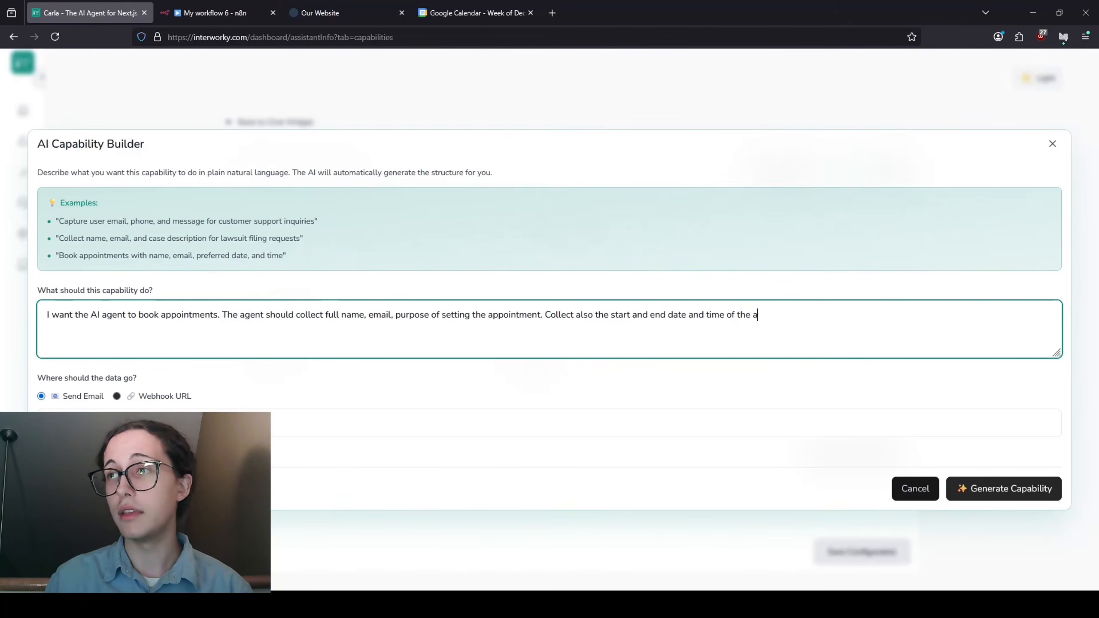
{"action": "type", "text": "ppointment."}
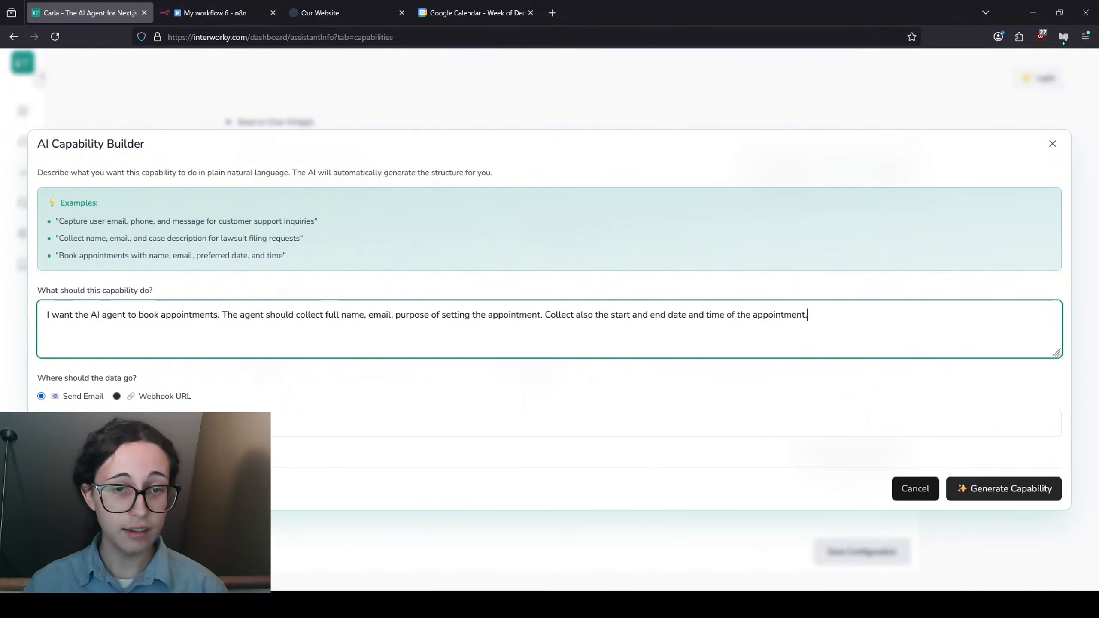
{"action": "left_click", "coordinate": [117, 396]}
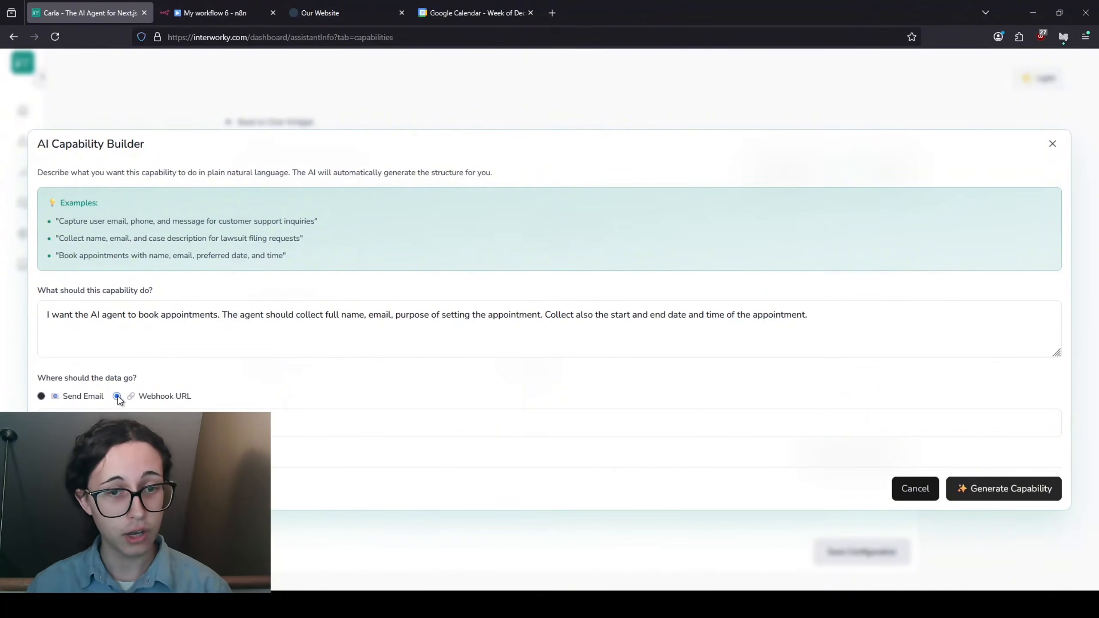
- Paste the n8n webhook URL as the destination and generate the book_appointment_request capability
{"action": "left_click", "coordinate": [317, 416]}
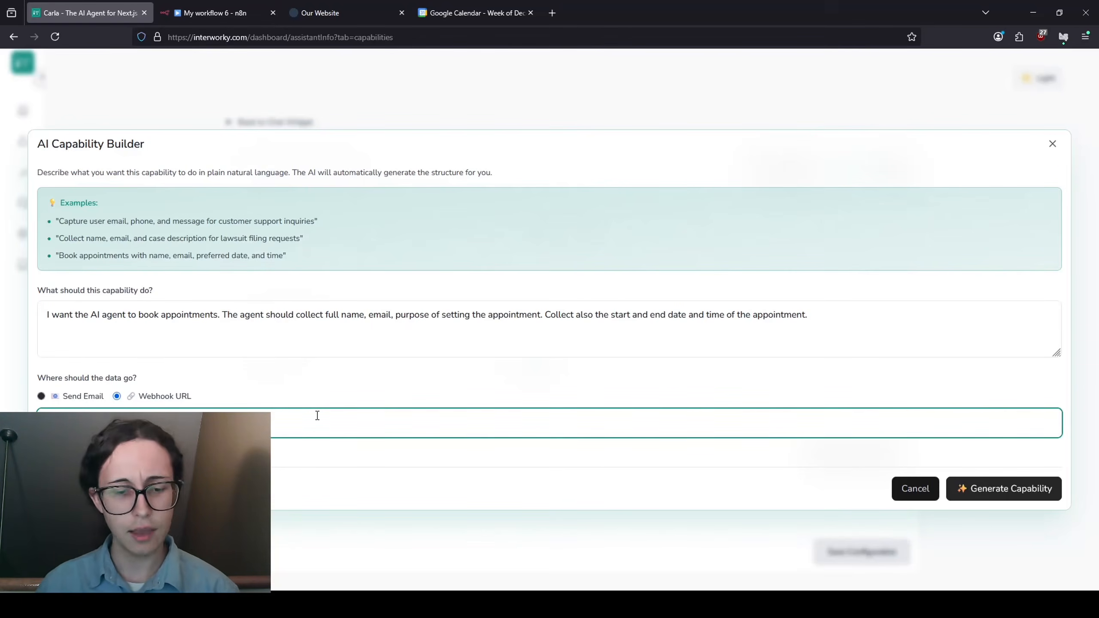
{"action": "key", "text": "ctrl+v"}
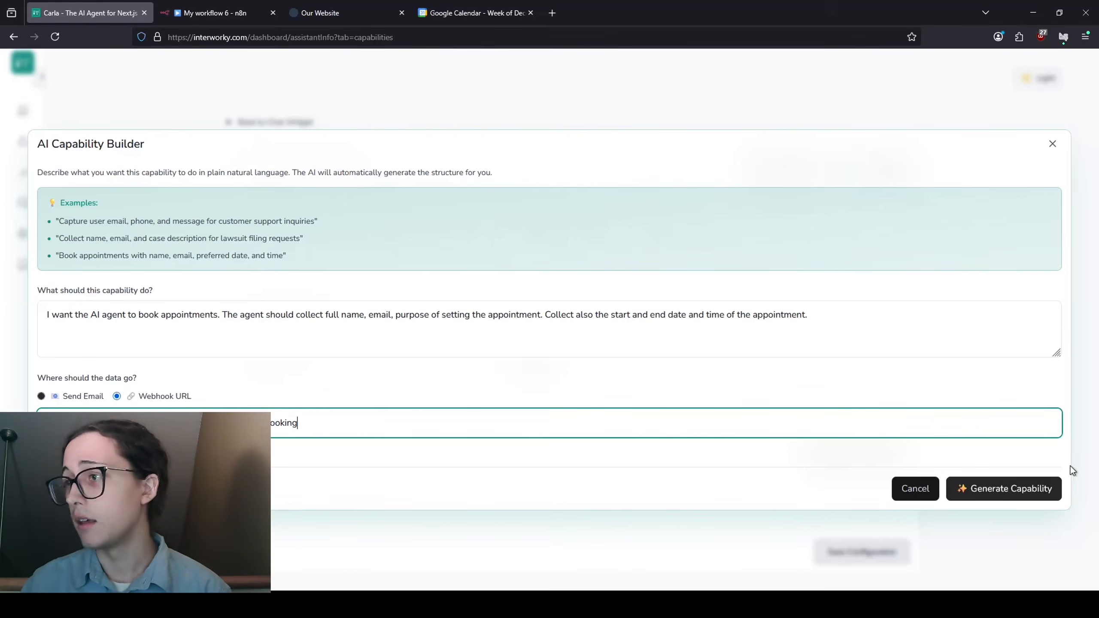
{"action": "left_click", "coordinate": [1015, 488]}
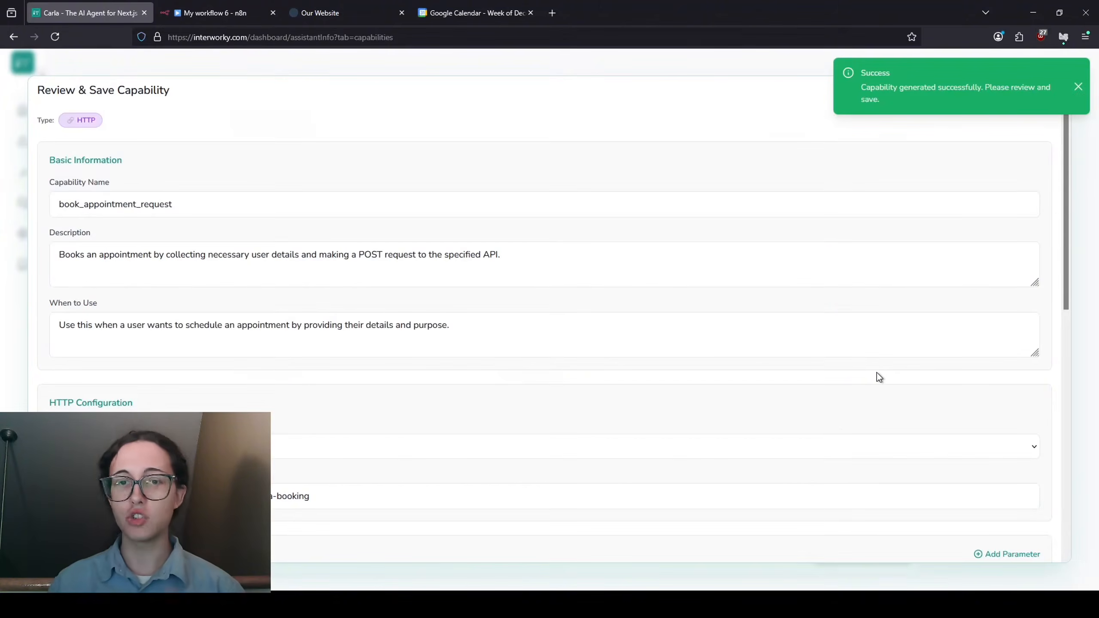
- Review and save the book_appointment_request capability, then bring up the My workflow 6 n8n tab
{"action": "scroll", "coordinate": [665, 255], "scroll_direction": "down", "scroll_amount": 8}
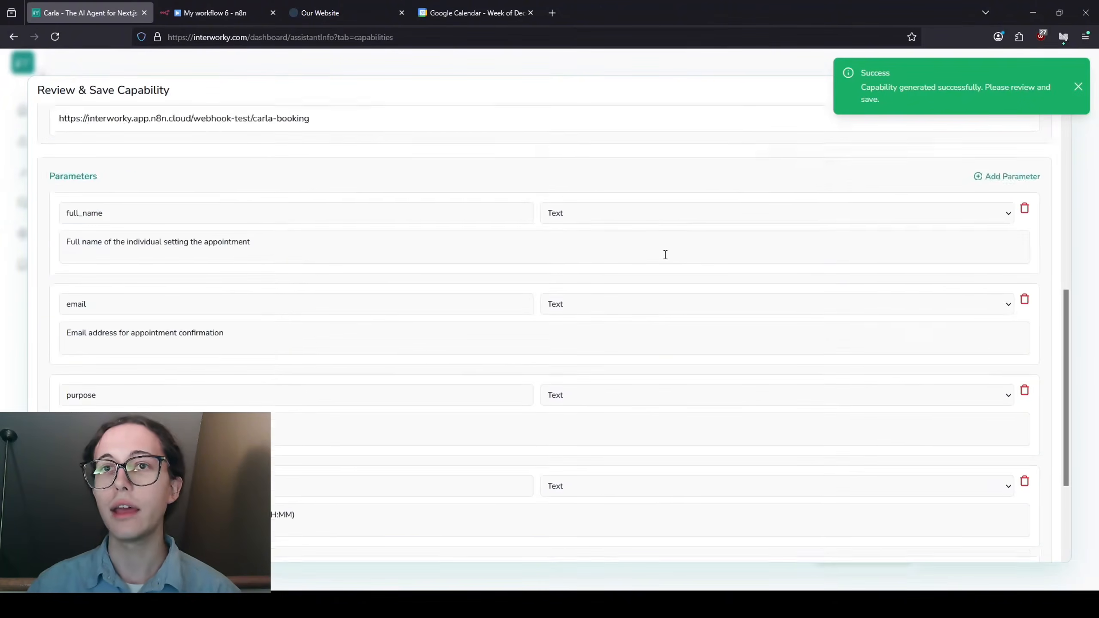
{"action": "scroll", "coordinate": [665, 255], "scroll_direction": "up", "scroll_amount": 5}
{"action": "scroll", "coordinate": [662, 253], "scroll_direction": "up", "scroll_amount": 2}
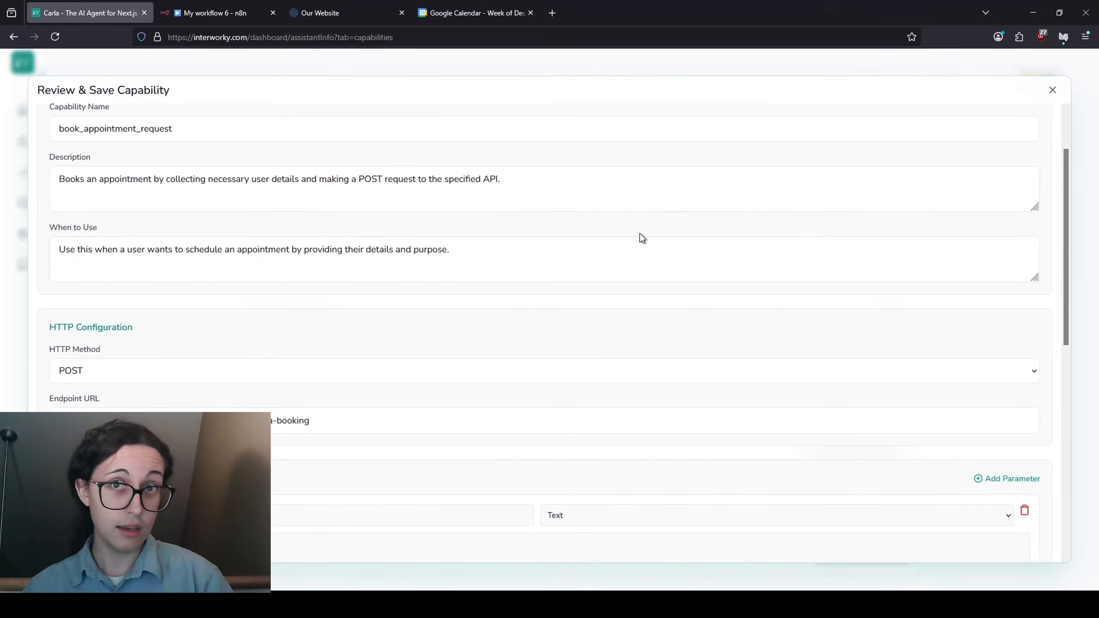
{"action": "scroll", "coordinate": [642, 238], "scroll_direction": "down", "scroll_amount": 2}
{"action": "scroll", "coordinate": [283, 182], "scroll_direction": "down", "scroll_amount": 4}
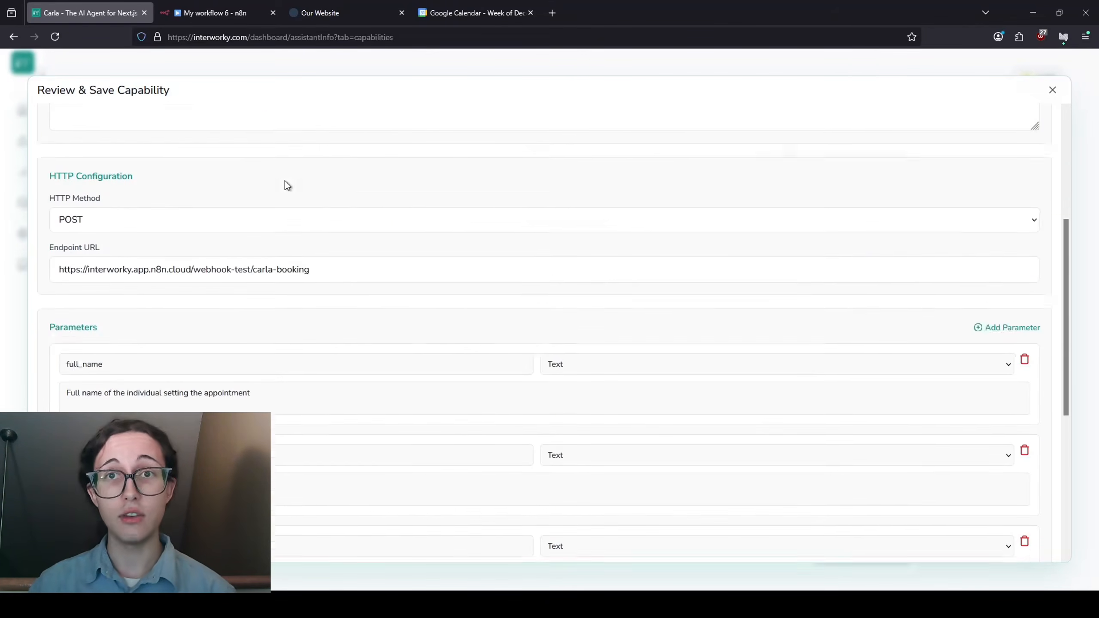
{"action": "scroll", "coordinate": [285, 191], "scroll_direction": "down", "scroll_amount": 4}
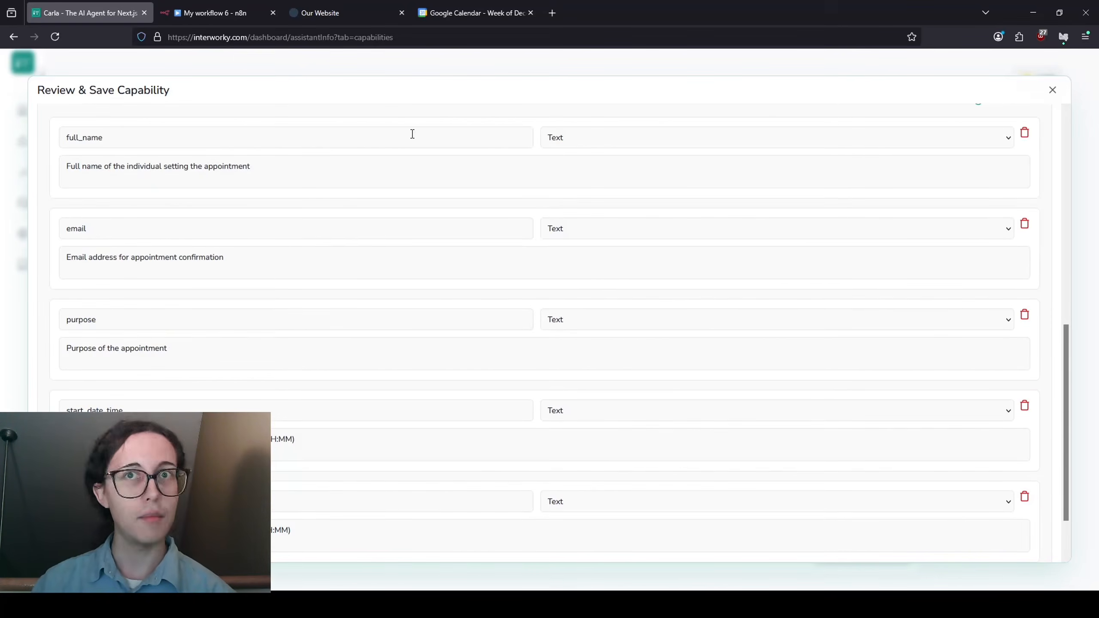
{"action": "scroll", "coordinate": [303, 230], "scroll_direction": "down", "scroll_amount": 2}
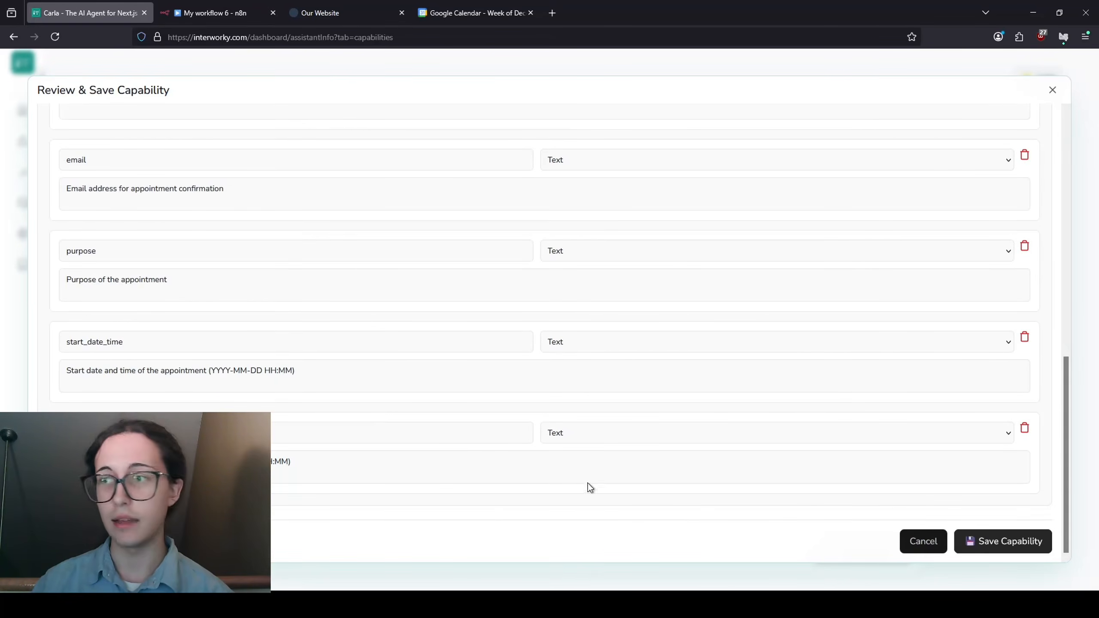
{"action": "left_click", "coordinate": [991, 542]}
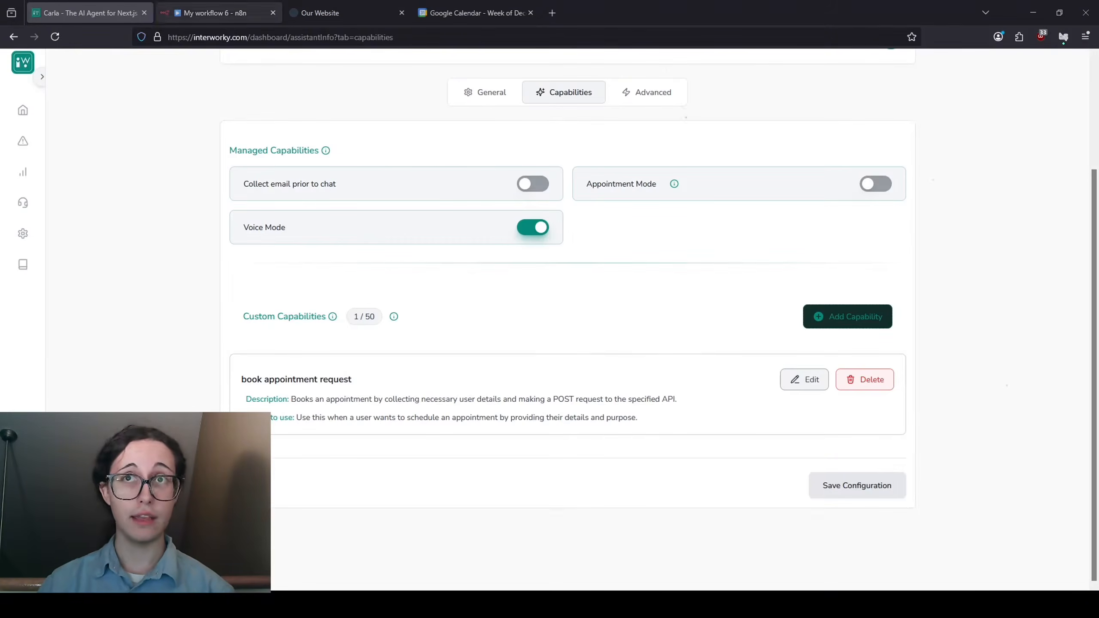
{"action": "left_click", "coordinate": [215, 13]}
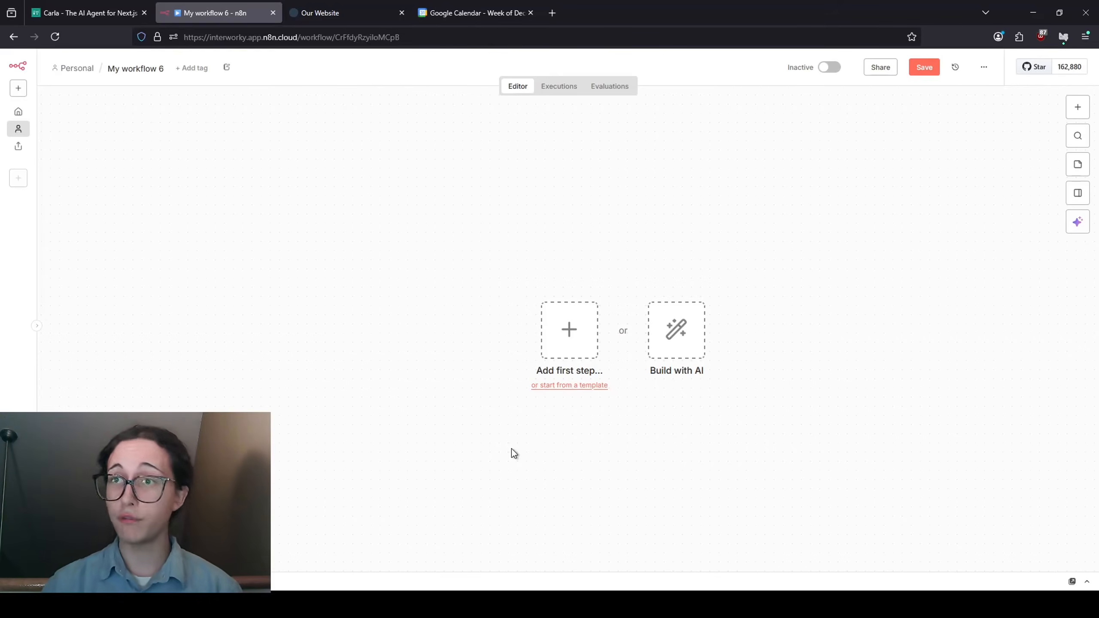
- Add a POST Webhook trigger with path carla-booking and start listening for a test event
{"action": "left_click", "coordinate": [570, 331]}
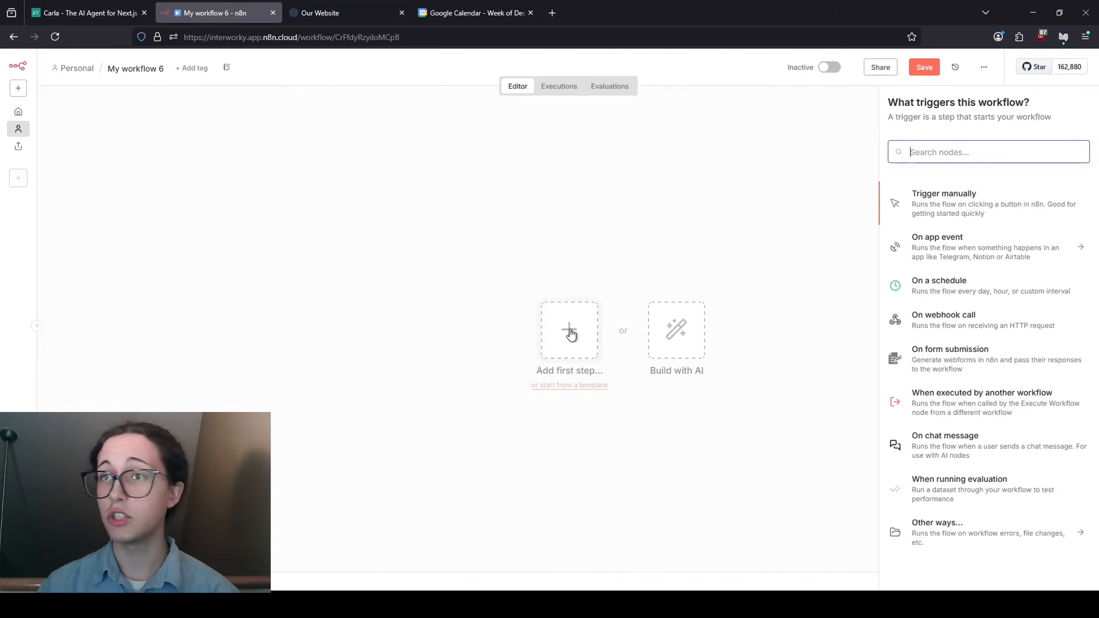
{"action": "left_click", "coordinate": [951, 328]}
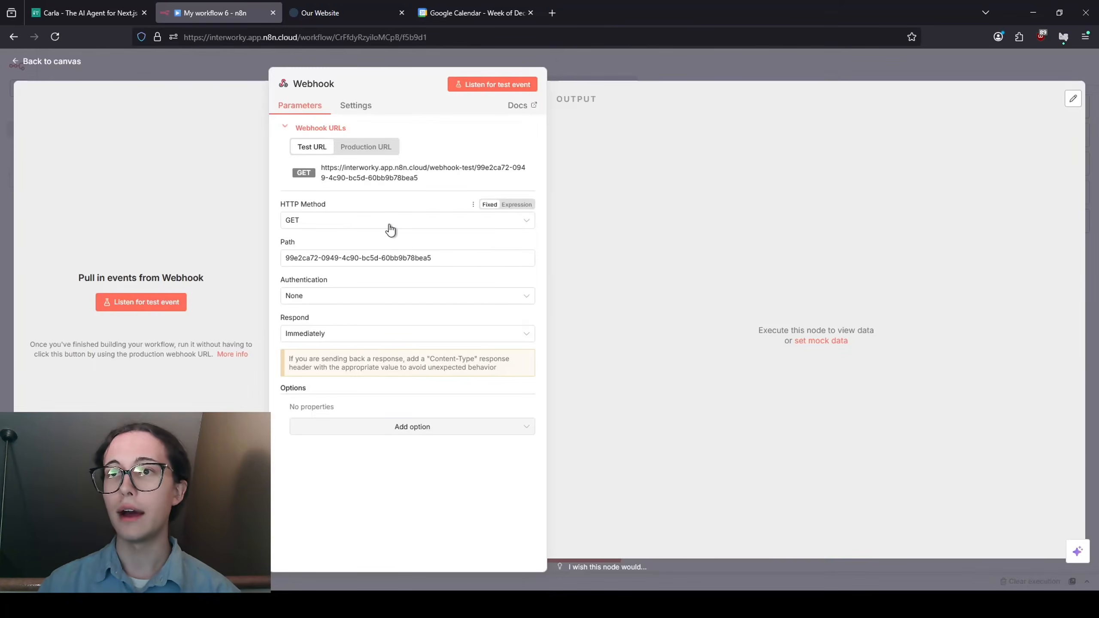
{"action": "left_click", "coordinate": [389, 222]}
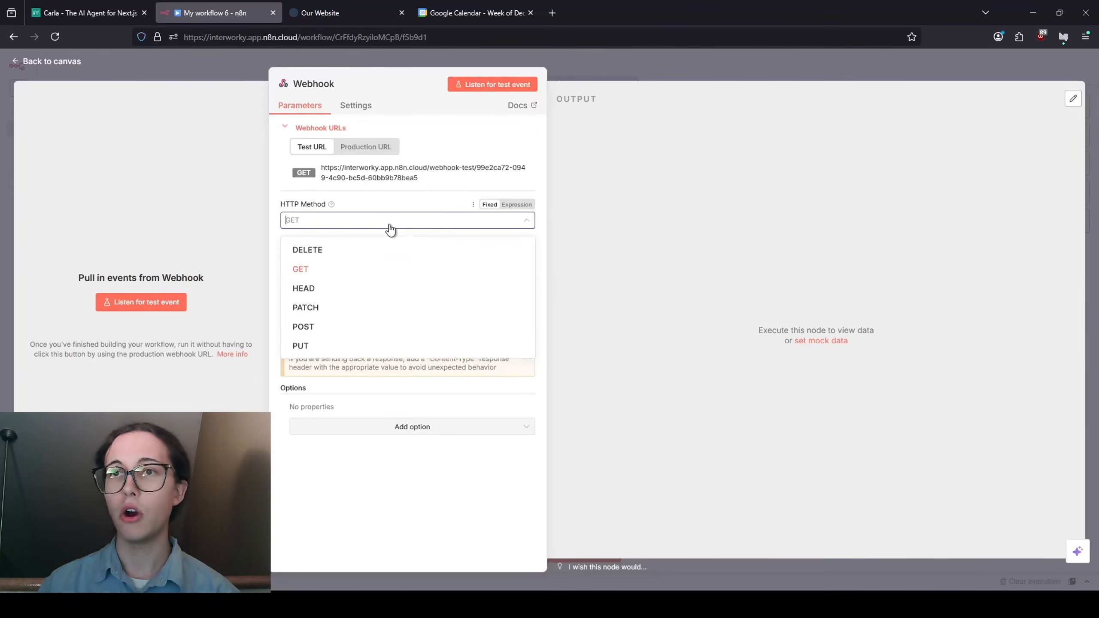
{"action": "left_click", "coordinate": [319, 329]}
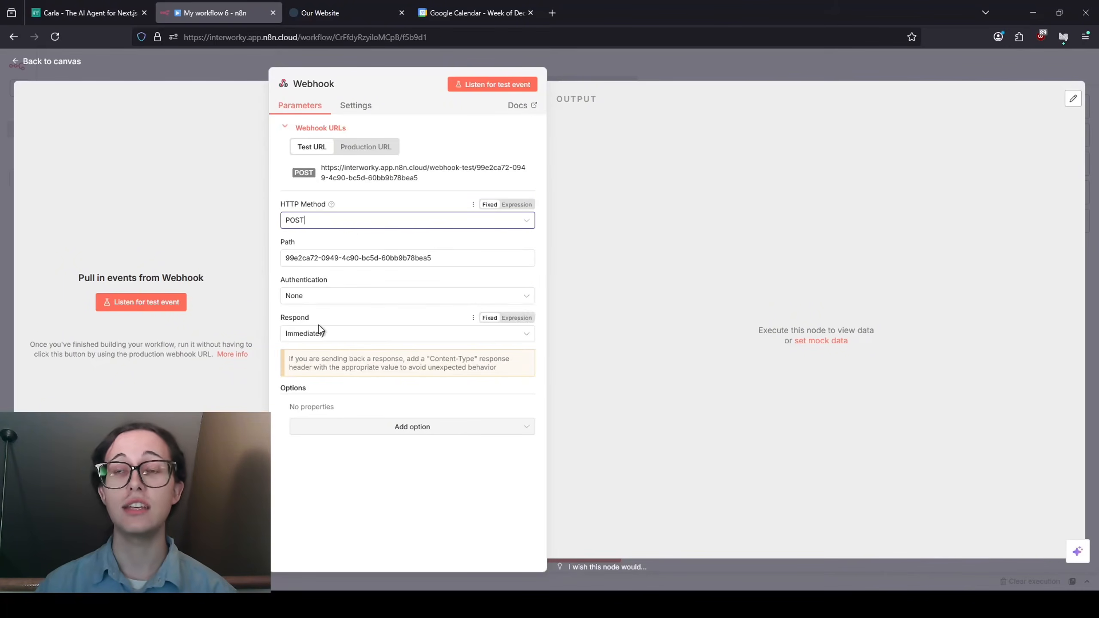
{"action": "triple_click", "coordinate": [446, 259]}
{"action": "type", "text": "carla-booking"}
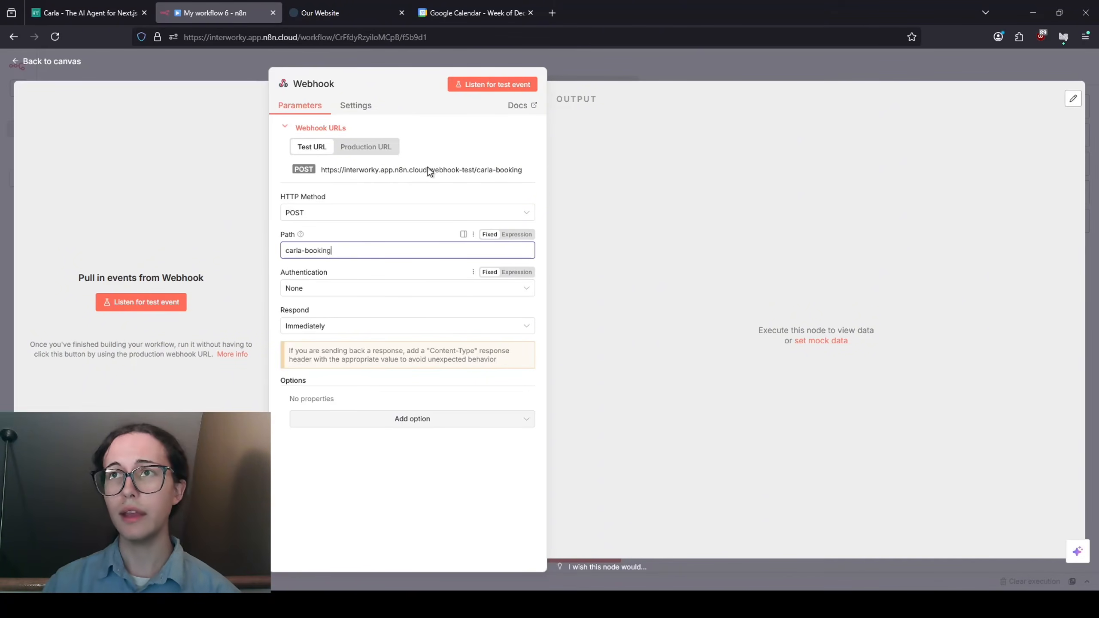
{"action": "left_click", "coordinate": [499, 85]}
- On the website, ask Carla to book an appointment, giving the visitor's name and email
{"action": "key", "text": "ctrl+Tab"}
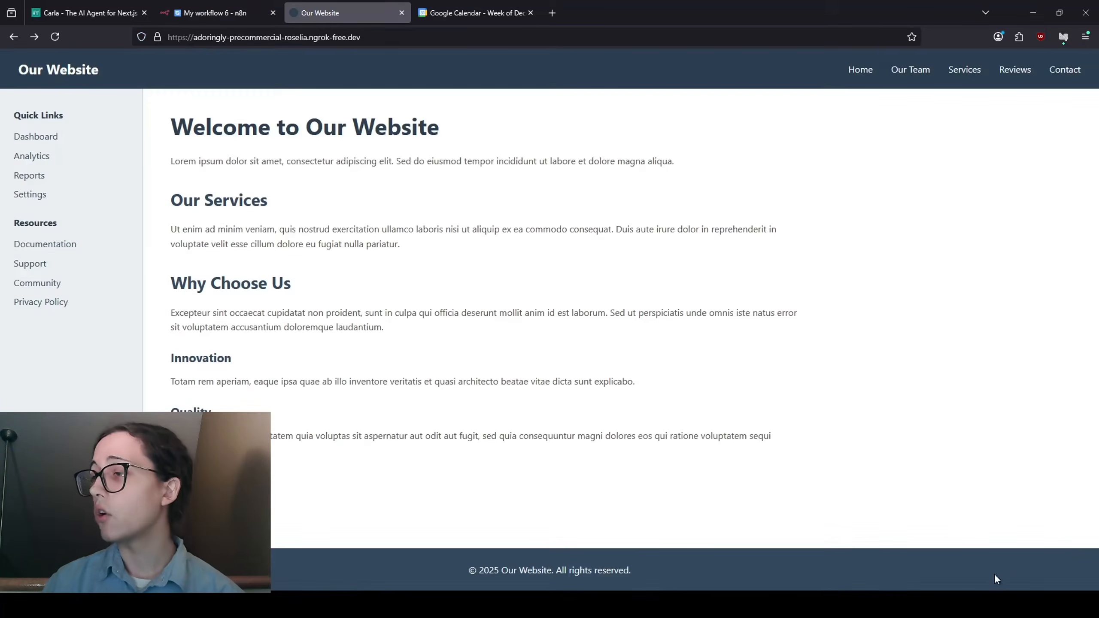
{"action": "left_click", "coordinate": [928, 550]}
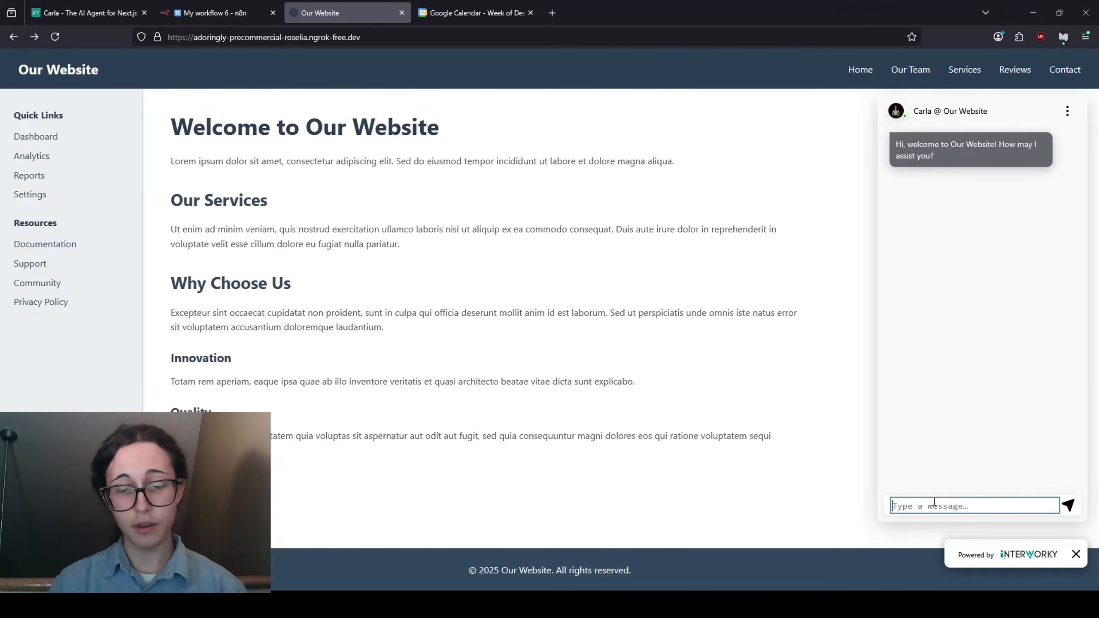
{"action": "type", "text": "I'd like"}
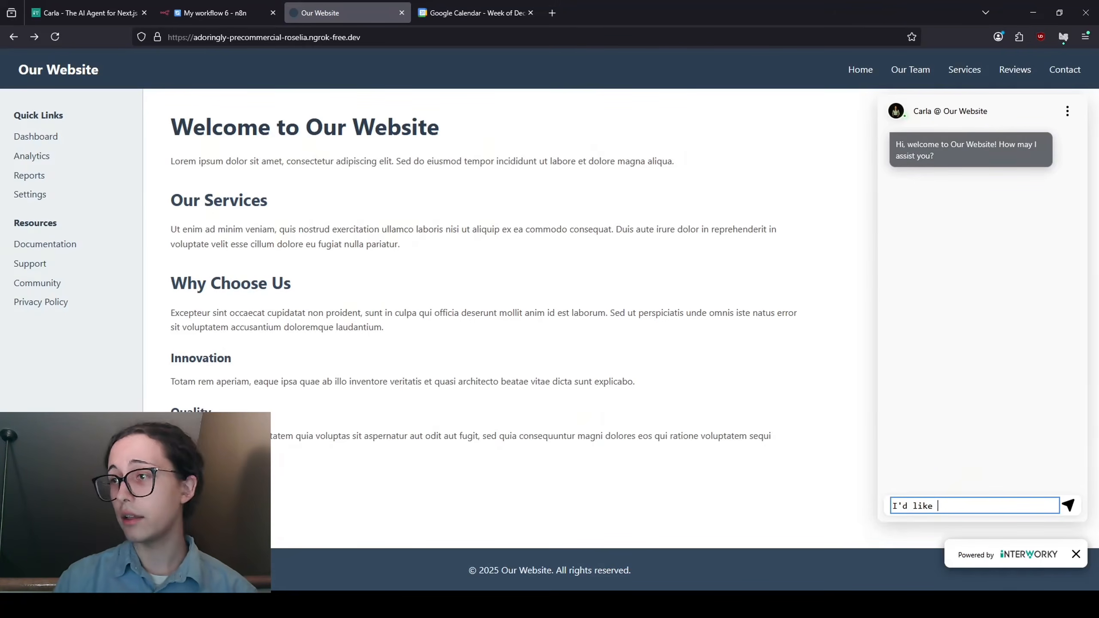
{"action": "type", "text": " to book an appointment, my "}
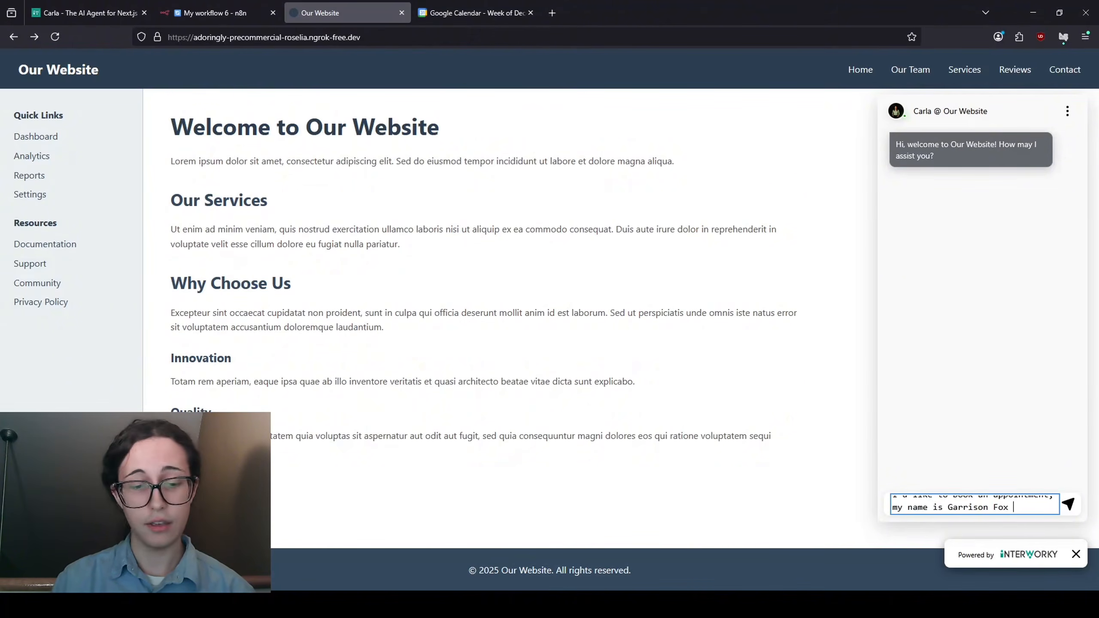
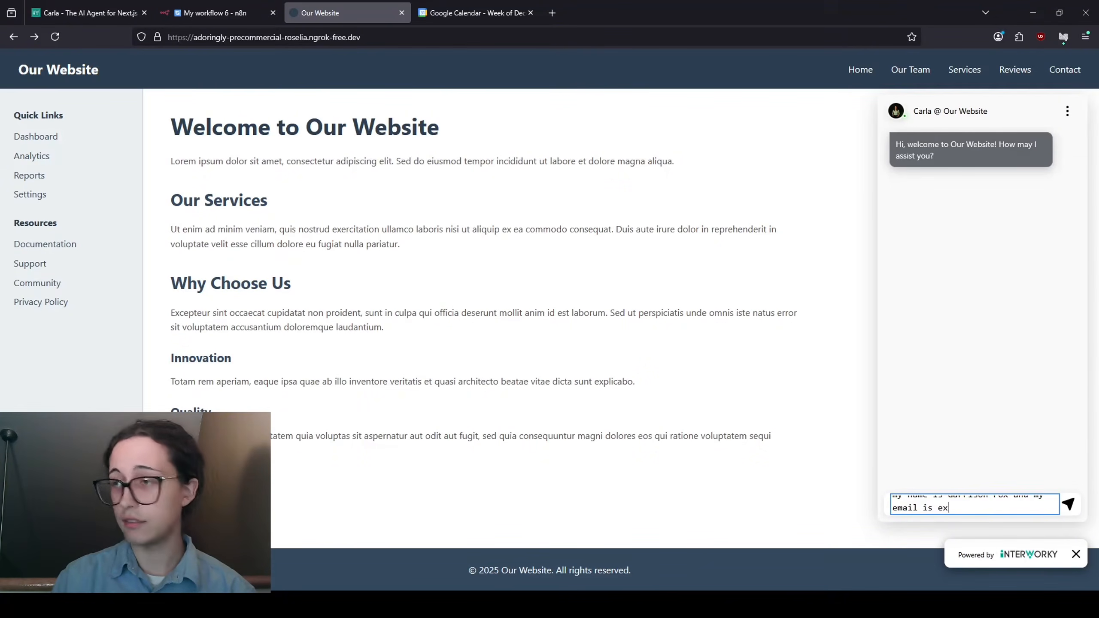
{"action": "type", "text": "s example@example.co"}
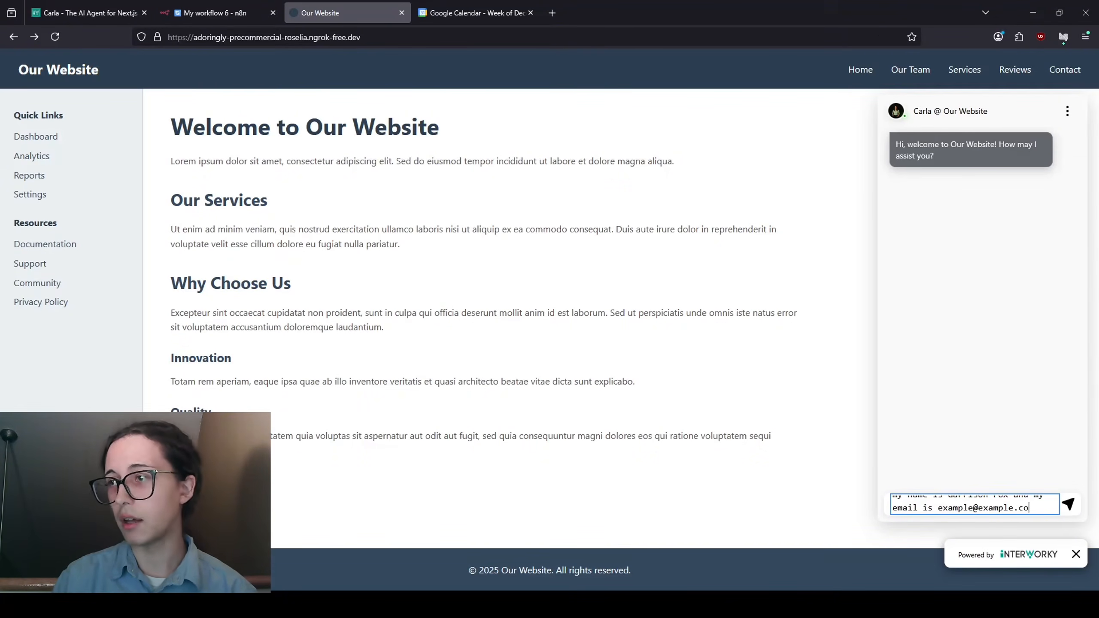
{"action": "type", "text": "m"}
{"action": "key", "text": "Return"}
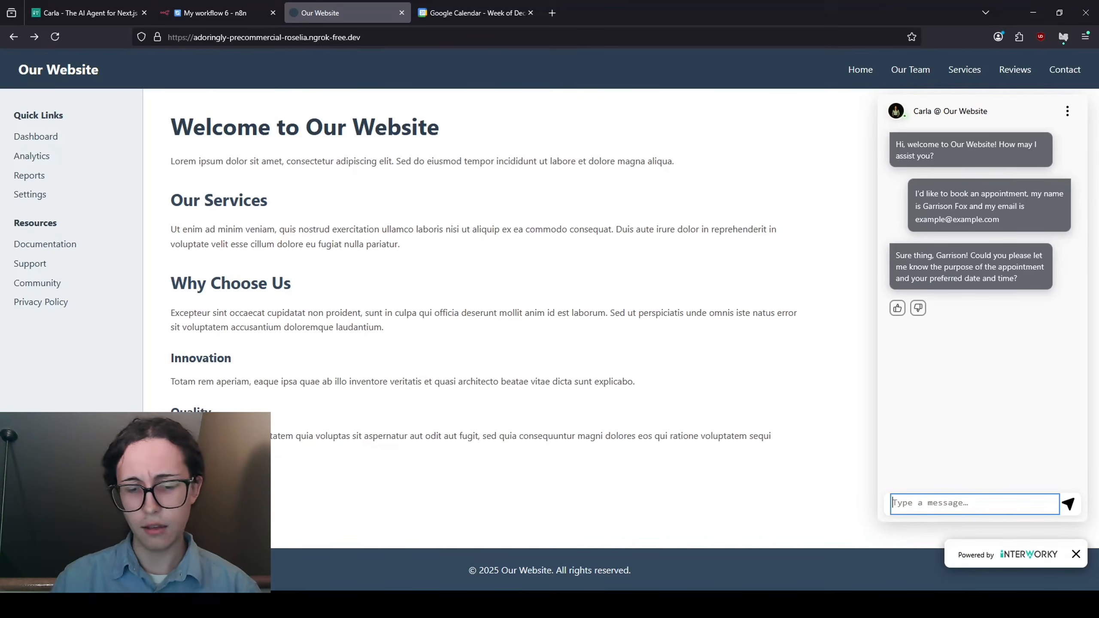
- Request a 1-hour meeting with the sales team at 2pm on Dec. 16th
{"action": "type", "text": "Let's do a"}
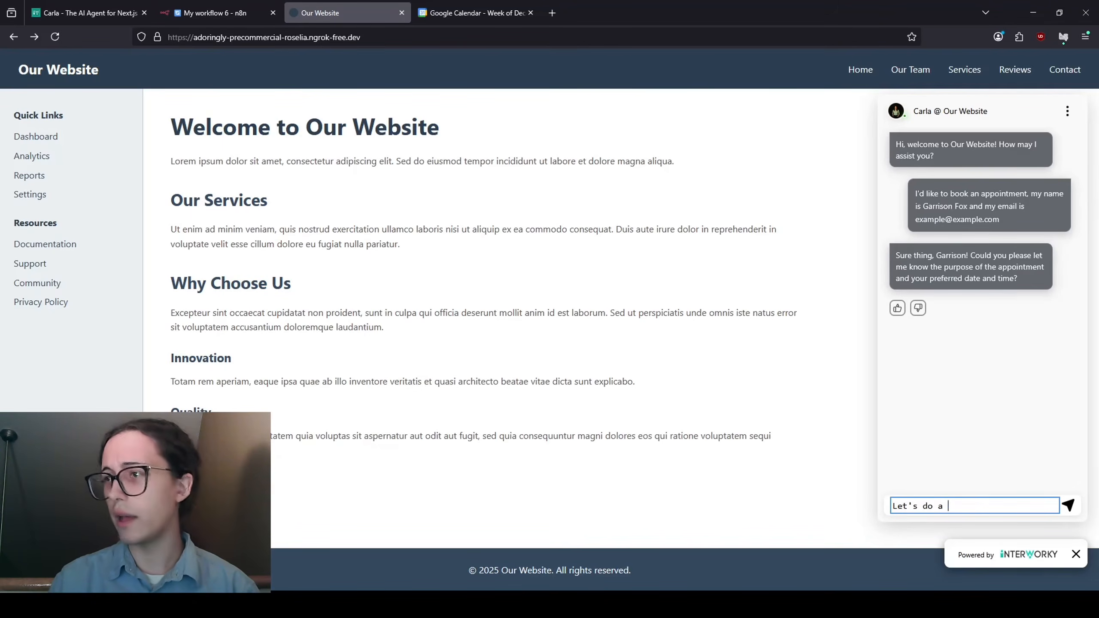
{"action": "type", "text": " 1 hour meeting "}
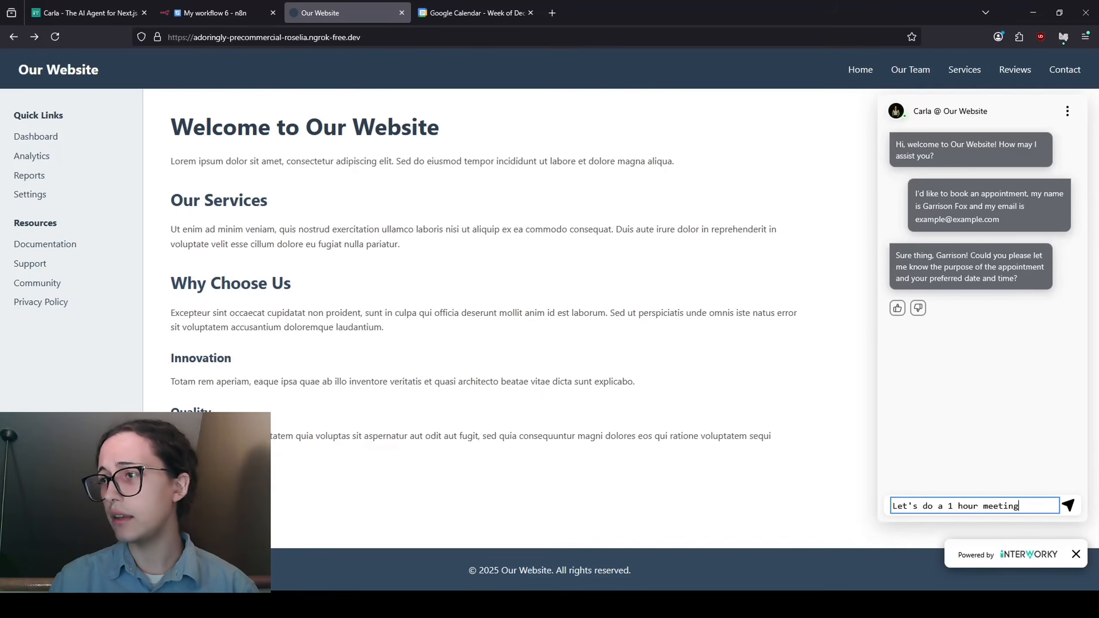
{"action": "type", "text": "with the s"}
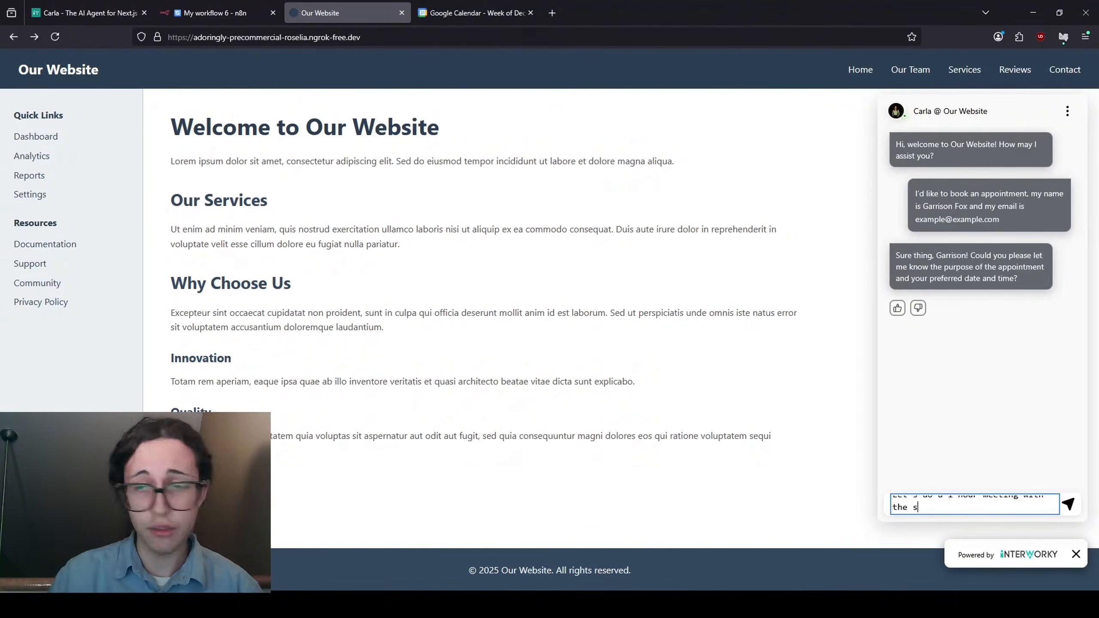
{"action": "type", "text": "ales team at 2pm on Dec"}
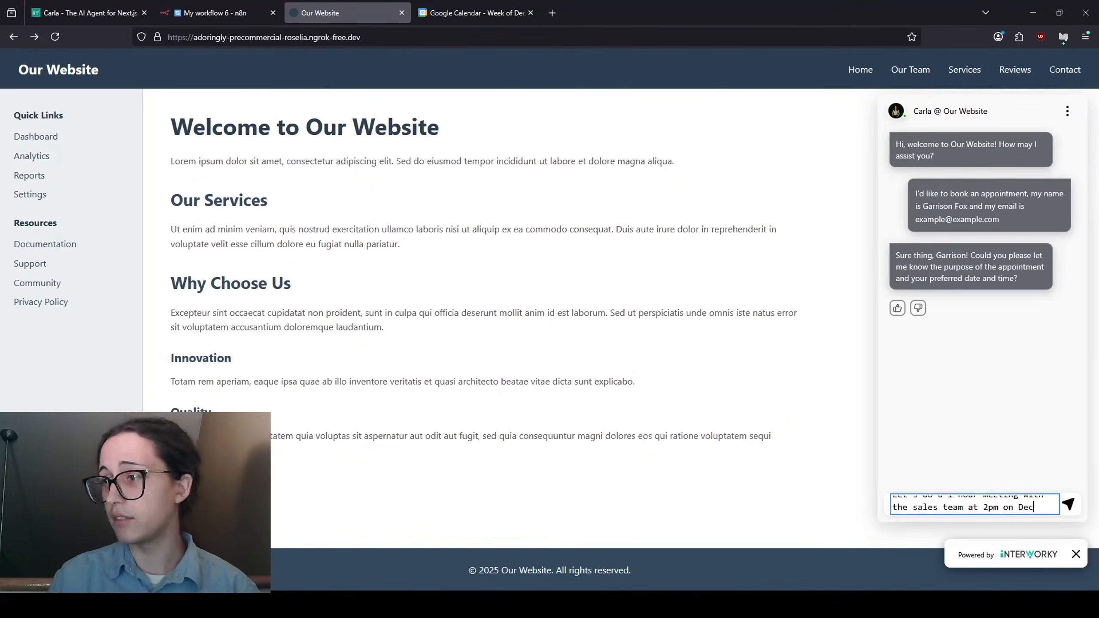
{"action": "type", "text": "6th"}
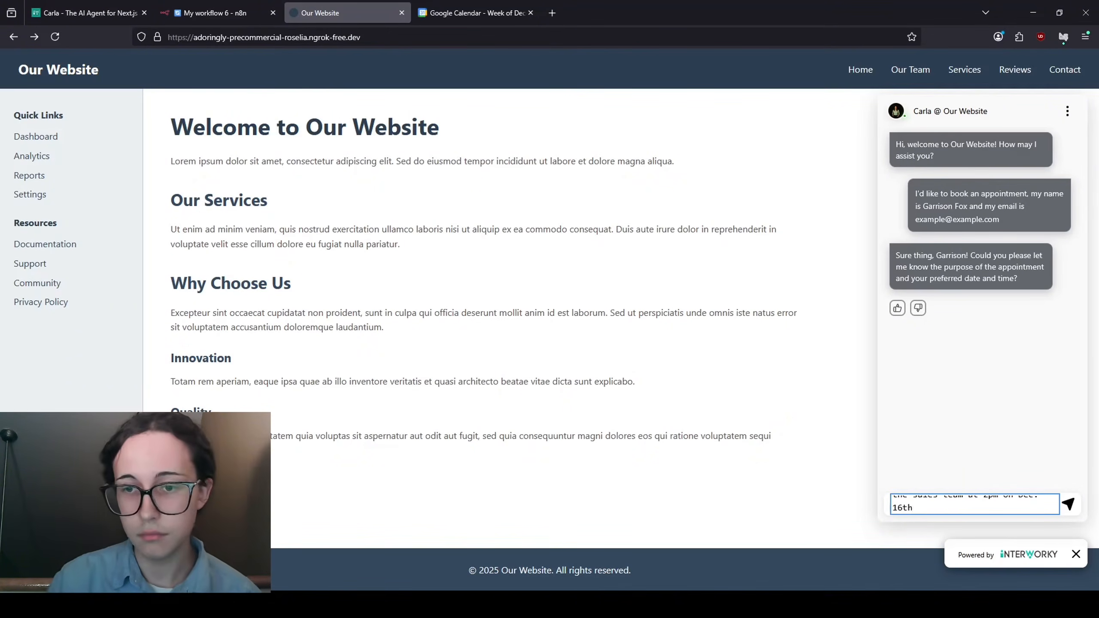
{"action": "key", "text": "Return"}
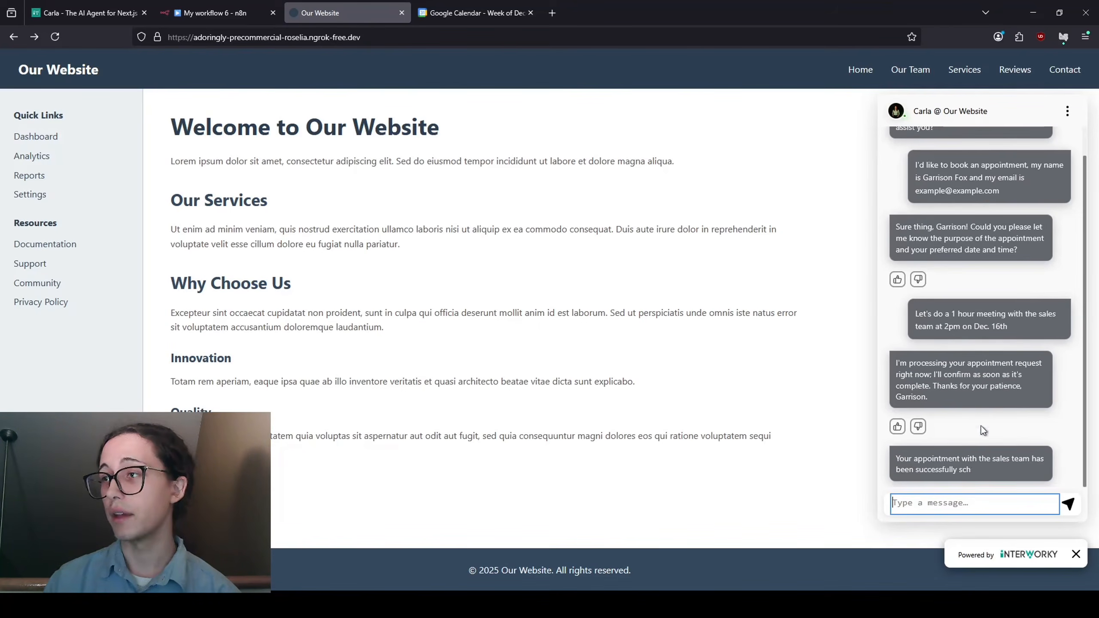
- Inspect the Webhook output schema's booking body fields in n8n, then return to the canvas
{"action": "left_click", "coordinate": [241, 10]}
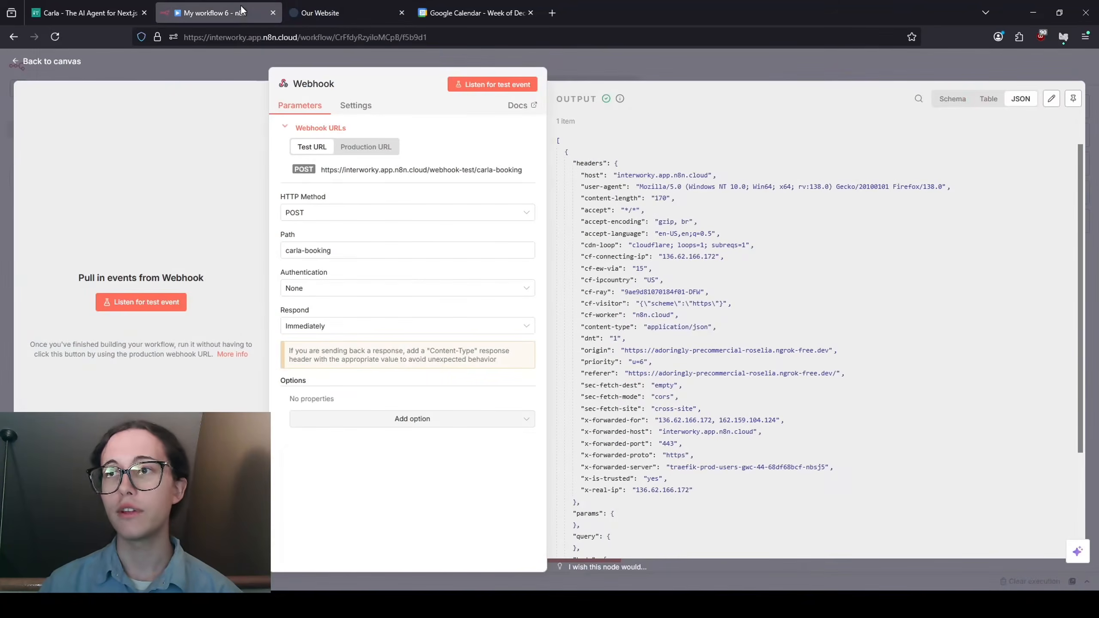
{"action": "left_click", "coordinate": [950, 98]}
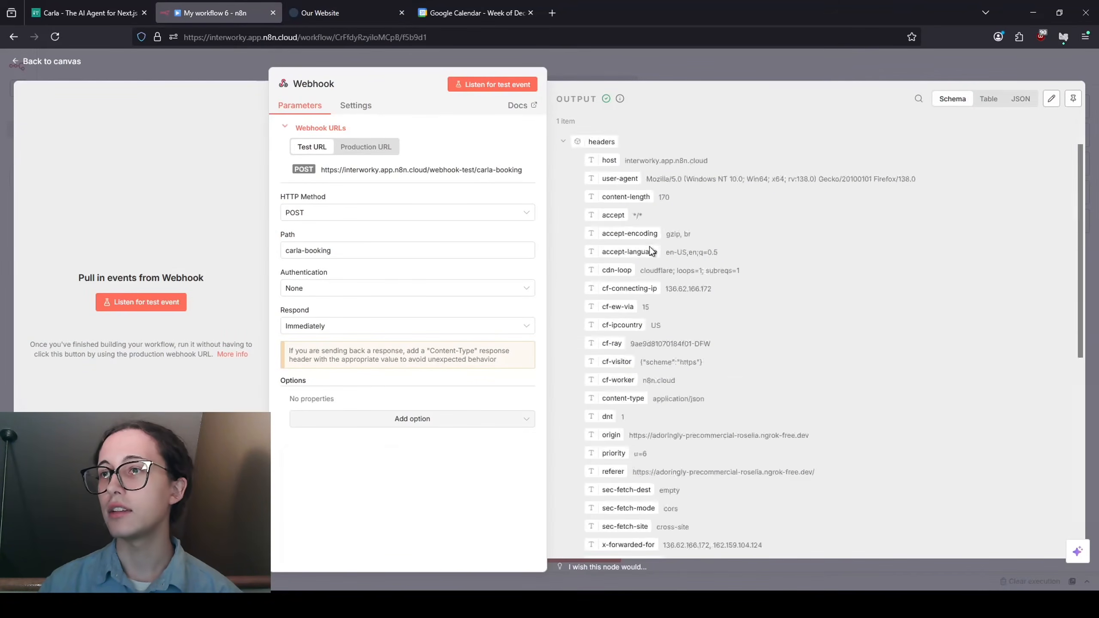
{"action": "scroll", "coordinate": [651, 251], "scroll_direction": "down", "scroll_amount": 5}
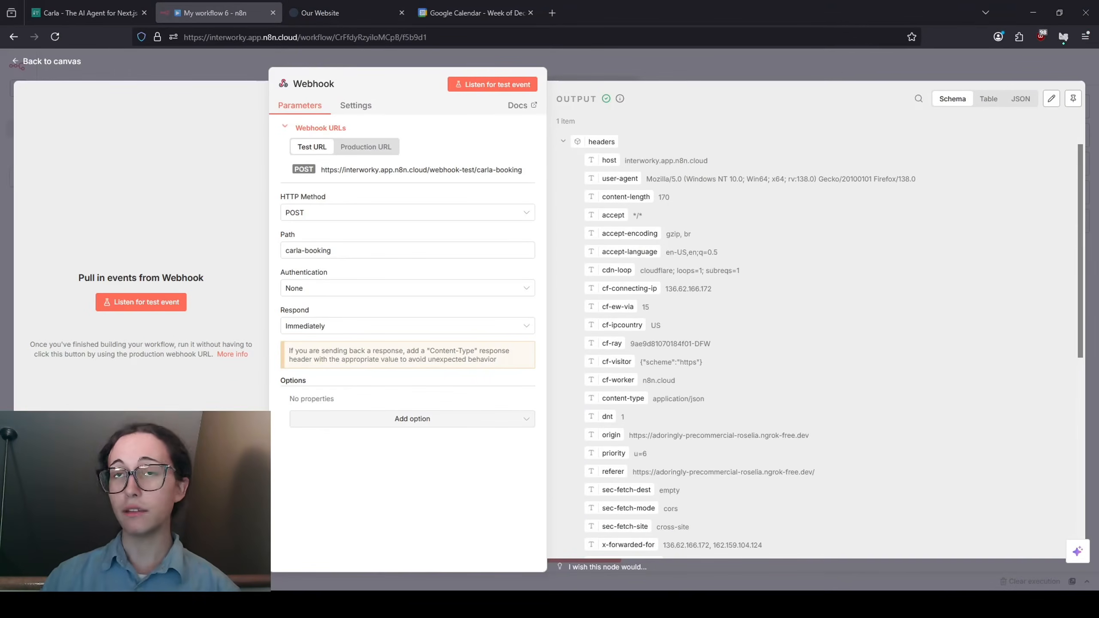
{"action": "left_click", "coordinate": [53, 66]}
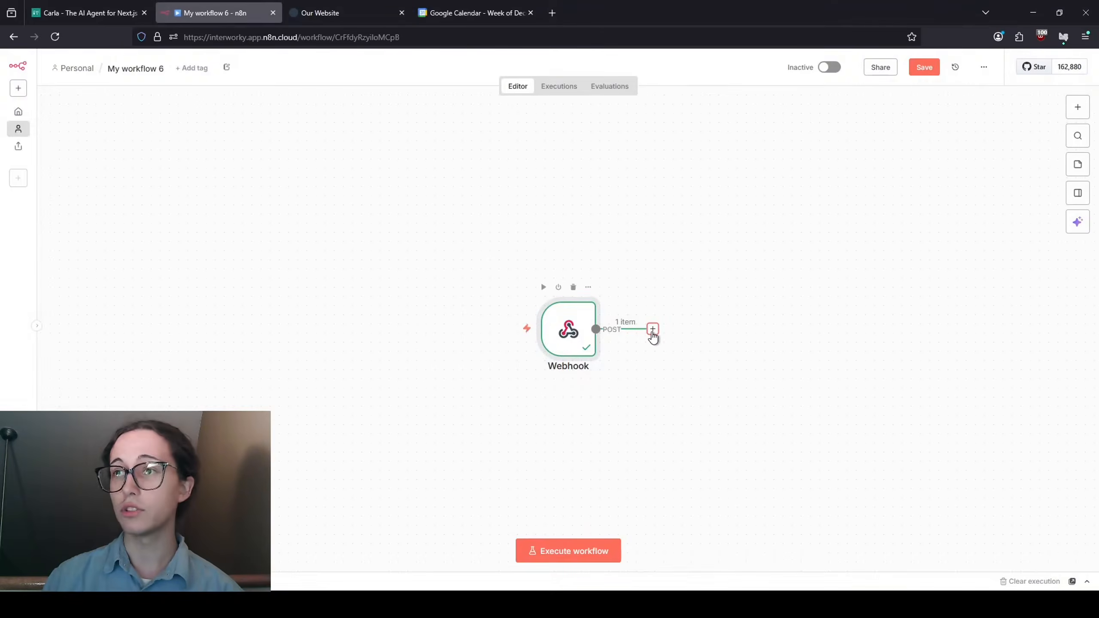
- Add a Google Calendar 'Create an event' action after the Webhook node
{"action": "left_click", "coordinate": [653, 329]}
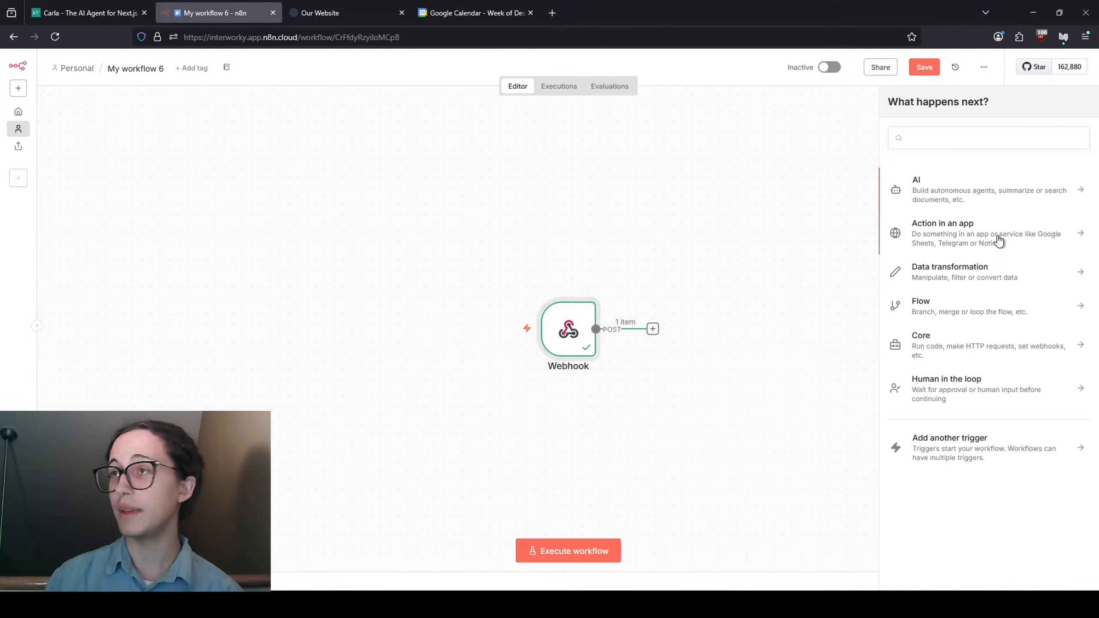
{"action": "left_click", "coordinate": [998, 241]}
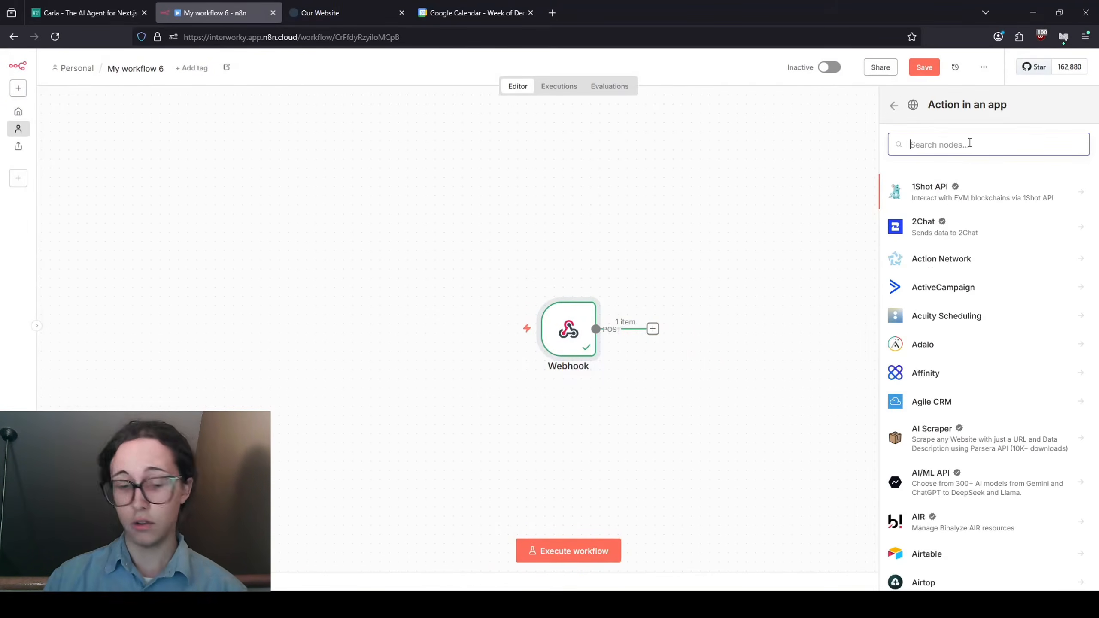
{"action": "type", "text": "google cale"}
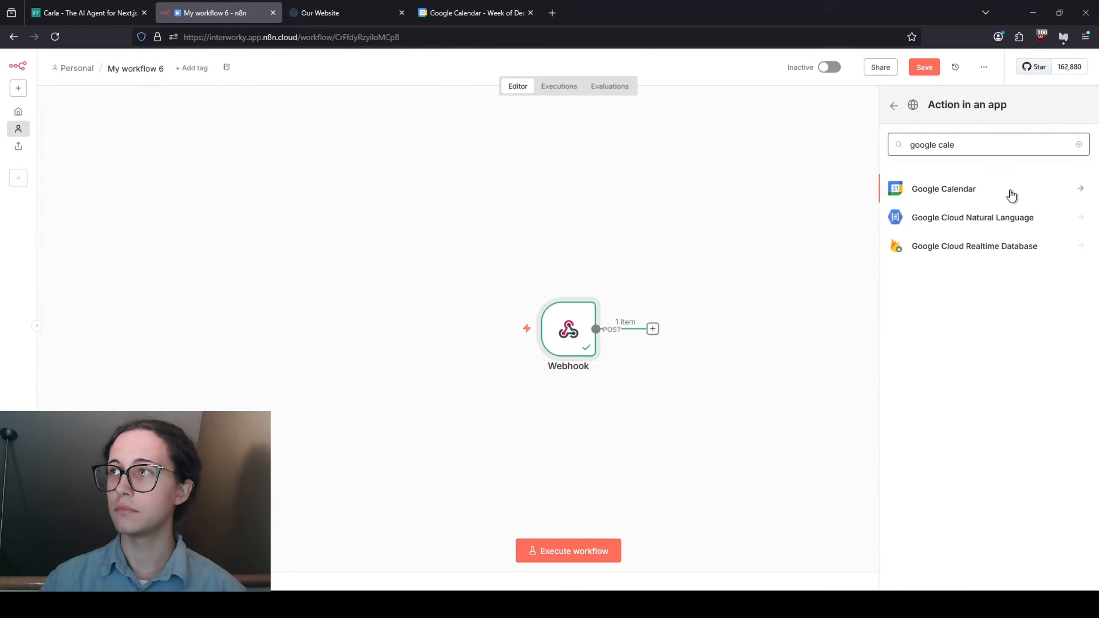
{"action": "left_click", "coordinate": [1012, 193]}
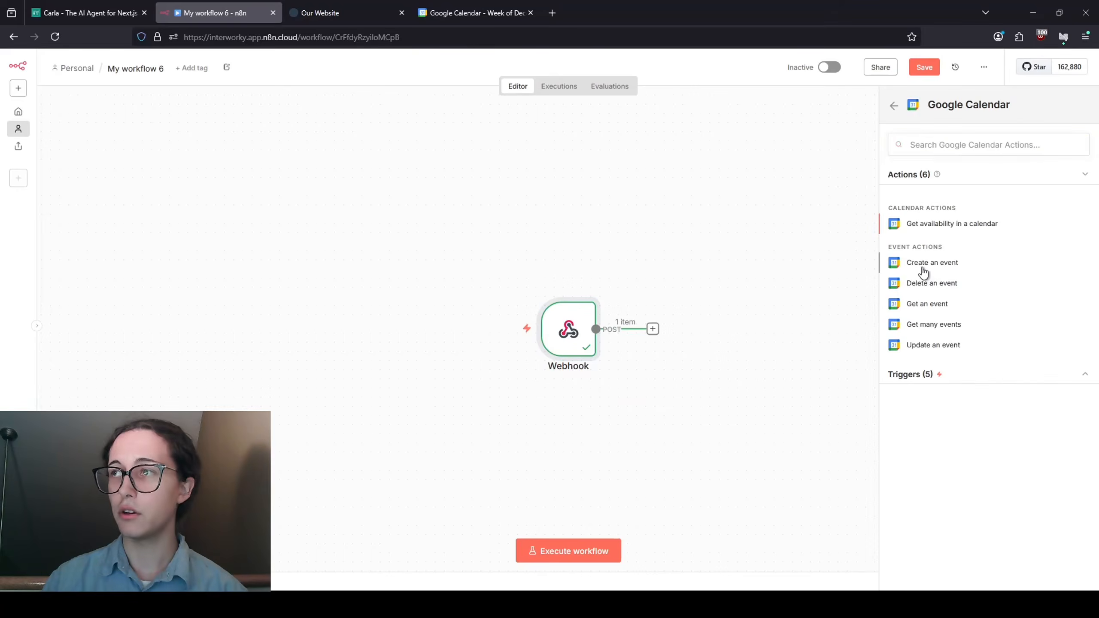
{"action": "left_click", "coordinate": [922, 269]}
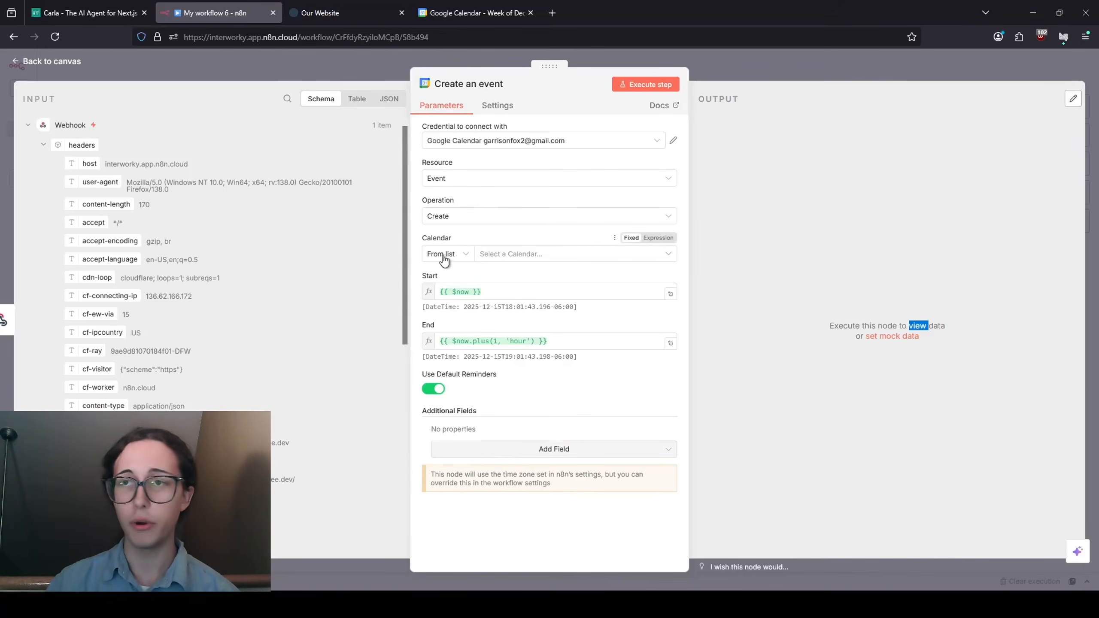
- Set Example Calendar as the event's calendar and review the remaining event fields
{"action": "left_click", "coordinate": [511, 253]}
{"action": "left_click", "coordinate": [481, 304]}
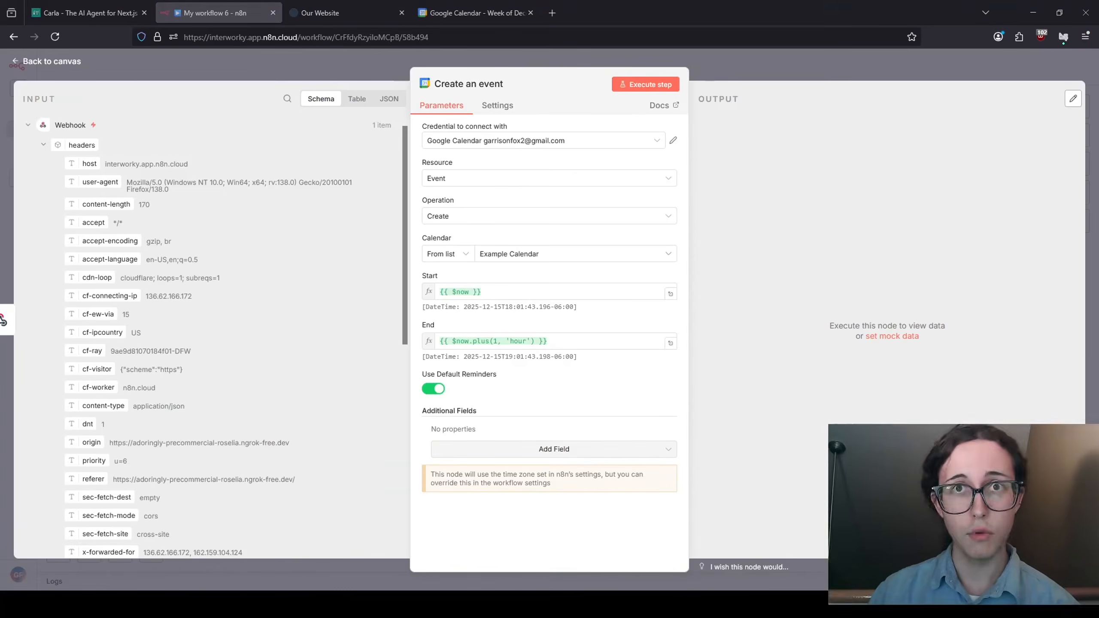
{"action": "scroll", "coordinate": [244, 330], "scroll_direction": "down", "scroll_amount": 2}
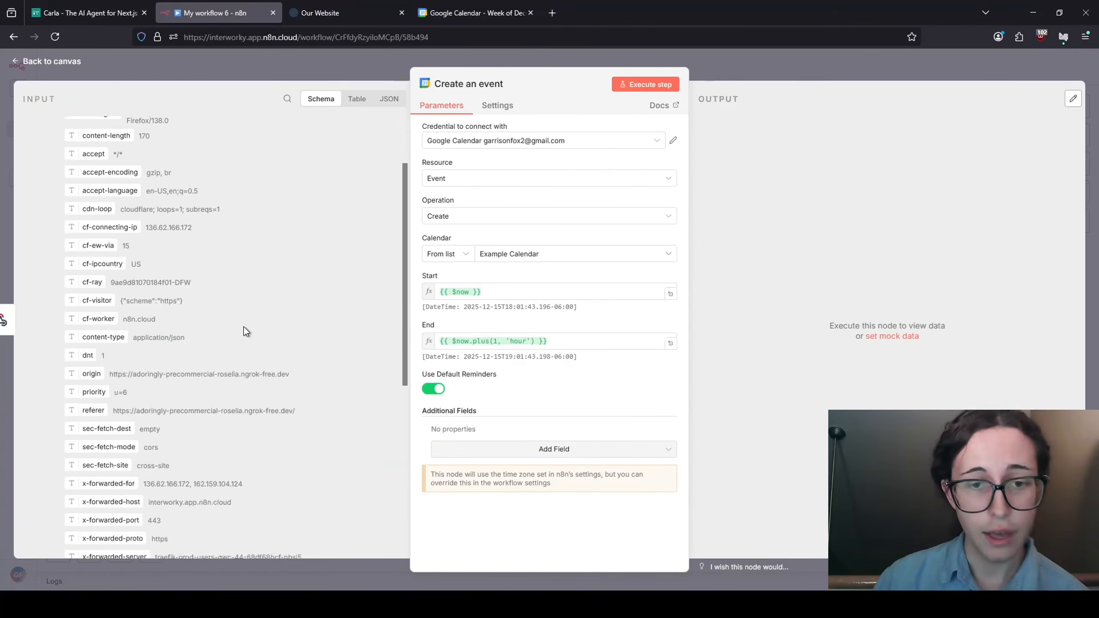
{"action": "scroll", "coordinate": [244, 331], "scroll_direction": "down", "scroll_amount": 5}
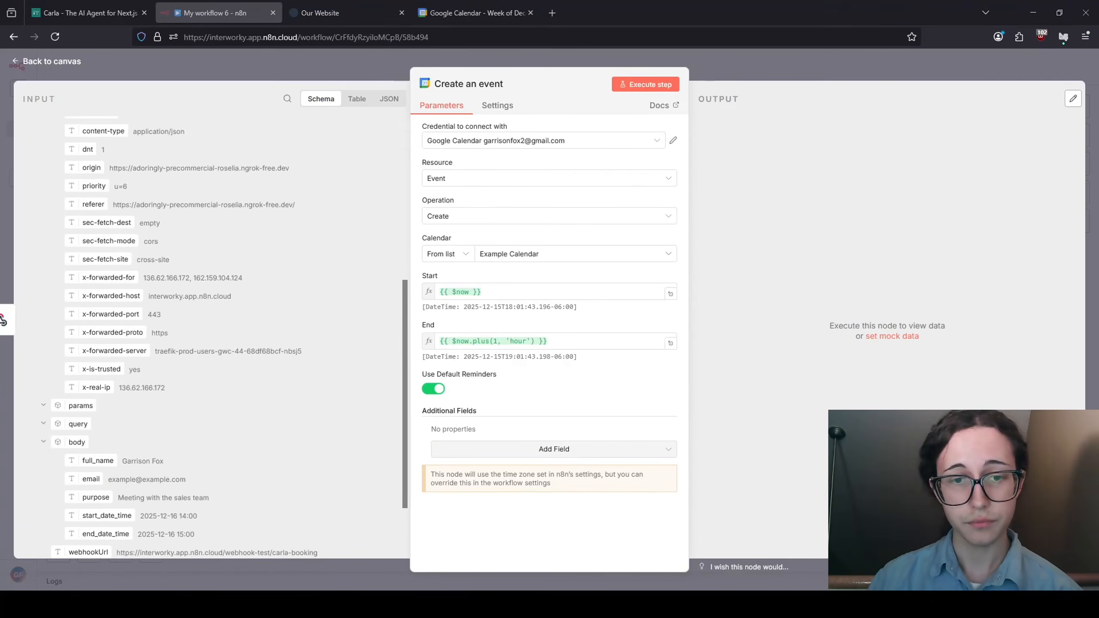
{"action": "scroll", "coordinate": [210, 330], "scroll_direction": "down", "scroll_amount": 2}
{"action": "scroll", "coordinate": [210, 331], "scroll_direction": "up", "scroll_amount": 2}
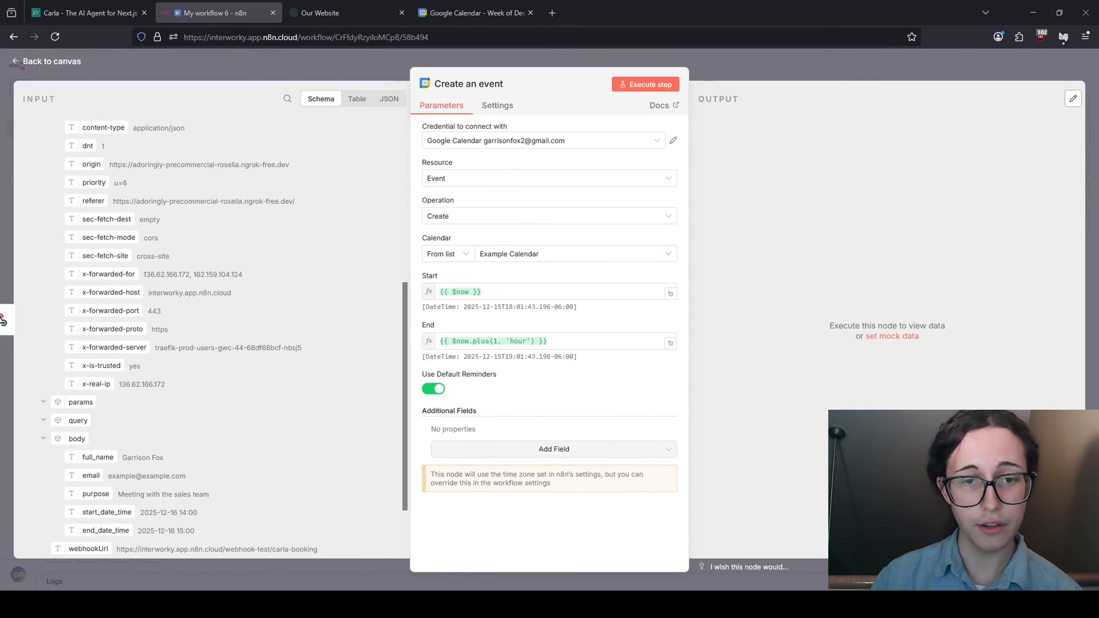
{"action": "scroll", "coordinate": [210, 331], "scroll_direction": "down", "scroll_amount": 2}
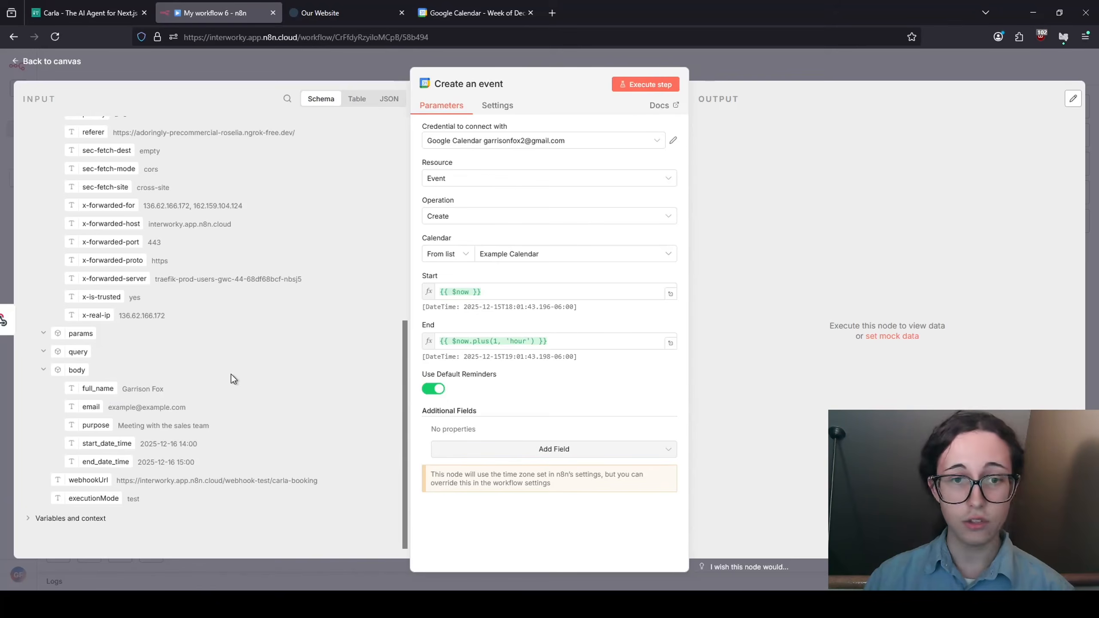
{"action": "left_click", "coordinate": [557, 450]}
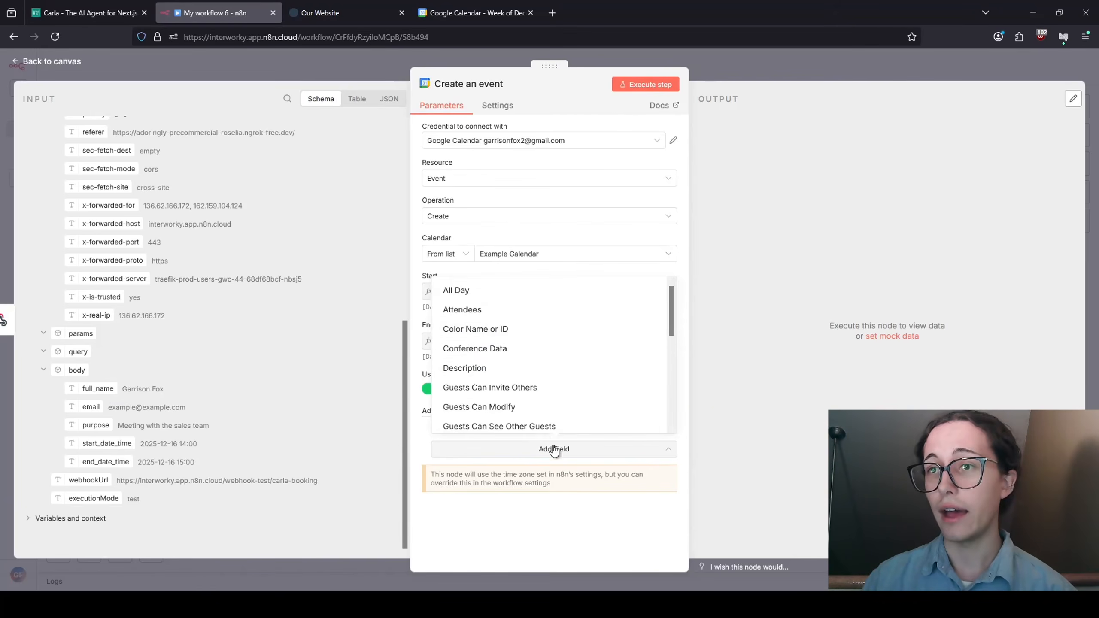
- Add a Description field mapped to the webhook's purpose value
{"action": "left_click", "coordinate": [478, 368]}
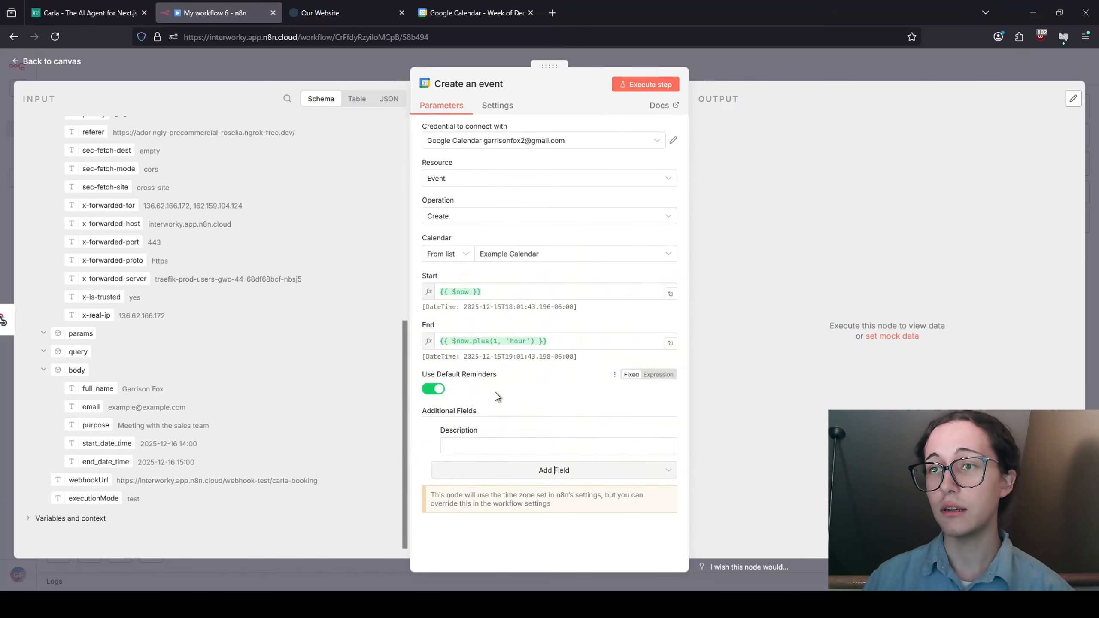
{"action": "left_click", "coordinate": [488, 444]}
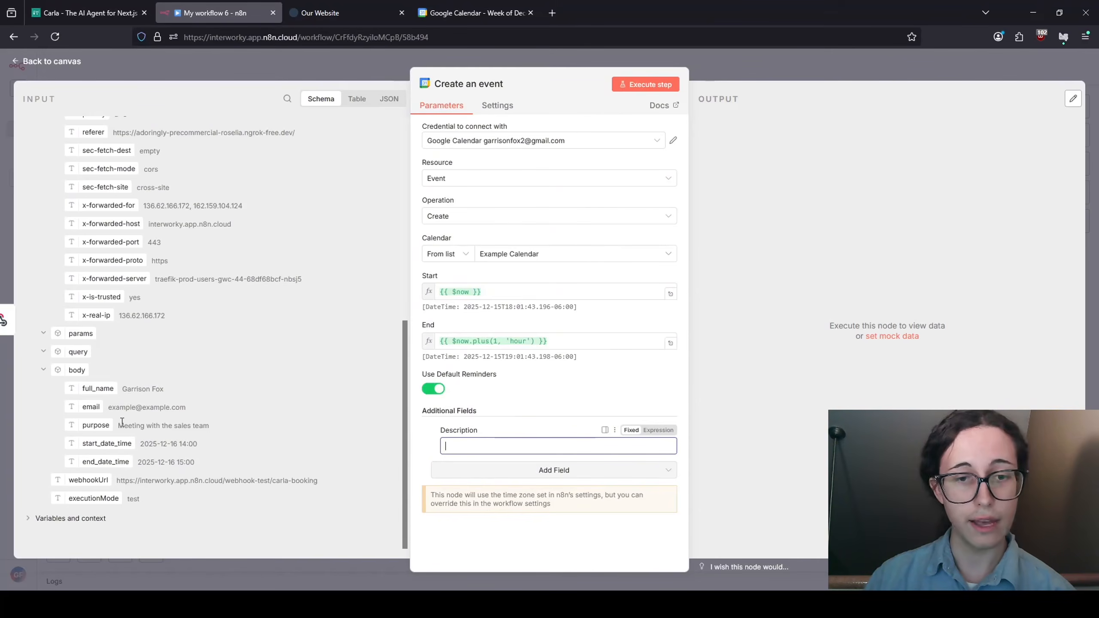
{"action": "left_click_drag", "start_coordinate": [98, 427], "coordinate": [528, 445]}
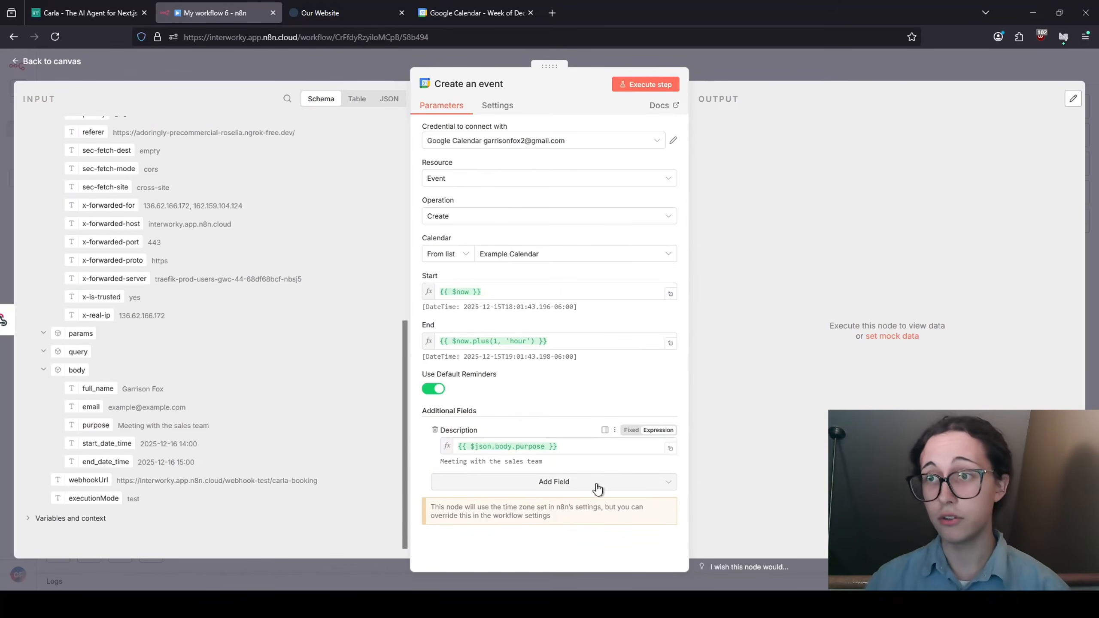
- Add a Summary field combining the requester's full_name and email
{"action": "left_click", "coordinate": [563, 482]}
{"action": "scroll", "coordinate": [532, 433], "scroll_direction": "down", "scroll_amount": 5}
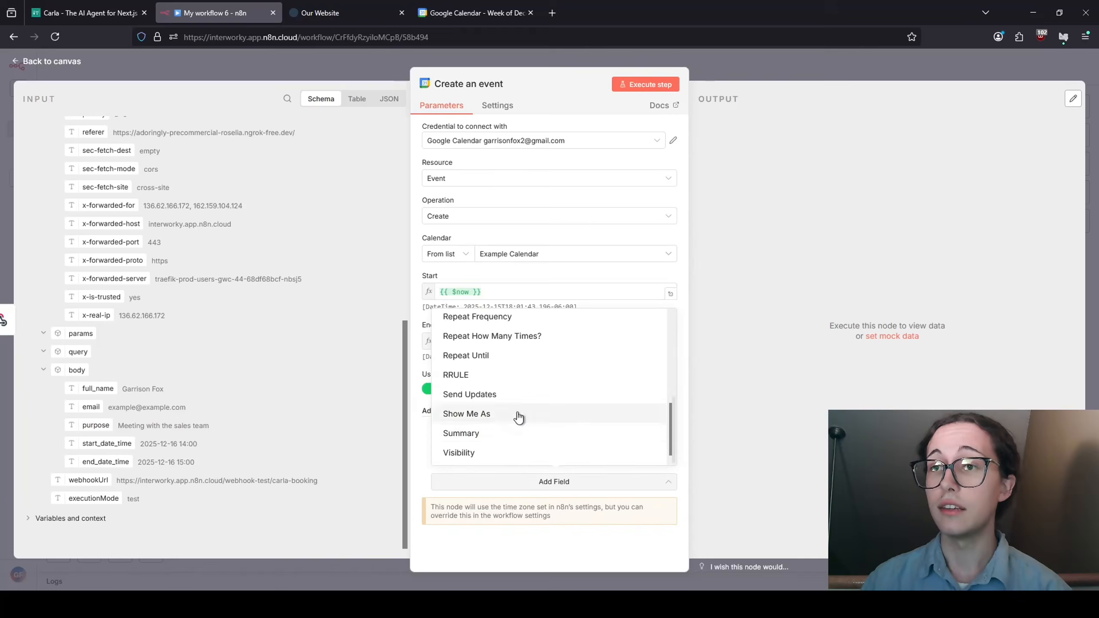
{"action": "left_click", "coordinate": [497, 433]}
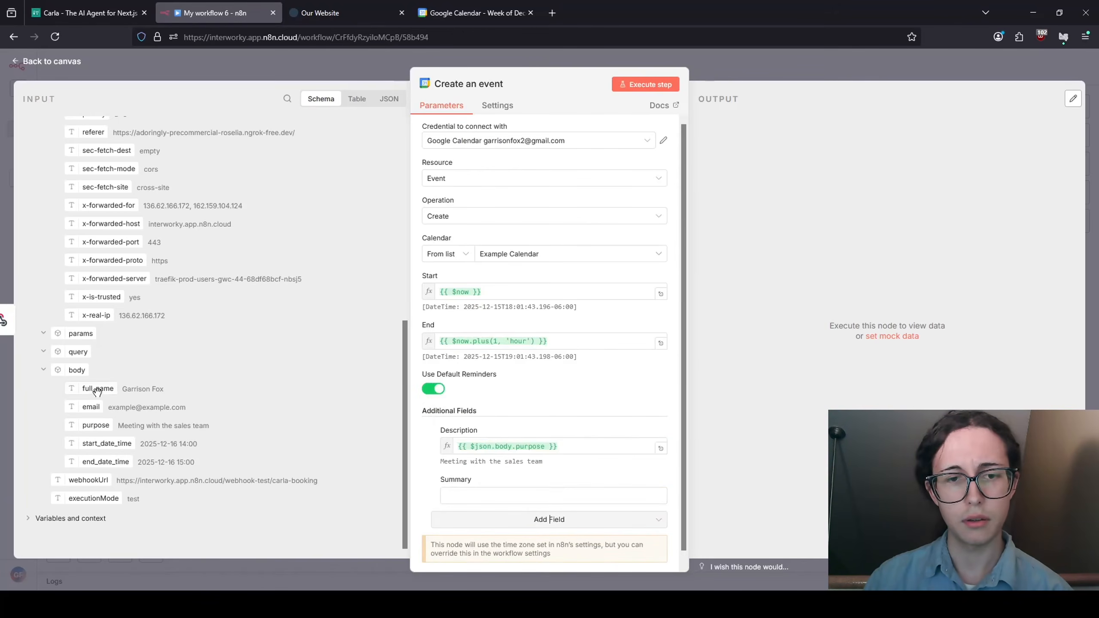
{"action": "left_click_drag", "start_coordinate": [97, 388], "coordinate": [502, 498]}
{"action": "left_click", "coordinate": [572, 495]}
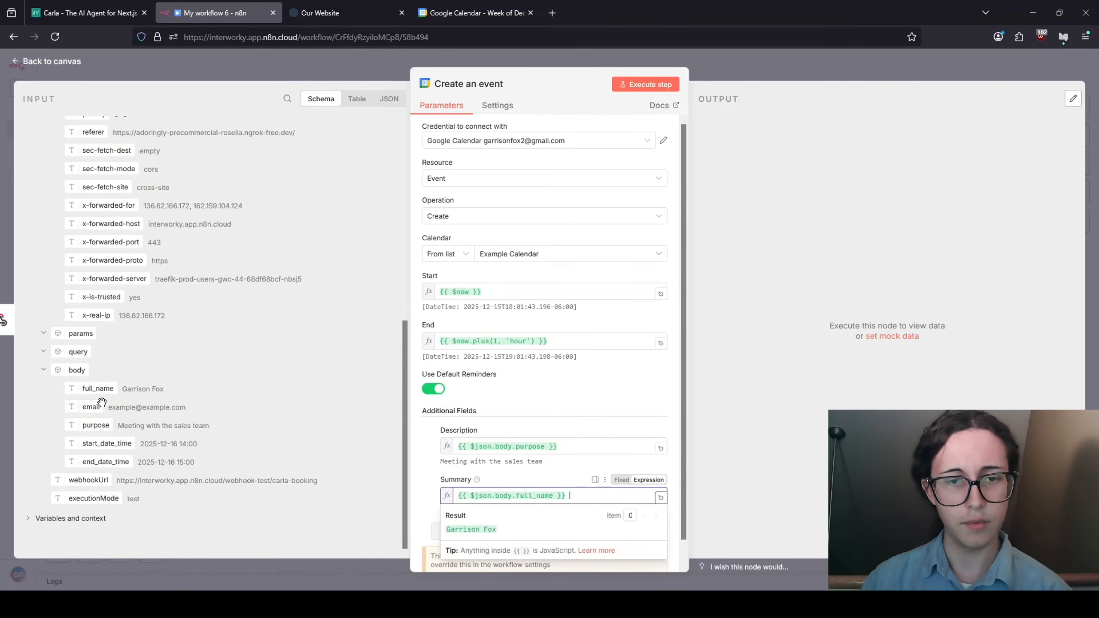
{"action": "left_click_drag", "start_coordinate": [91, 407], "coordinate": [583, 503]}
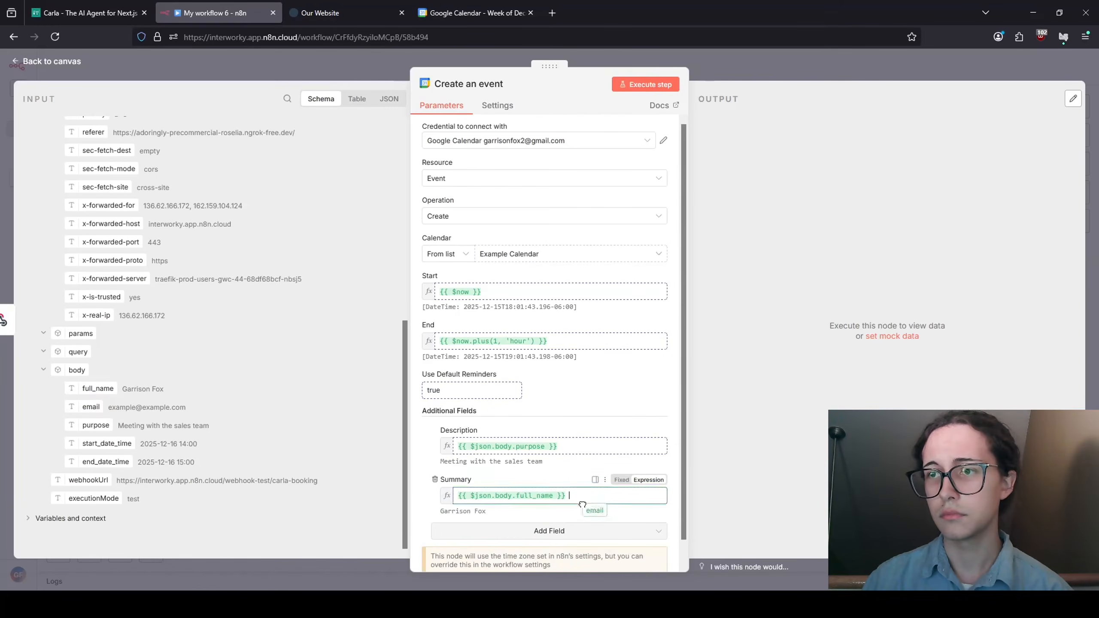
{"action": "left_click", "coordinate": [553, 473]}
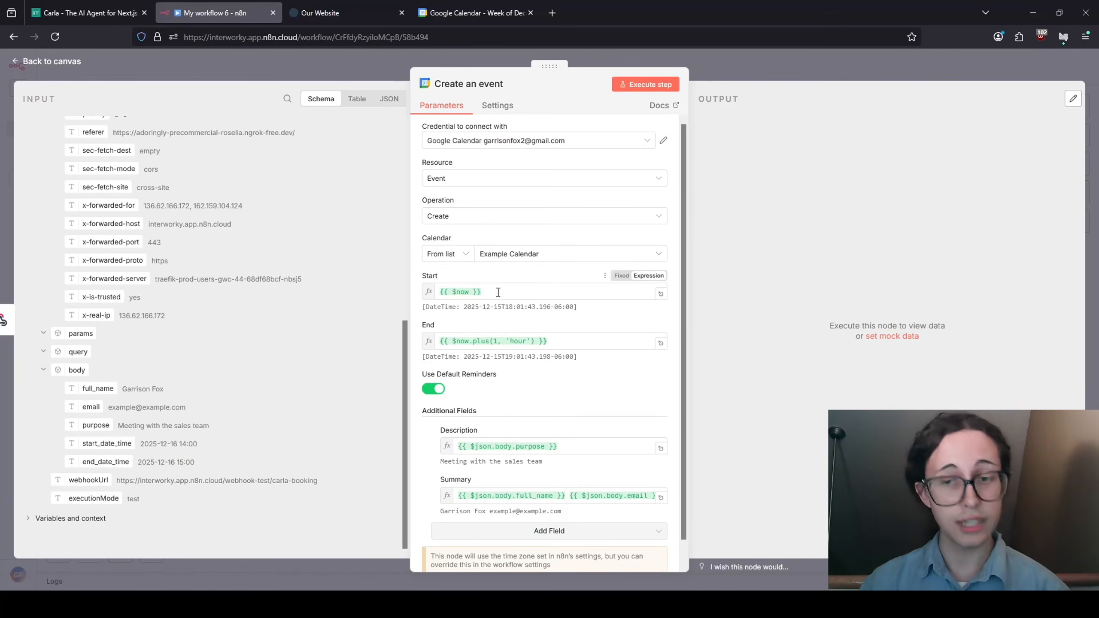
- Replace the placeholder Start and End times with the webhook's start_date_time and end_date_time
{"action": "left_click_drag", "start_coordinate": [498, 292], "coordinate": [407, 290]}
{"action": "key", "text": "BackSpace"}
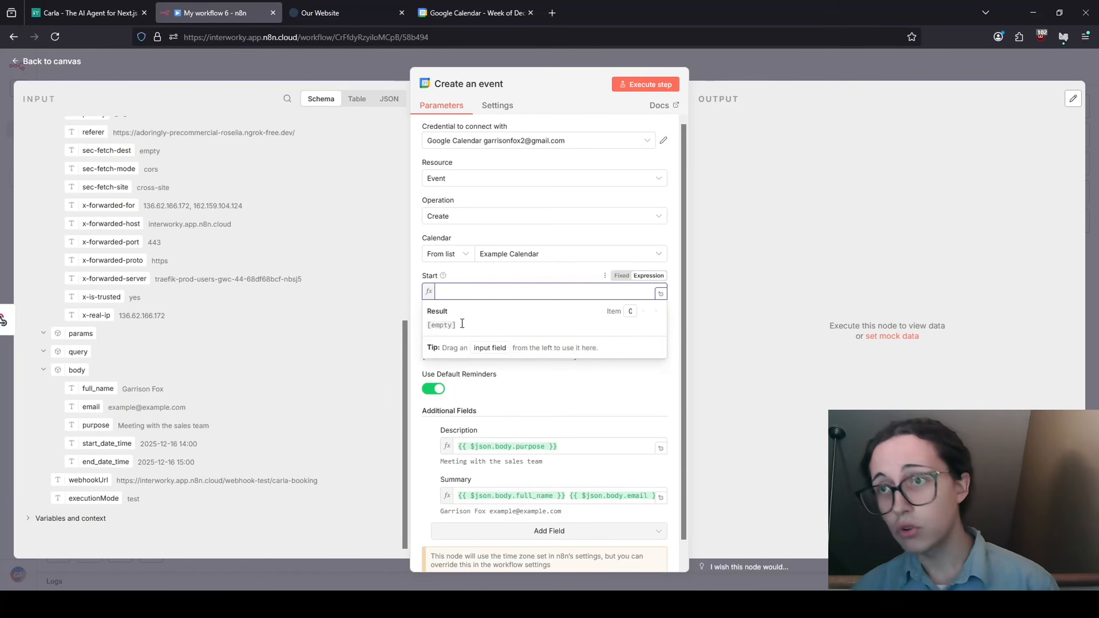
{"action": "left_click", "coordinate": [588, 412]}
{"action": "left_click", "coordinate": [468, 337]}
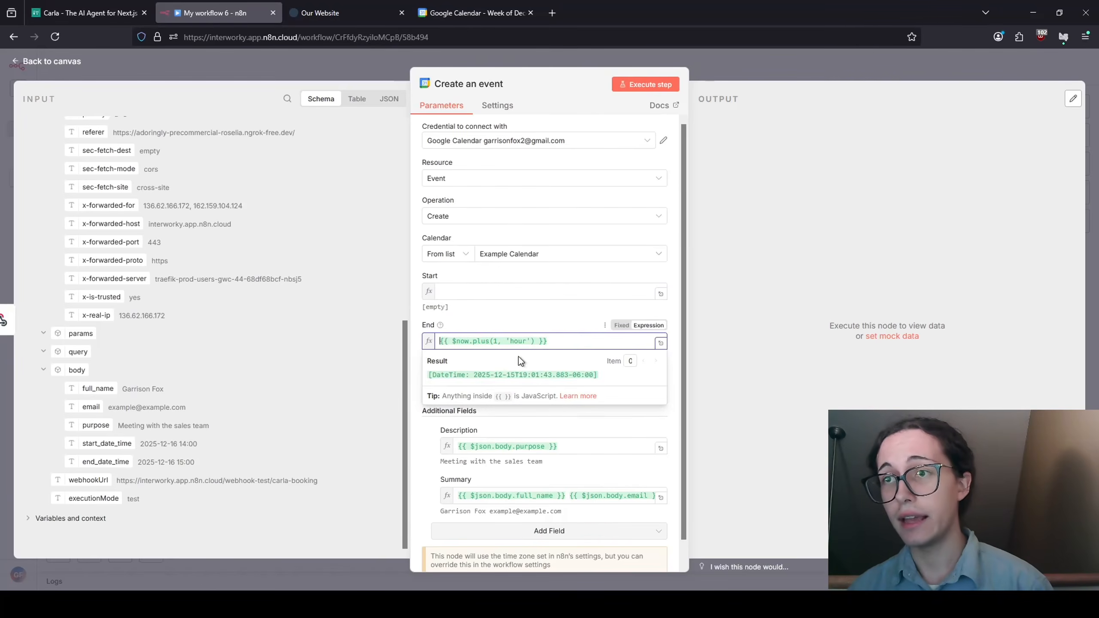
{"action": "left_click_drag", "start_coordinate": [550, 341], "coordinate": [437, 341]}
{"action": "key", "text": "BackSpace"}
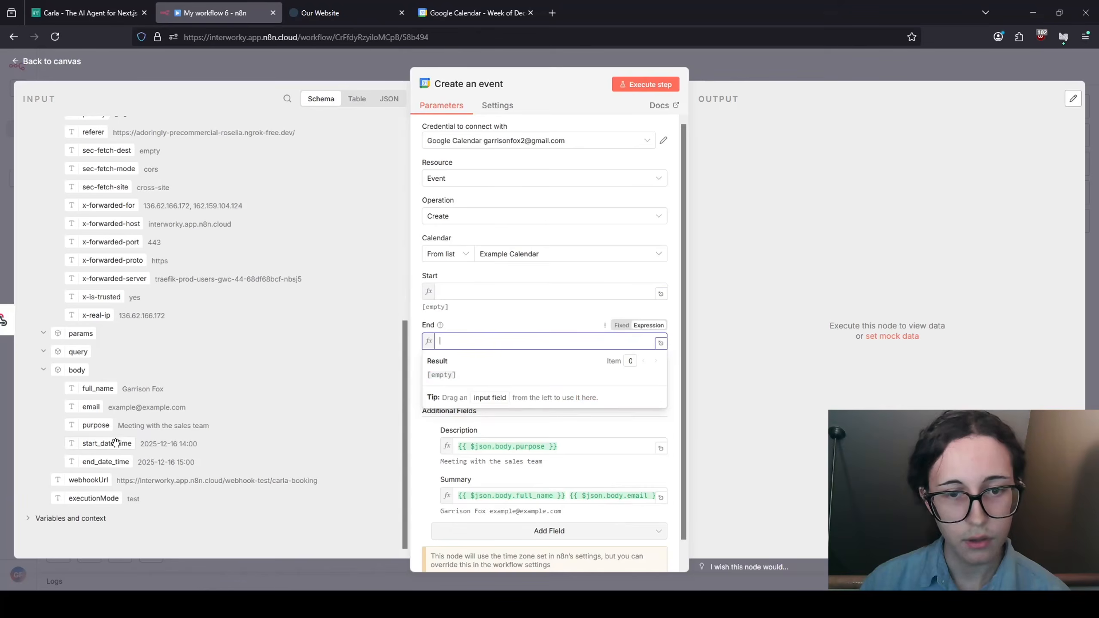
{"action": "left_click_drag", "start_coordinate": [115, 442], "coordinate": [470, 298]}
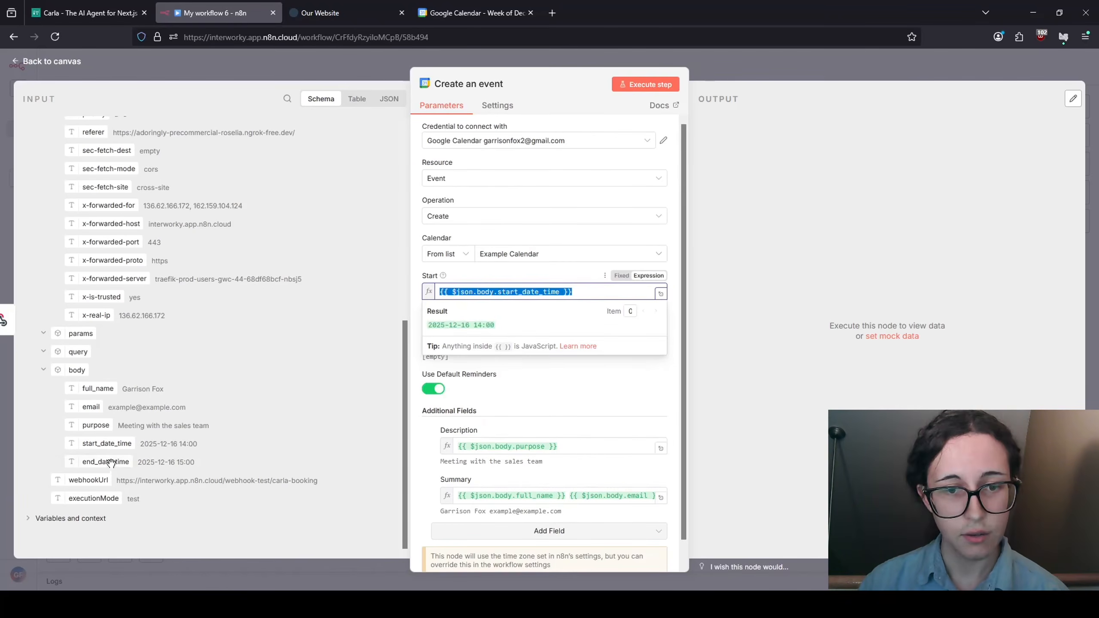
{"action": "left_click_drag", "start_coordinate": [112, 462], "coordinate": [465, 342]}
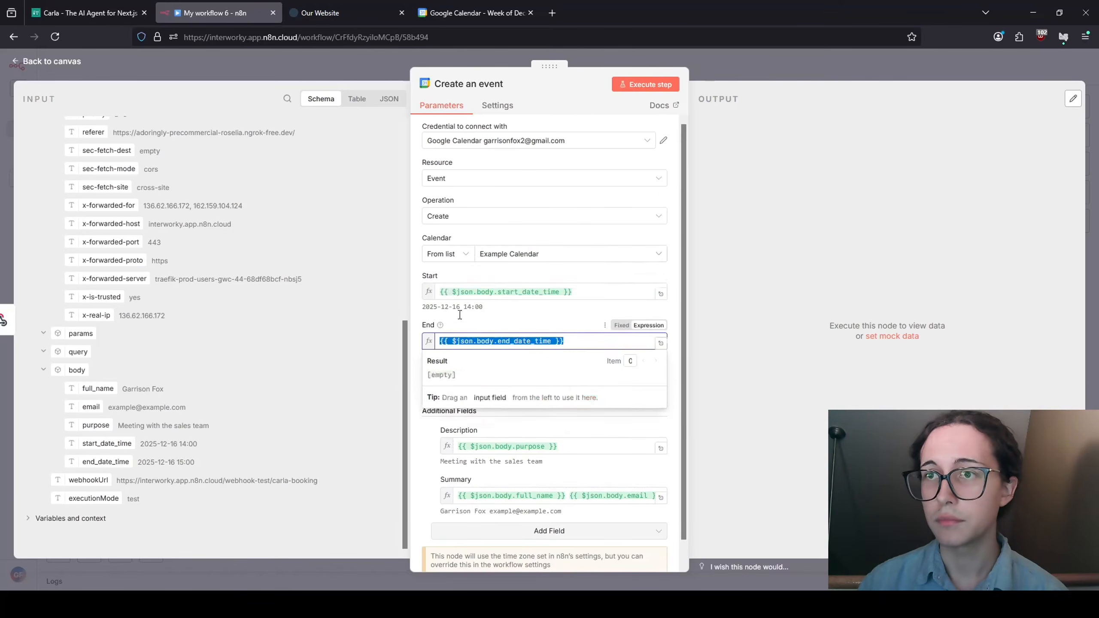
- Wrap Start as new Date($json.body.start_date_time).toISOString(), giving 2025-12-16T20:00:00.000Z
{"action": "left_click", "coordinate": [450, 292]}
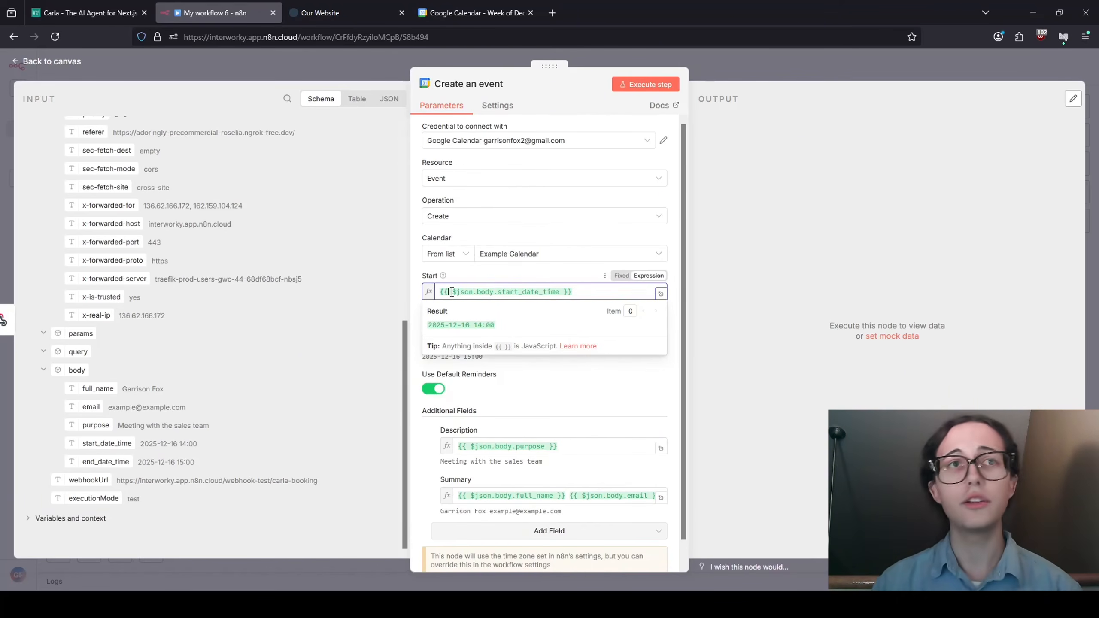
{"action": "type", "text": "new Date"}
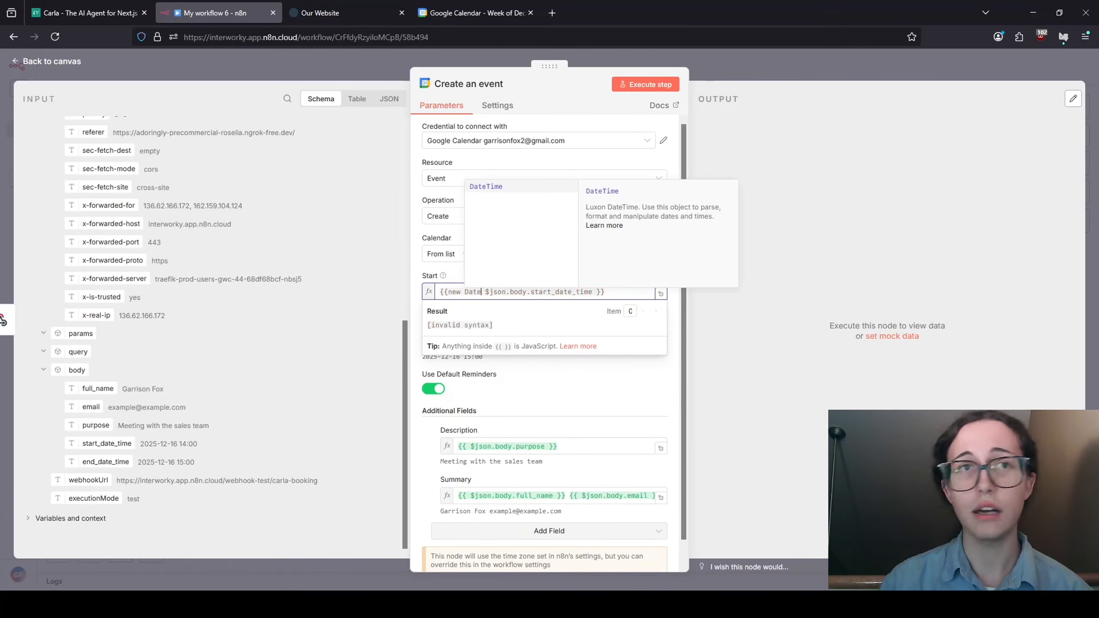
{"action": "type", "text": "()"}
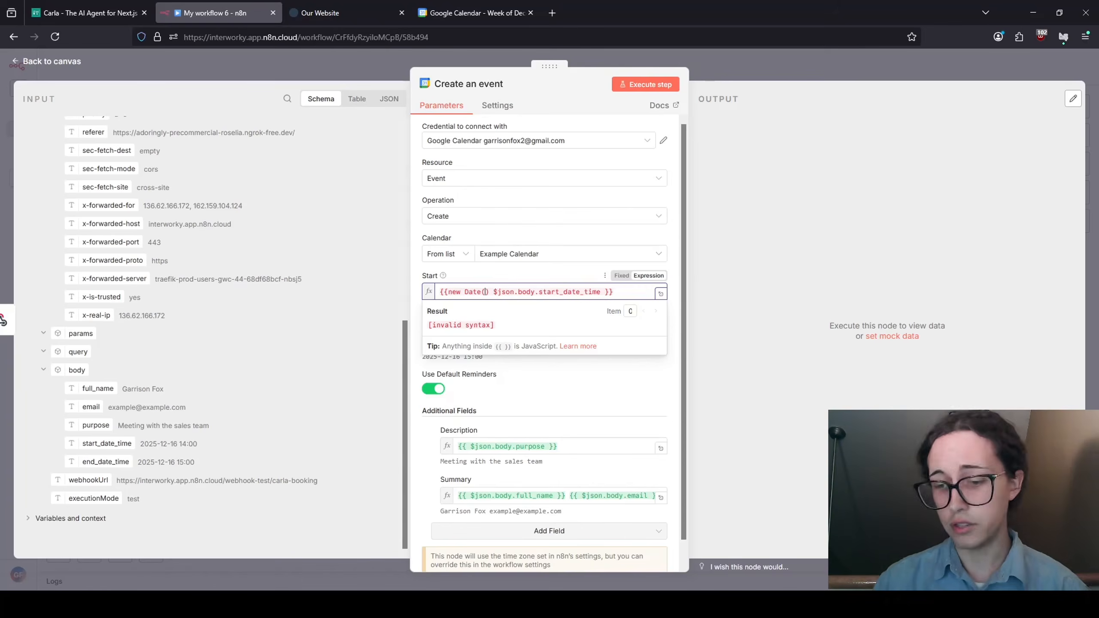
{"action": "key", "text": "Delete"}
{"action": "key", "text": "Delete"}
{"action": "left_click", "coordinate": [594, 293]}
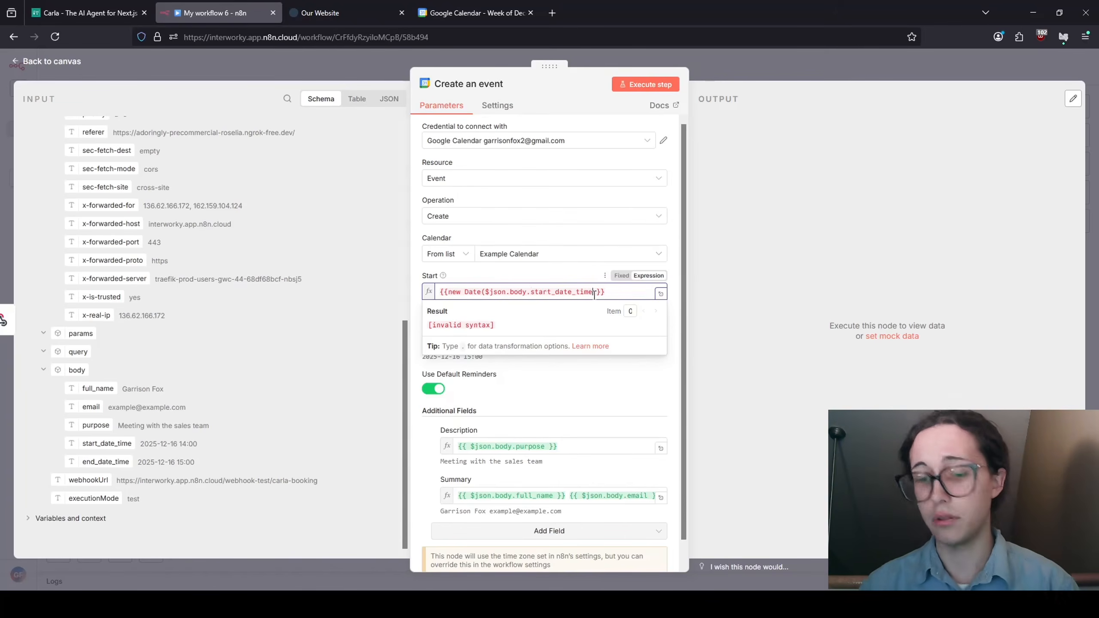
{"action": "type", "text": ")"}
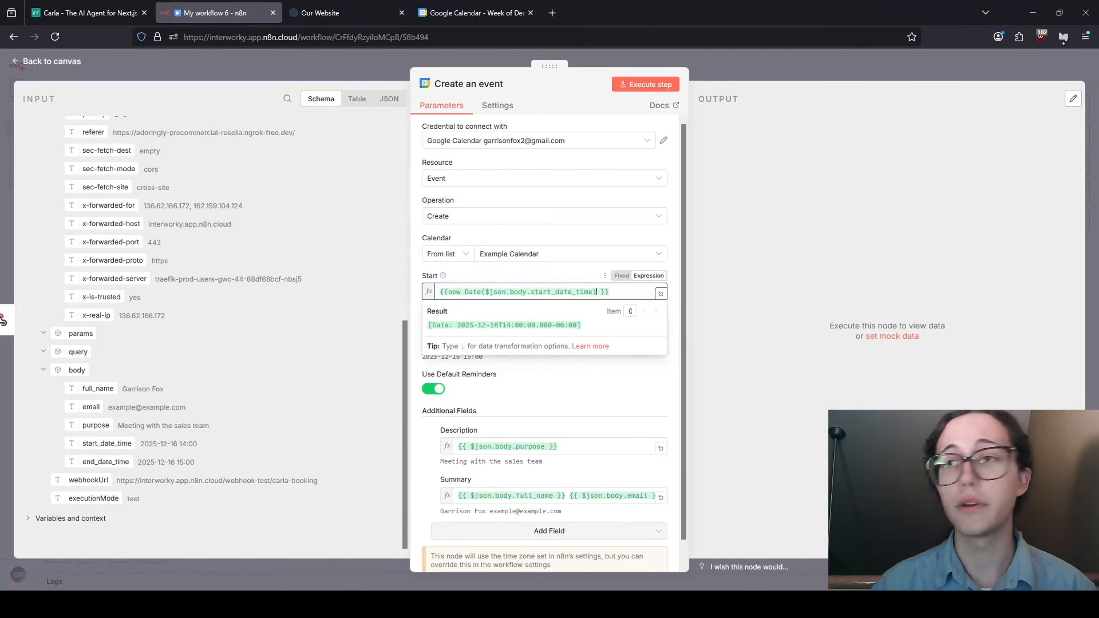
{"action": "type", "text": ".toI"}
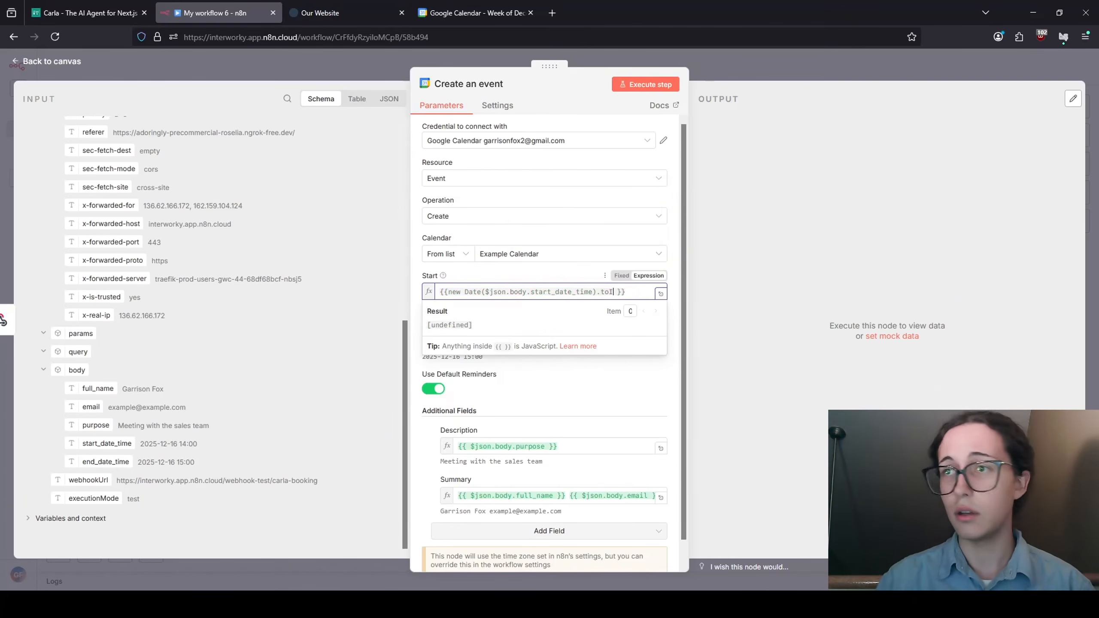
{"action": "type", "text": "SOString()"}
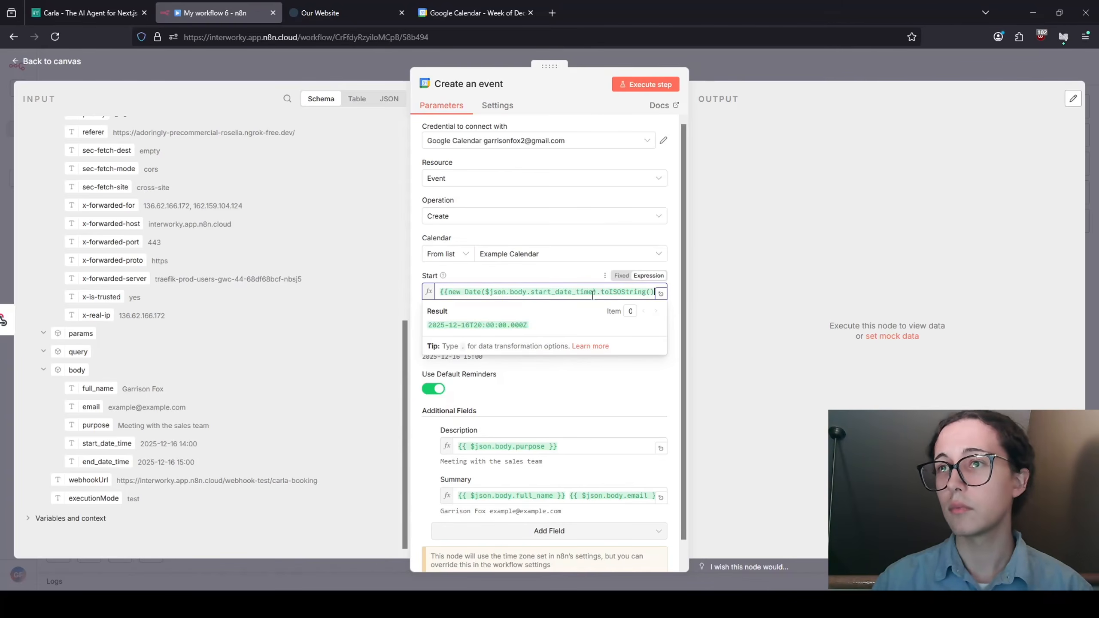
{"action": "left_click", "coordinate": [536, 269]}
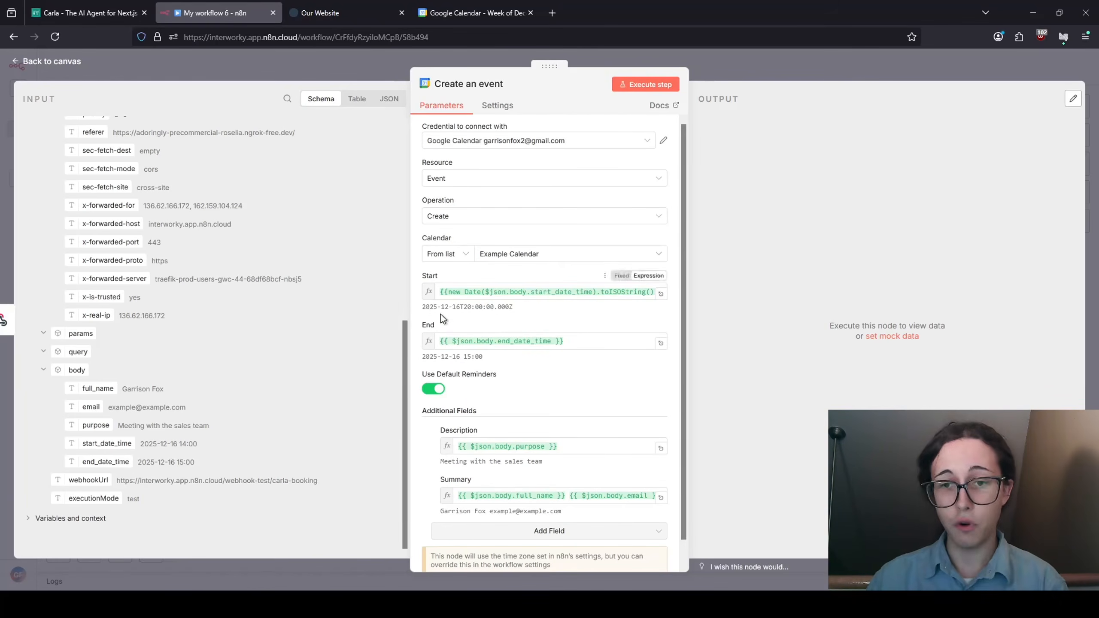
- Wrap End as new Date($json.body.end_date_time).toISOString(), giving 2025-12-16T21:00:00.000Z
{"action": "left_click_drag", "start_coordinate": [579, 341], "coordinate": [444, 334]}
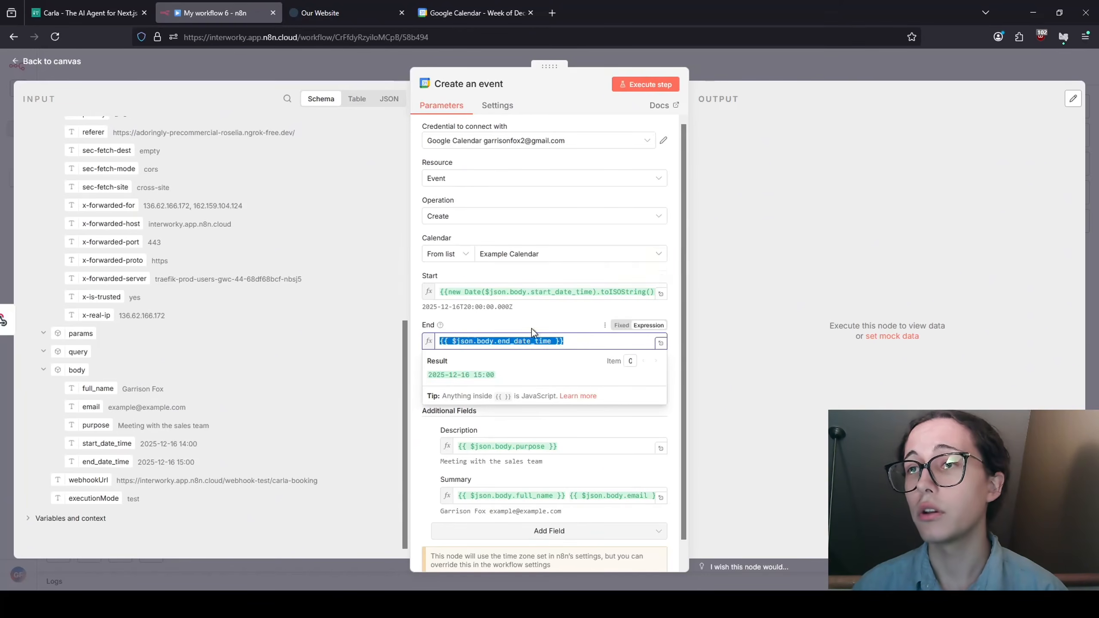
{"action": "left_click", "coordinate": [452, 343]}
{"action": "type", "text": "new Date("}
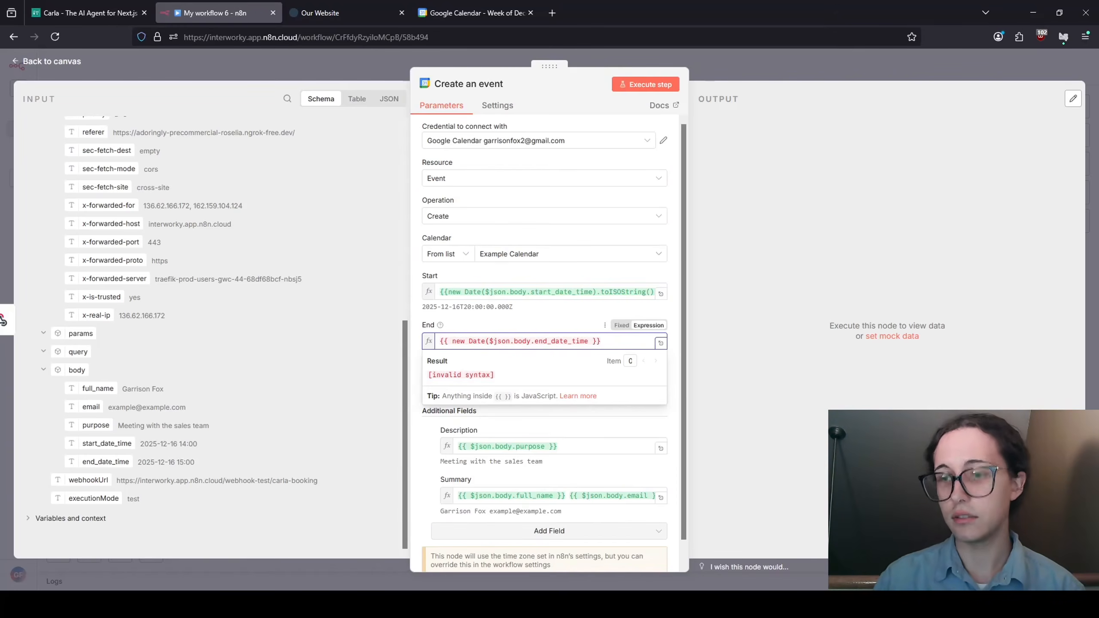
{"action": "left_click", "coordinate": [589, 342]}
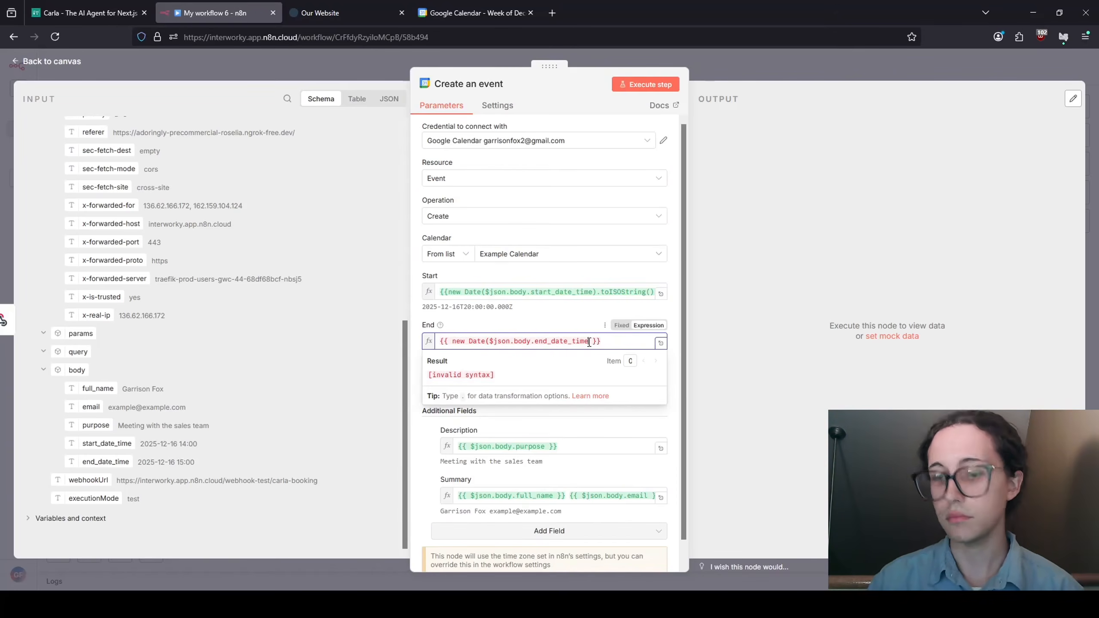
{"action": "type", "text": ").to"}
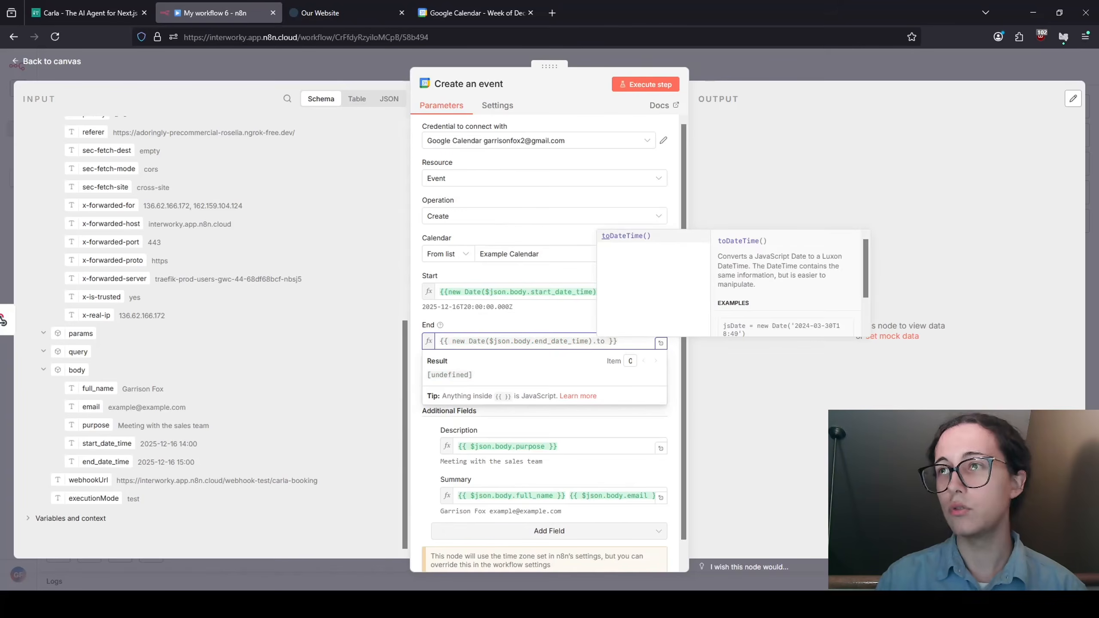
{"action": "type", "text": "ISO"}
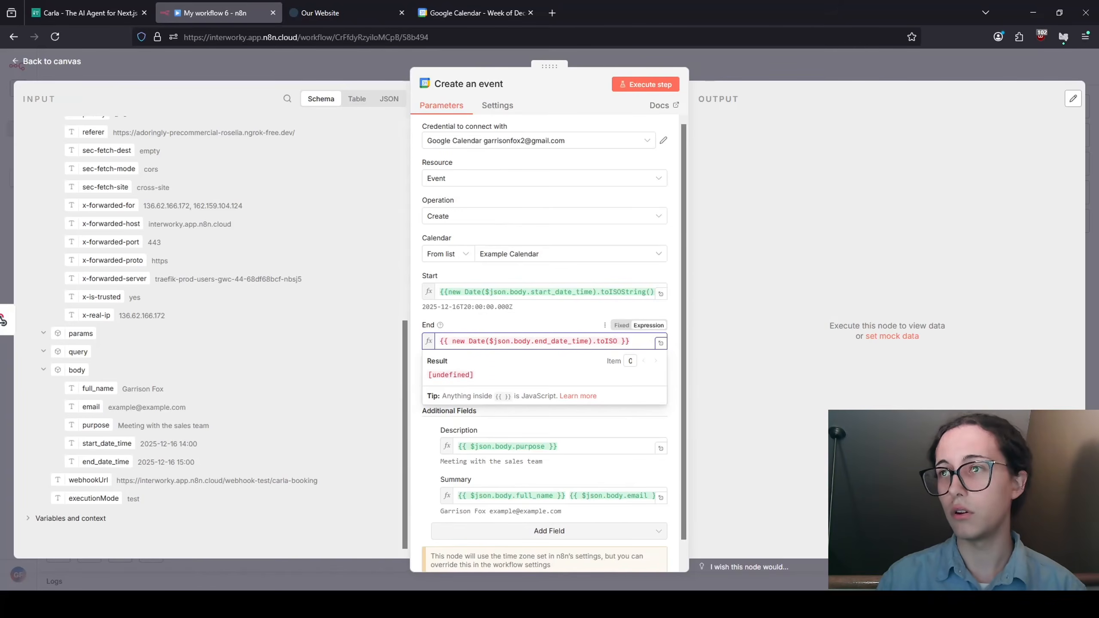
{"action": "type", "text": "String"}
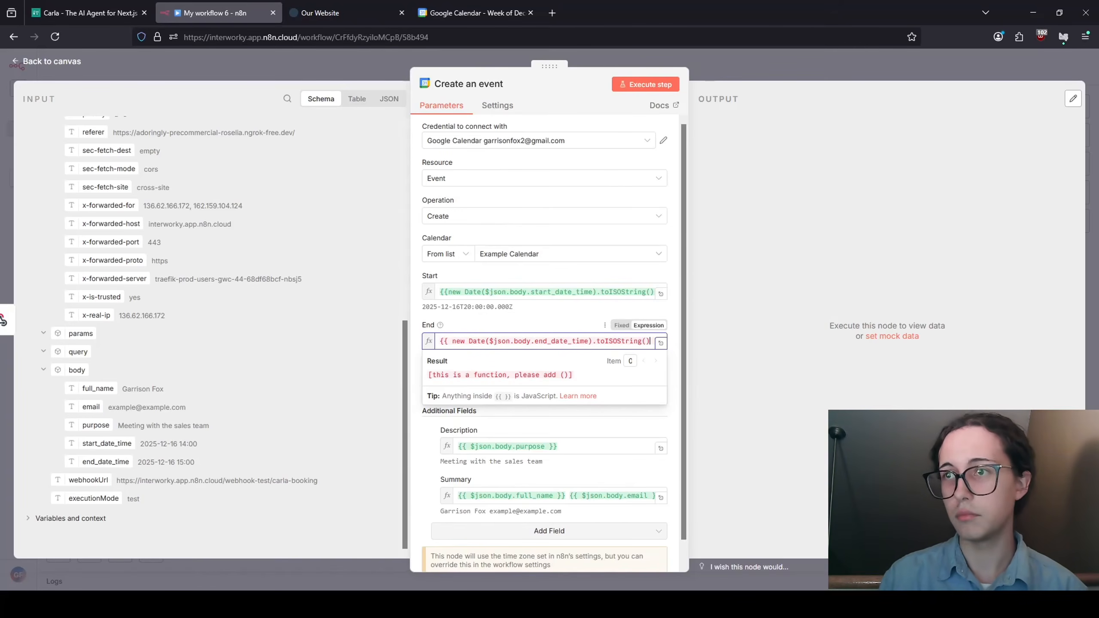
{"action": "type", "text": "()"}
{"action": "left_click", "coordinate": [562, 293]}
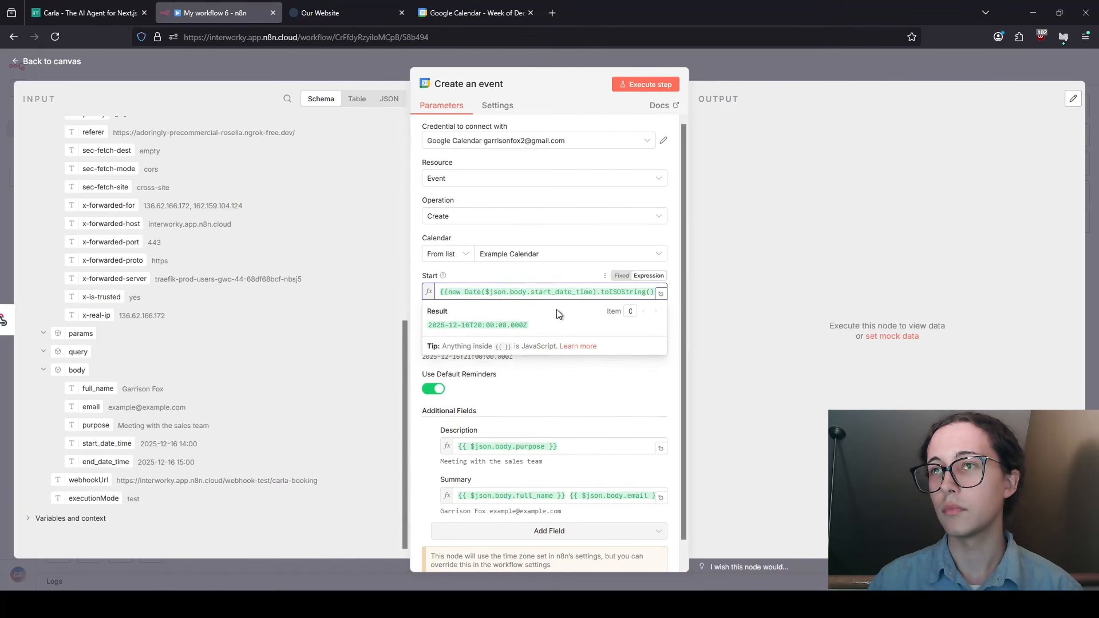
{"action": "left_click", "coordinate": [566, 373]}
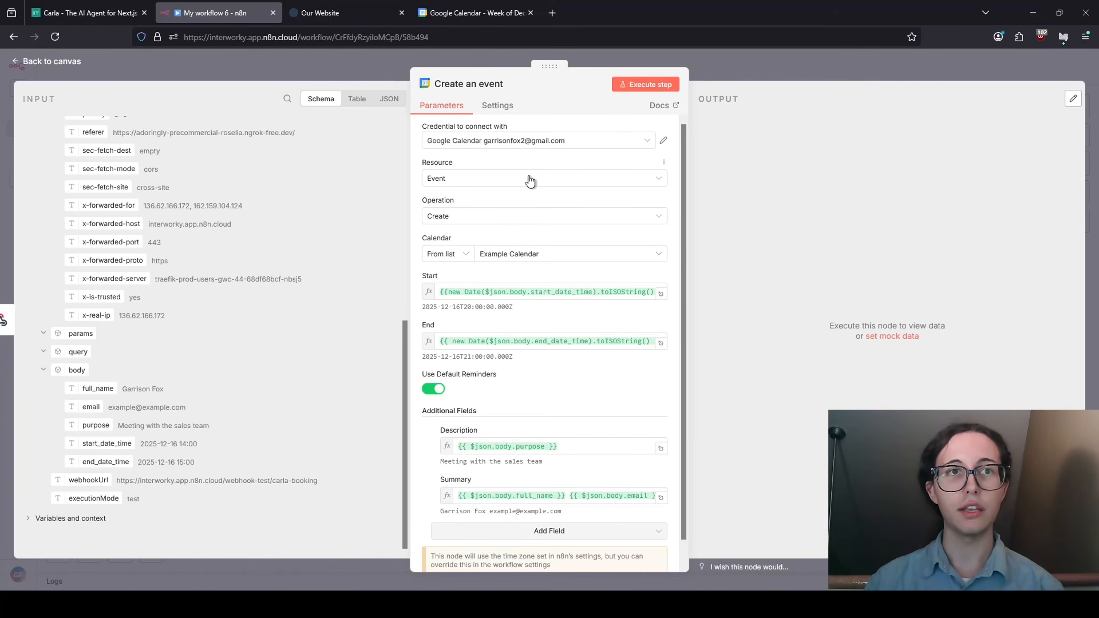
- Execute the Create an event step and review the created event's output data
{"action": "left_click", "coordinate": [644, 85]}
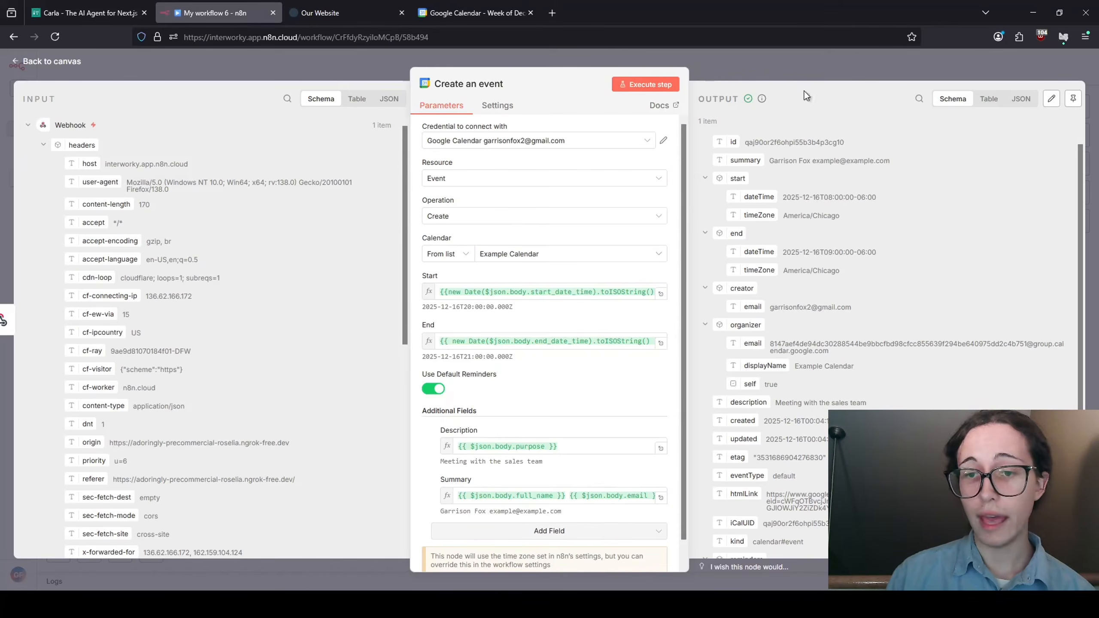
{"action": "scroll", "coordinate": [843, 204], "scroll_direction": "down", "scroll_amount": 2}
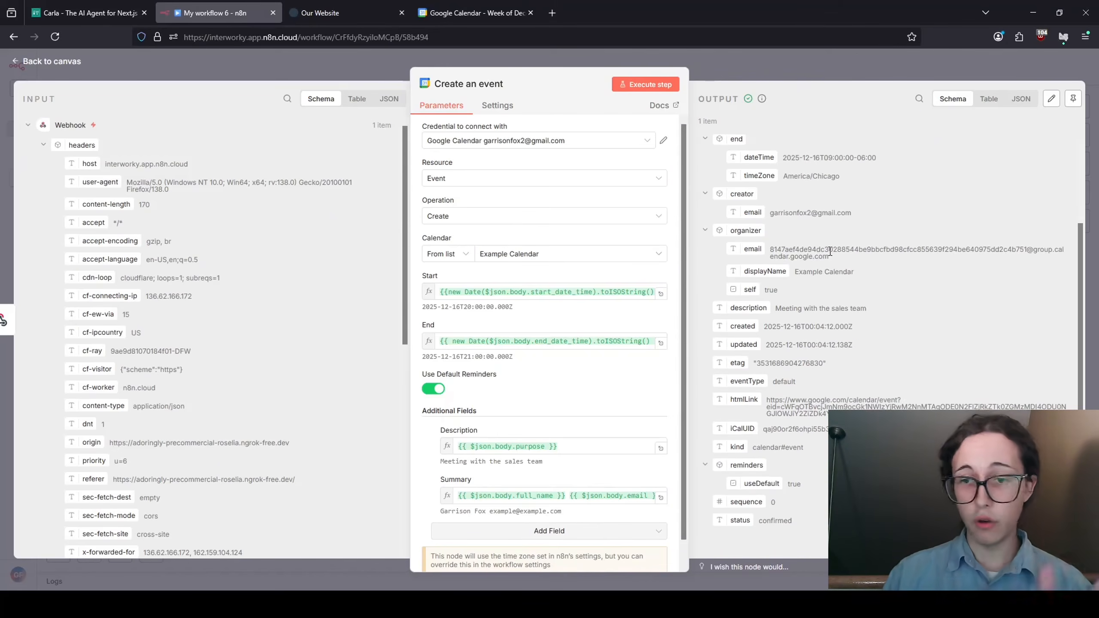
{"action": "scroll", "coordinate": [827, 253], "scroll_direction": "up", "scroll_amount": 2}
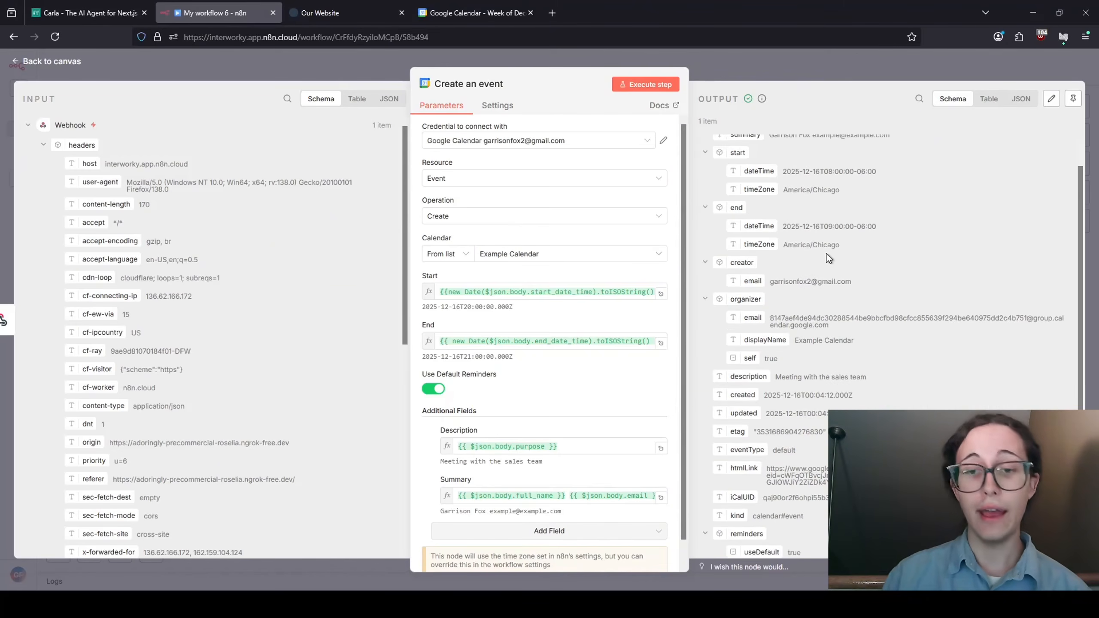
{"action": "left_click", "coordinate": [445, 6]}
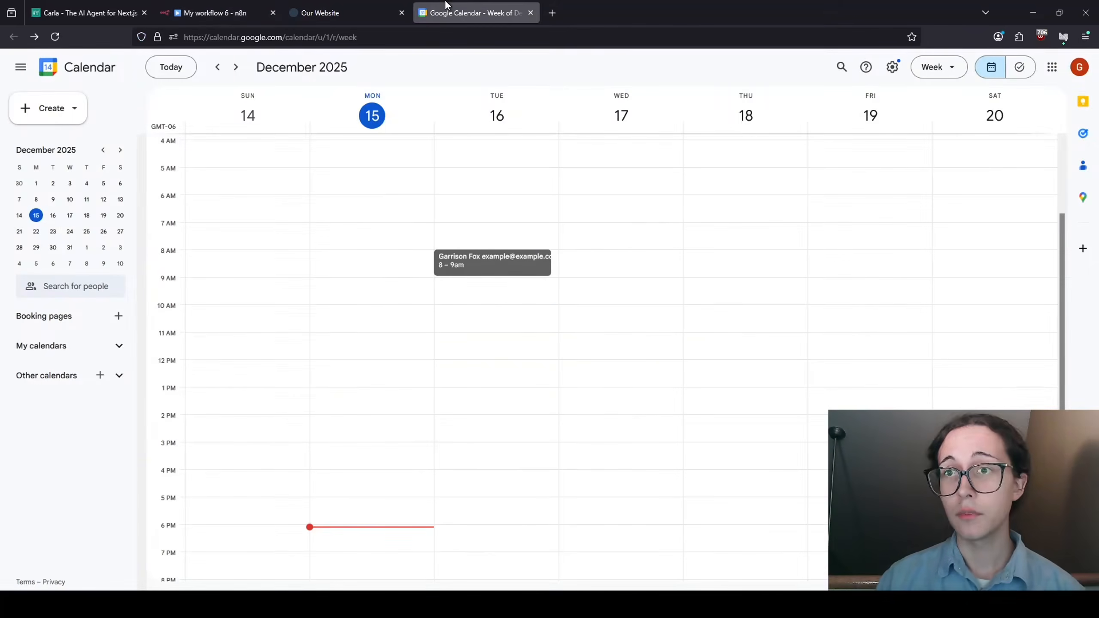
- View the Tuesday, December 16, 8–9am event's details, then return to Interworky
{"action": "left_click", "coordinate": [505, 271]}
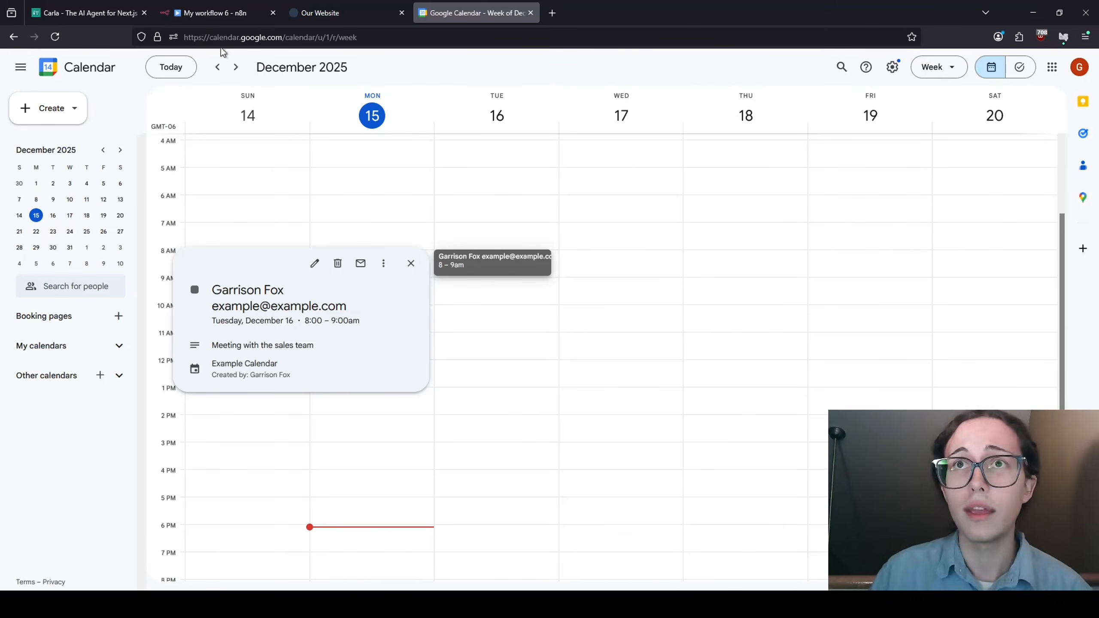
{"action": "left_click", "coordinate": [96, 13]}
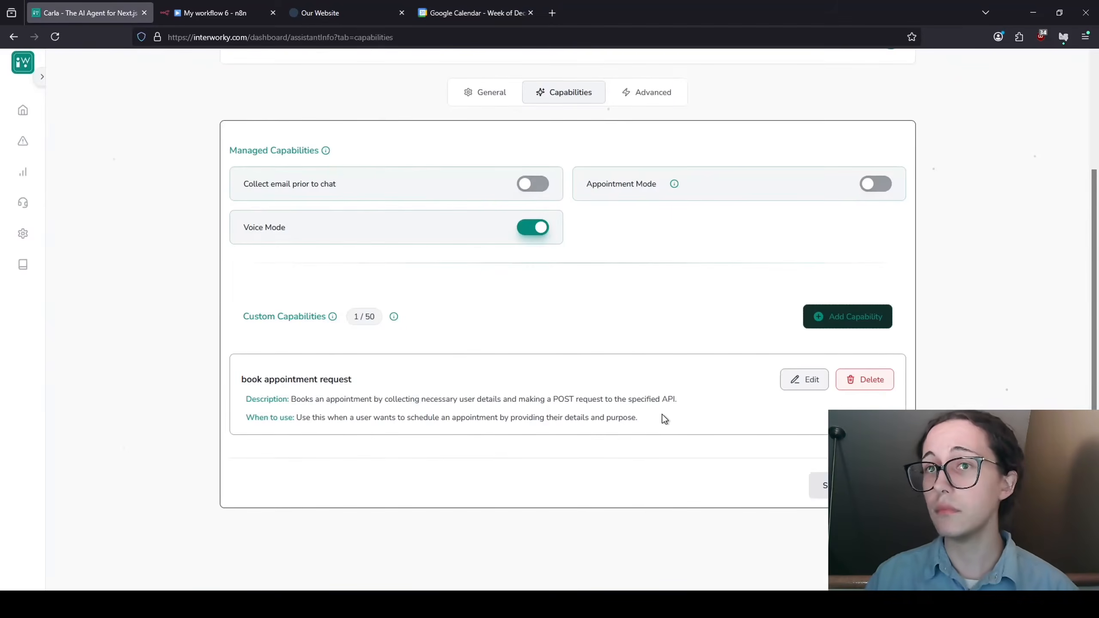
- Edit the start_date_time description to request UTC times assuming Austin, TX users
{"action": "left_click", "coordinate": [800, 380]}
{"action": "scroll", "coordinate": [502, 385], "scroll_direction": "down", "scroll_amount": 5}
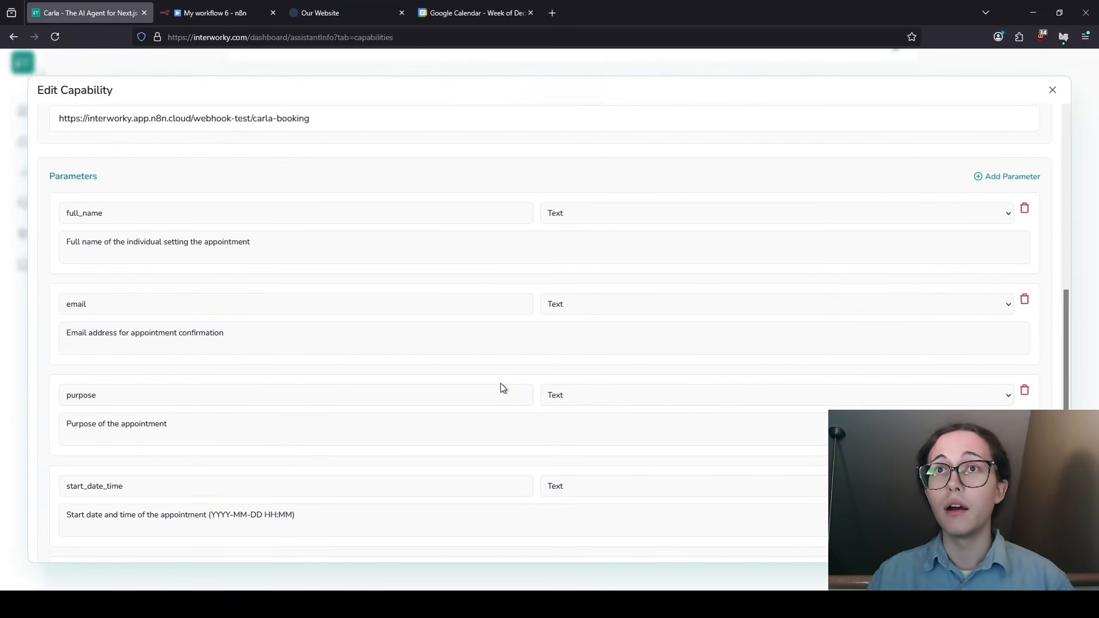
{"action": "scroll", "coordinate": [502, 474], "scroll_direction": "down", "scroll_amount": 3}
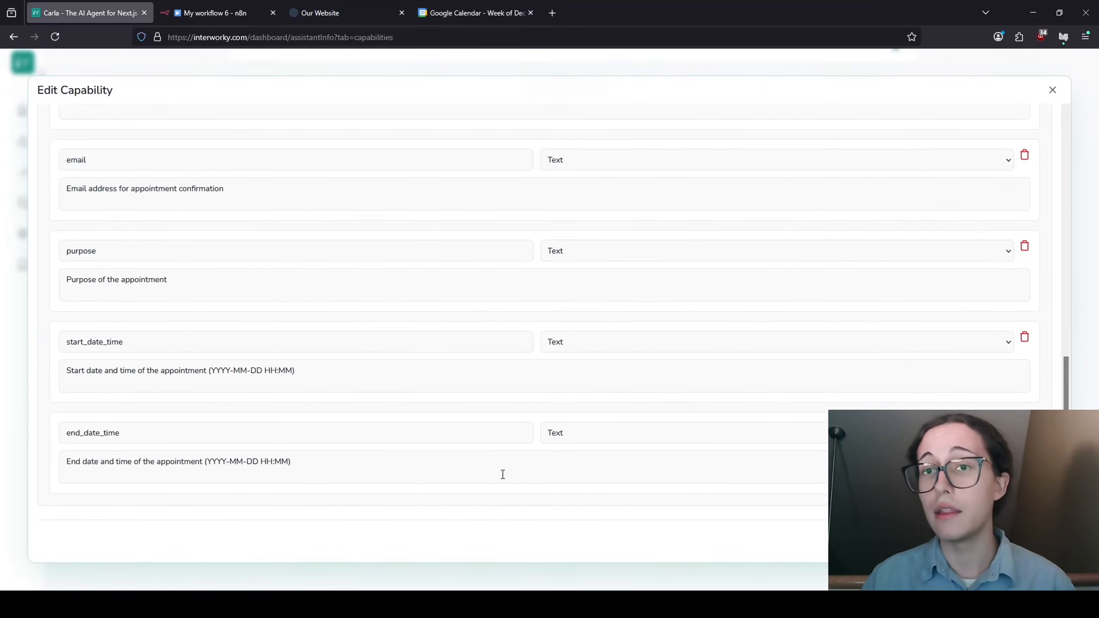
{"action": "left_click", "coordinate": [352, 369]}
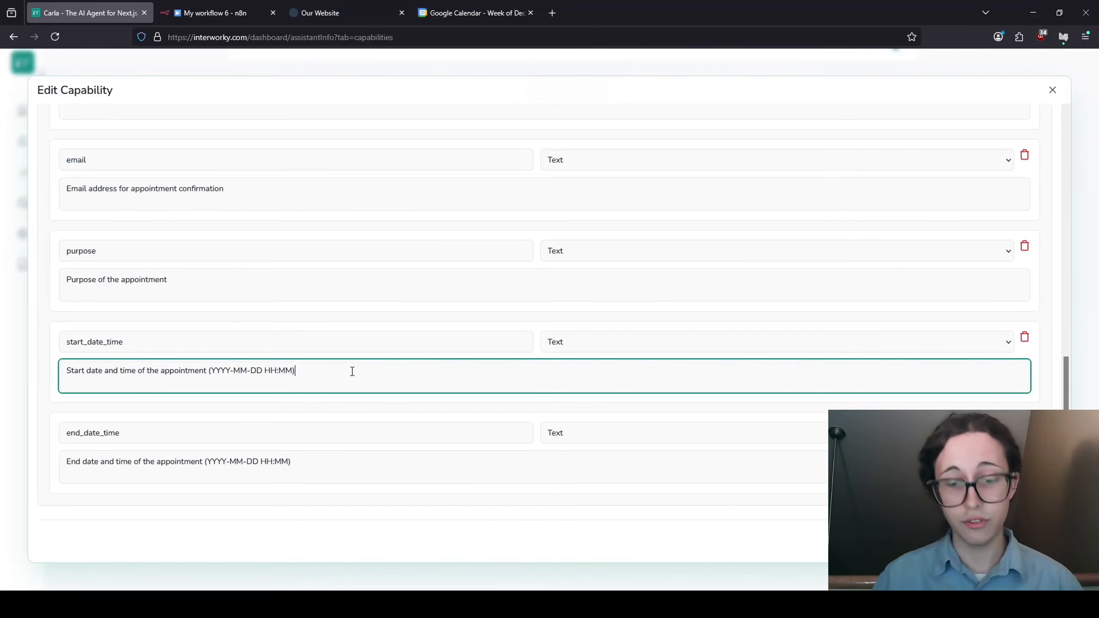
{"action": "type", "text": ". Return UTC time but assume"}
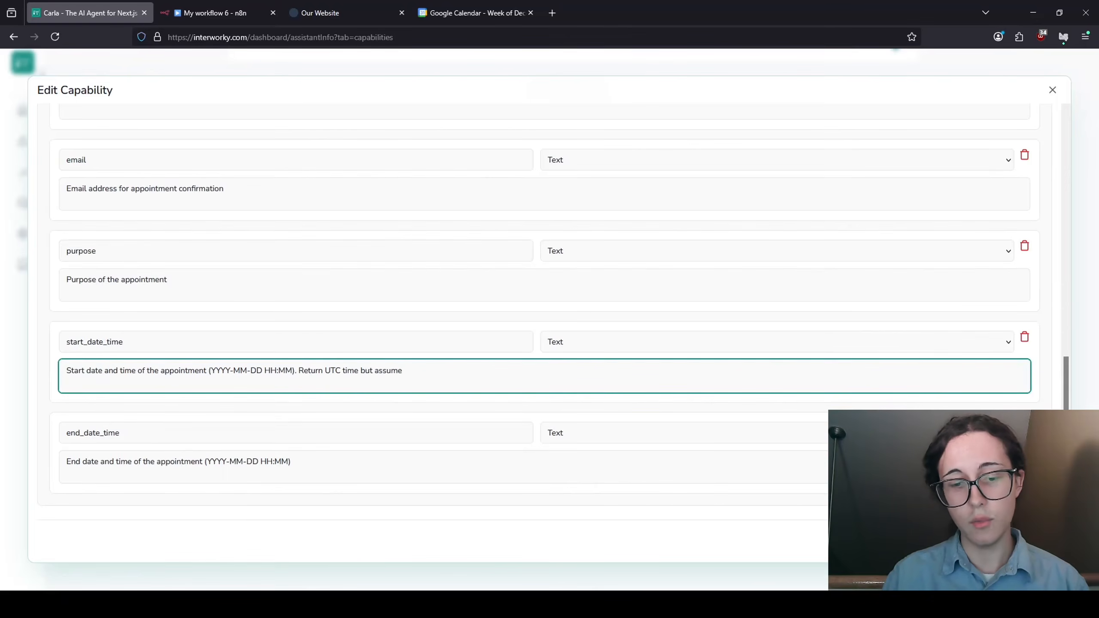
{"action": "type", "text": "are"}
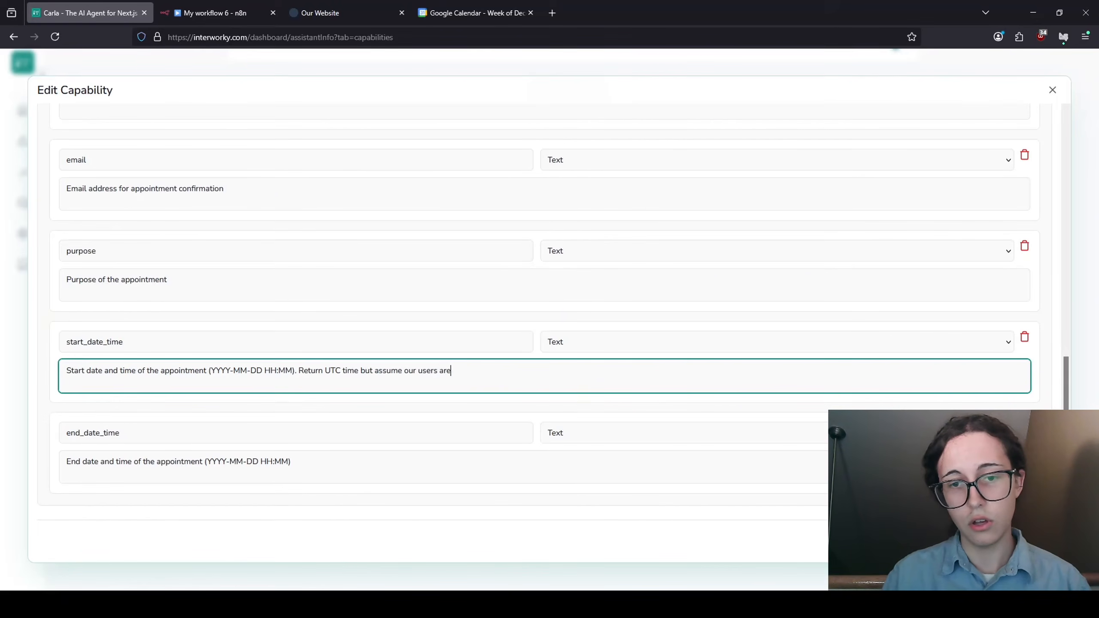
{"action": "type", "text": " in Austin"}
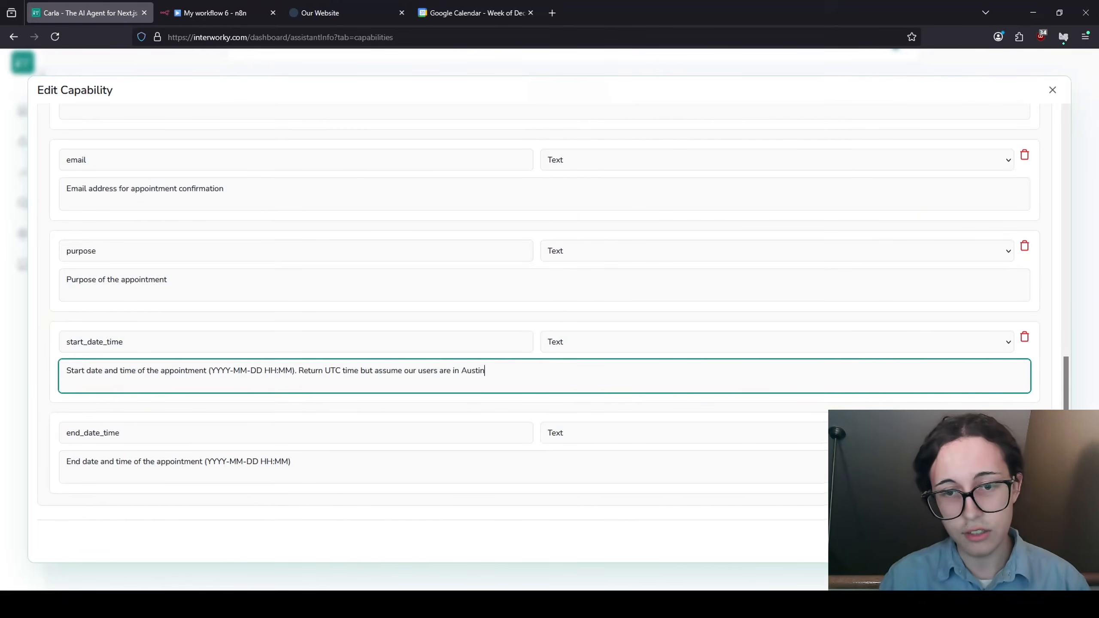
{"action": "type", "text": ", TX times"}
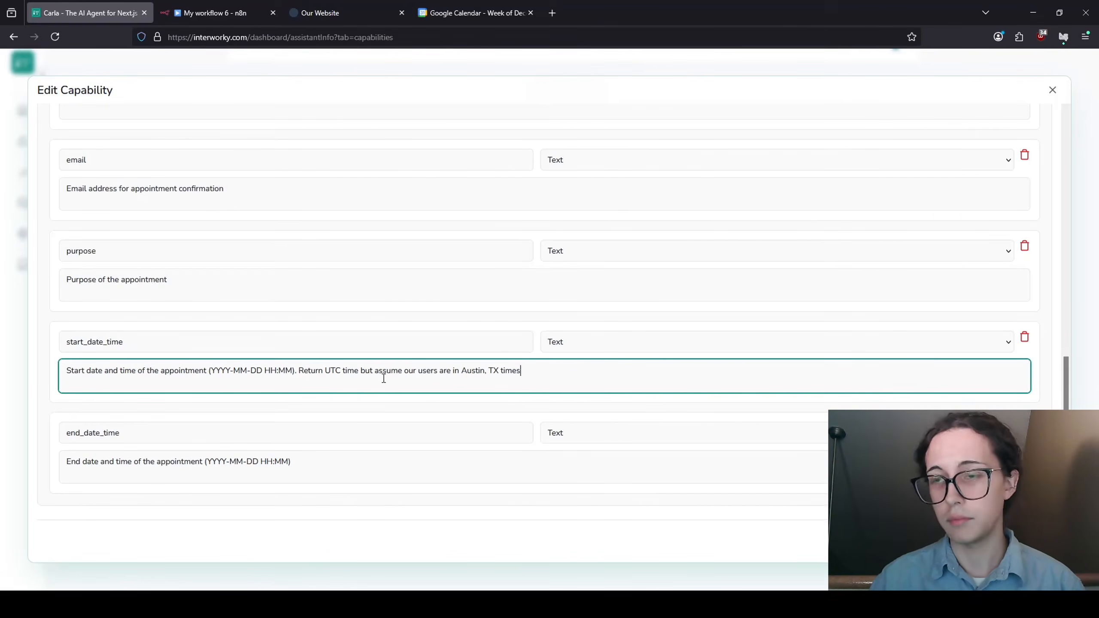
{"action": "key", "text": "BackSpace"}
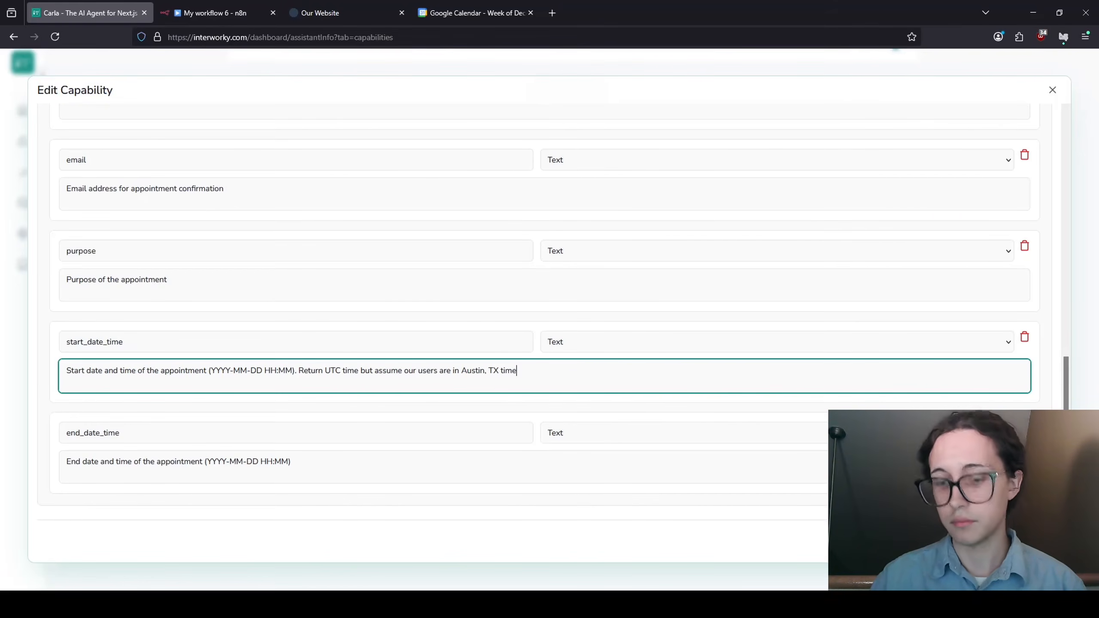
{"action": "type", "text": "."}
- Copy the UTC sentence into the end_date_time description and save the booking capability
{"action": "left_click_drag", "start_coordinate": [402, 362], "coordinate": [297, 372]}
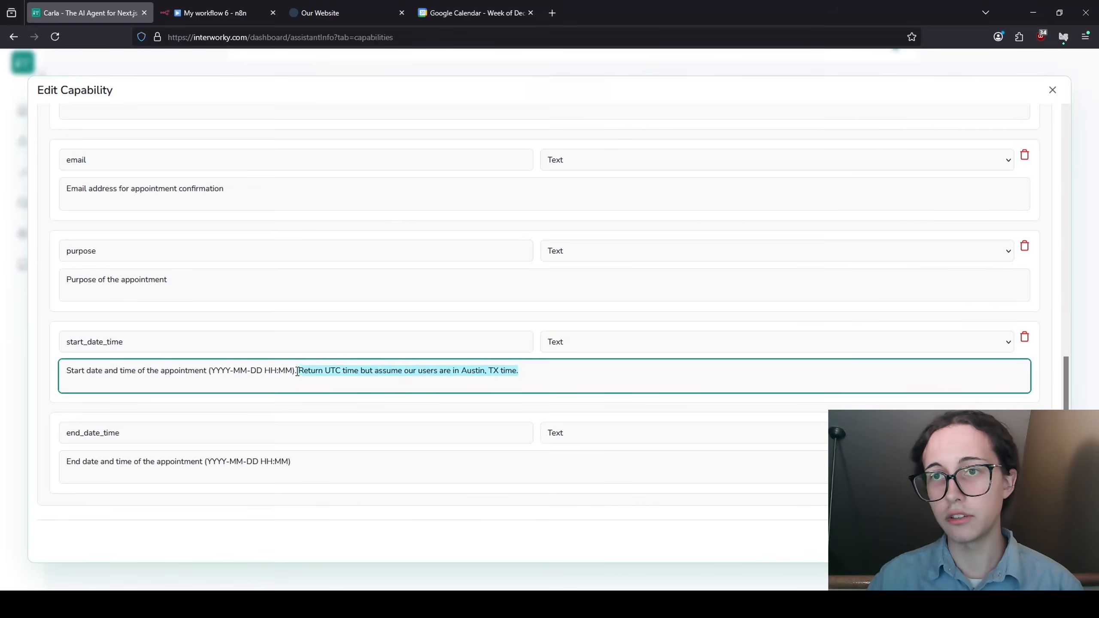
{"action": "key", "text": "ctrl+c"}
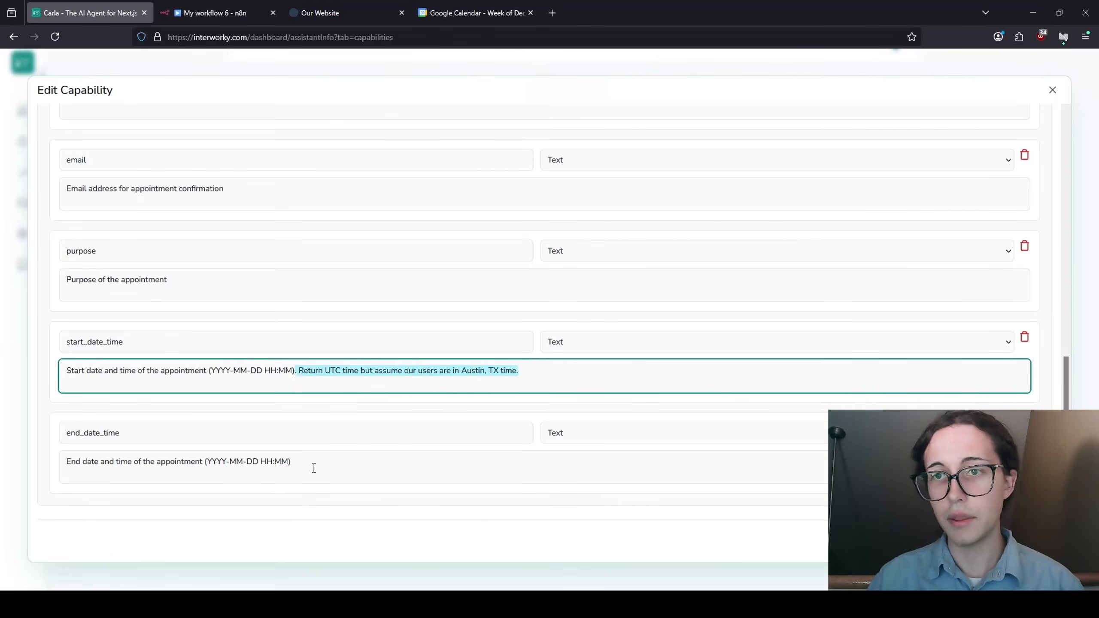
{"action": "left_click", "coordinate": [314, 466]}
{"action": "key", "text": "ctrl+v"}
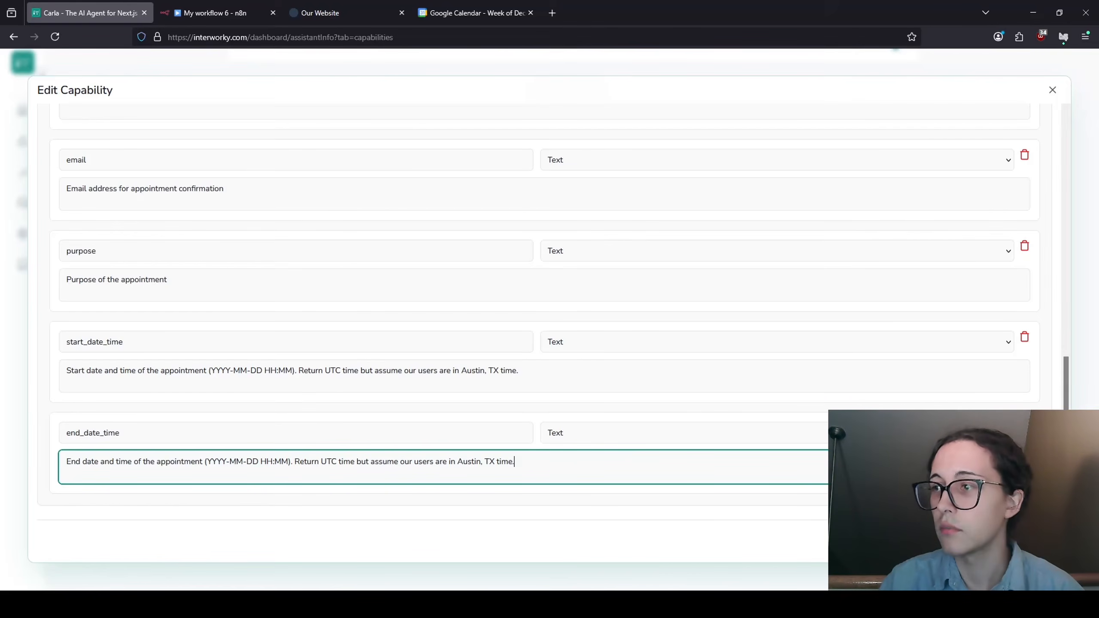
{"action": "left_click", "coordinate": [1025, 541]}
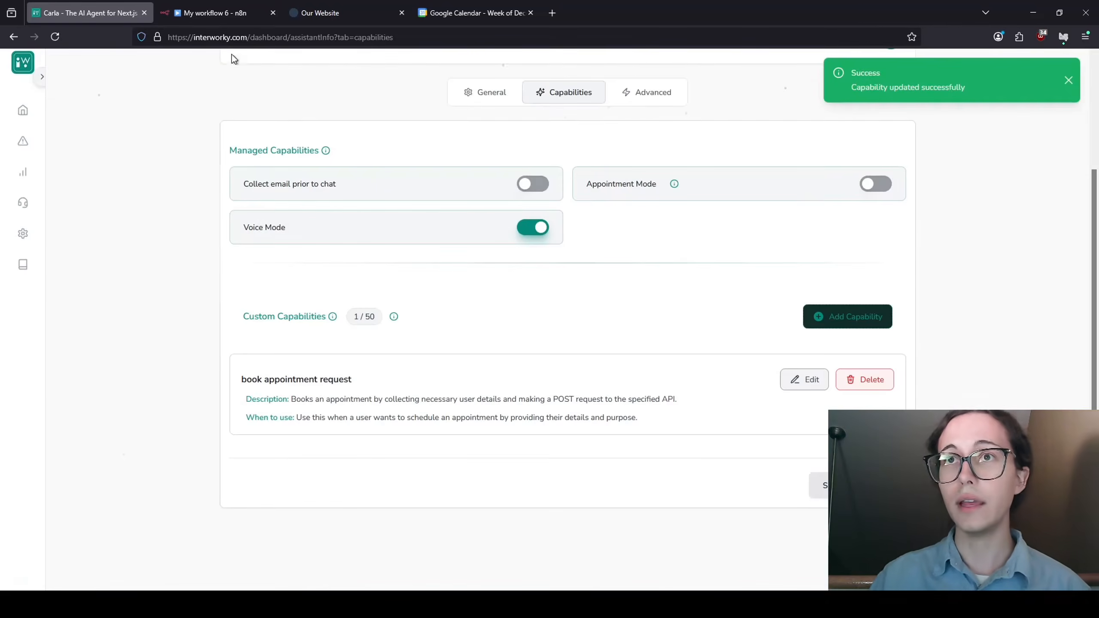
- Close the Create an event node and execute the n8n workflow to await a test webhook
{"action": "left_click", "coordinate": [208, 9]}
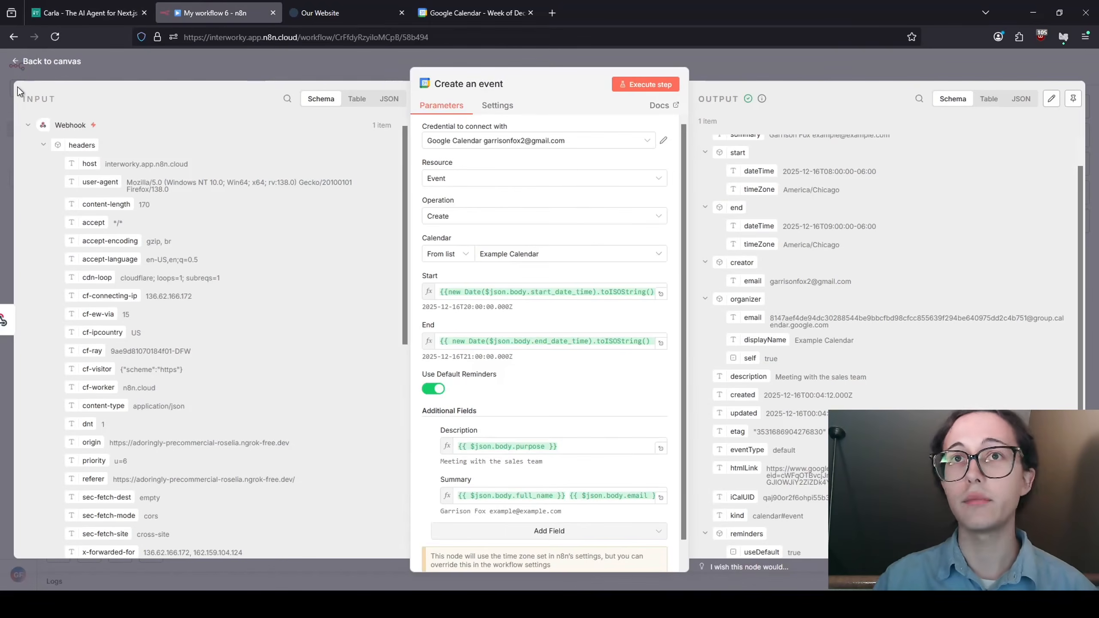
{"action": "left_click", "coordinate": [52, 61]}
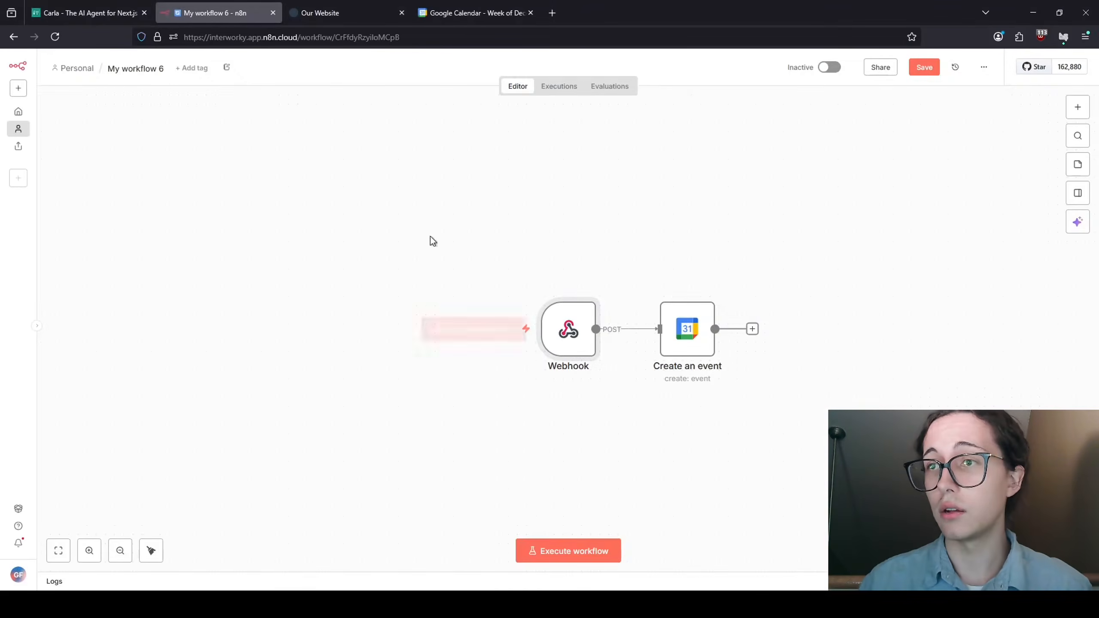
{"action": "left_click", "coordinate": [497, 333]}
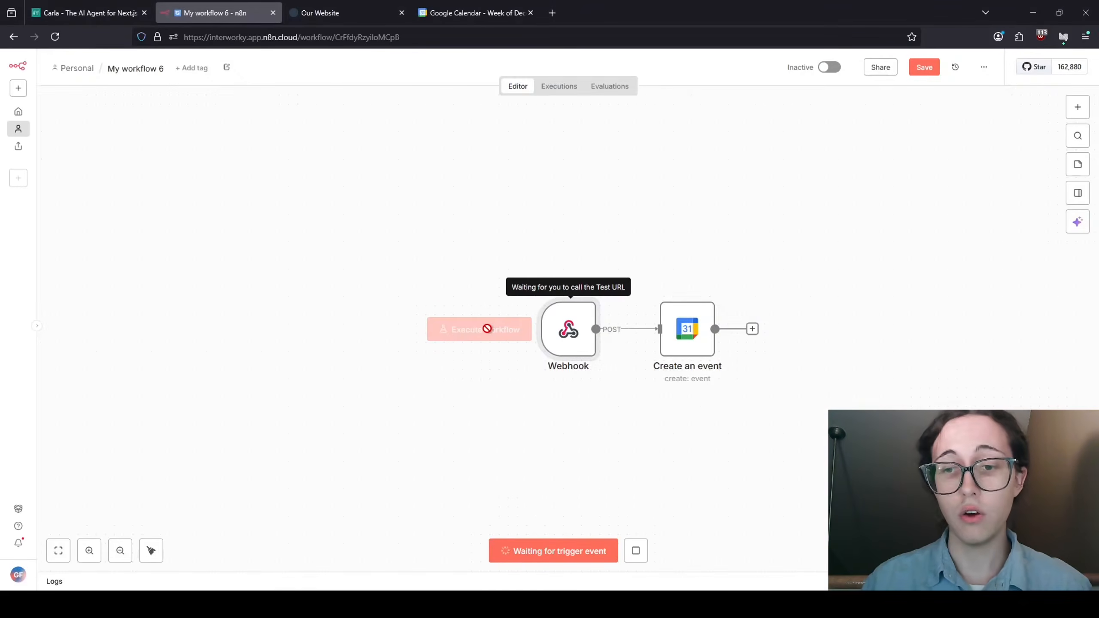
{"action": "left_click", "coordinate": [353, 16]}
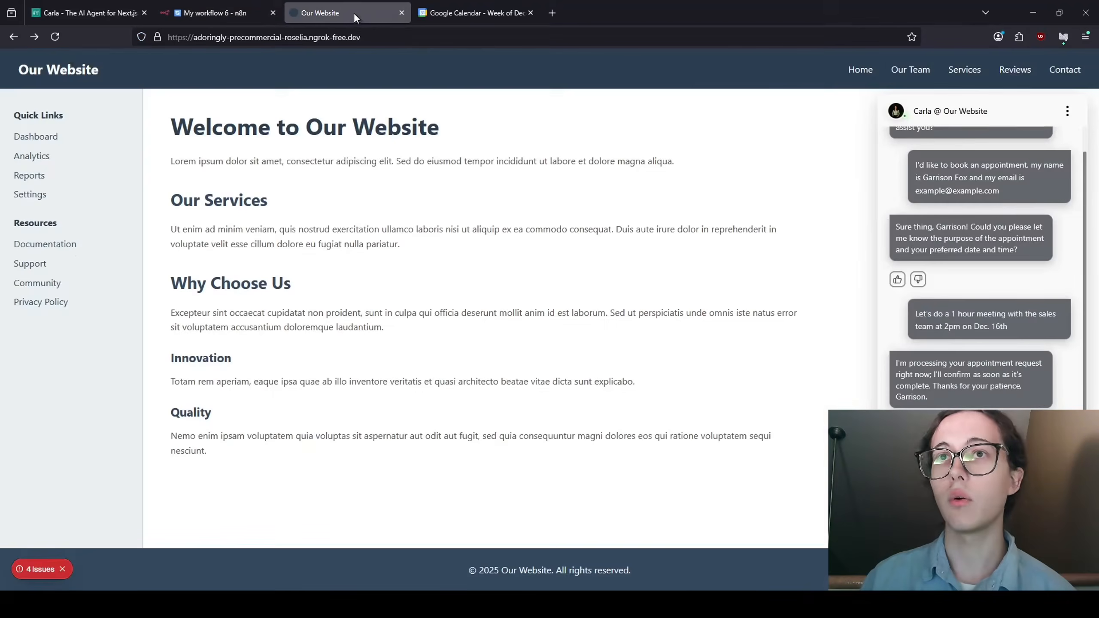
- In a fresh Carla chat, request a 3pm Dec. 16th booking: 'Meeting with sales staff, 30 minutes'
{"action": "left_click", "coordinate": [55, 37]}
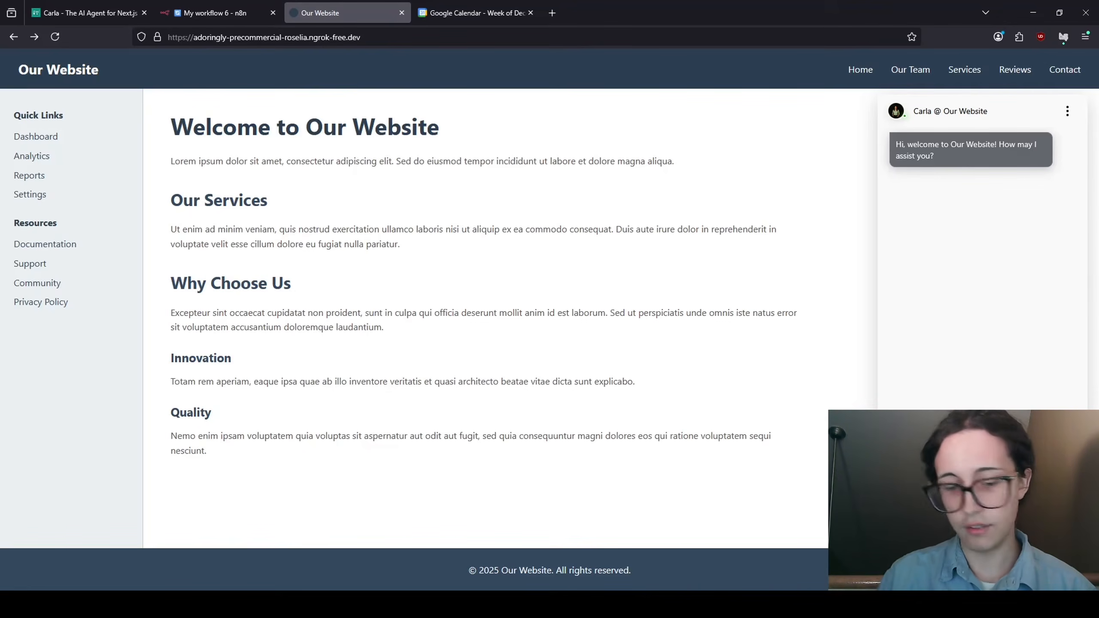
{"action": "key", "text": "Return"}
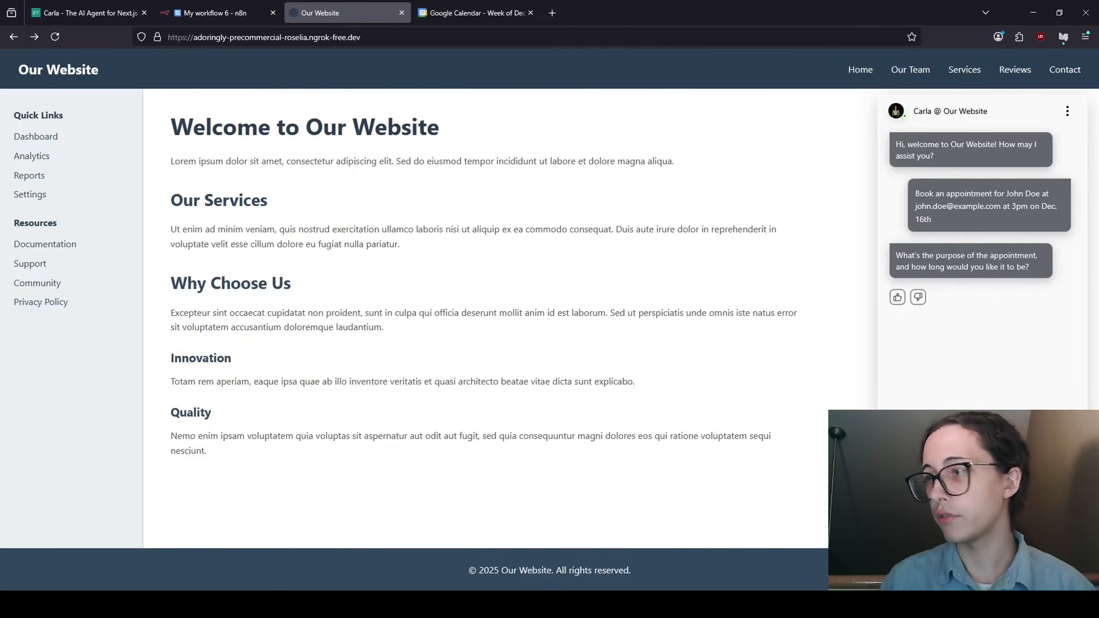
{"action": "type", "text": "Meeting with sales staff, 30 minutes"}
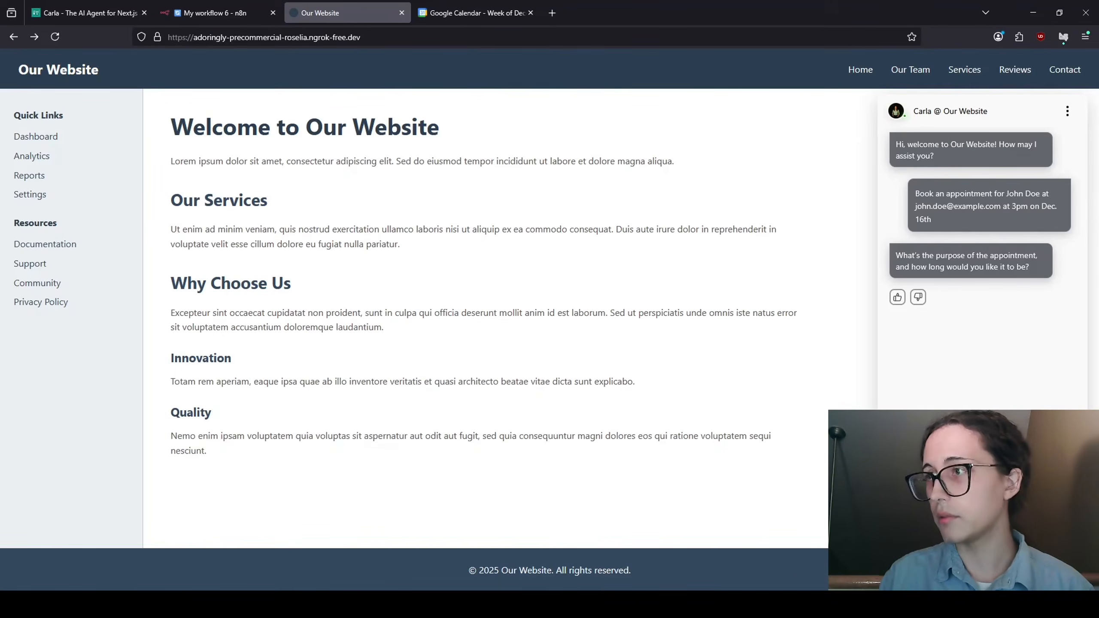
{"action": "key", "text": "Return"}
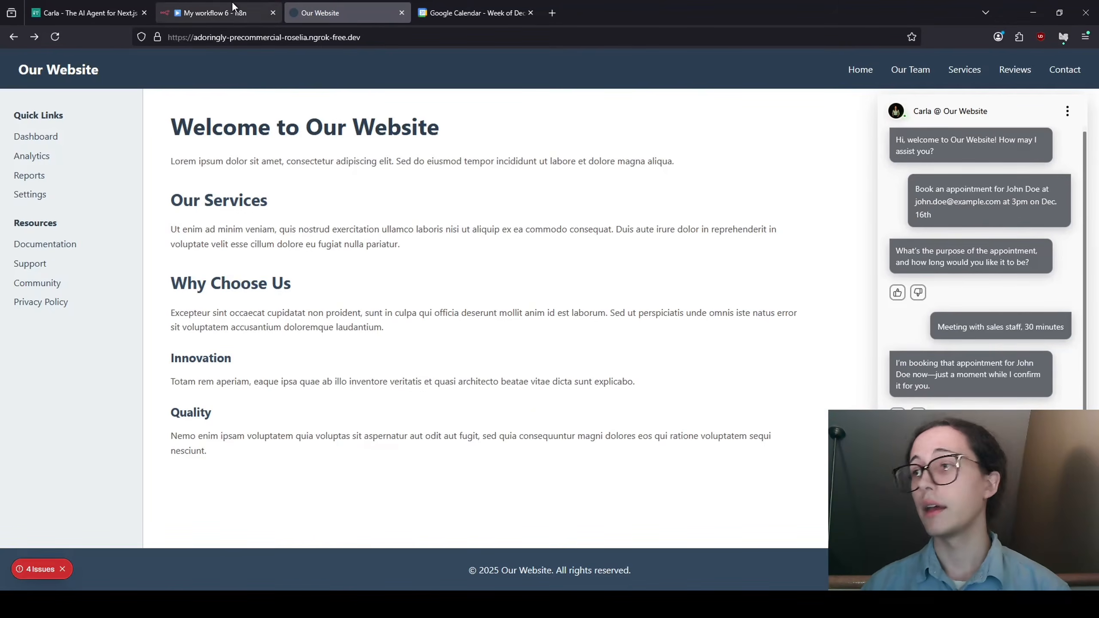
{"action": "left_click", "coordinate": [233, 10]}
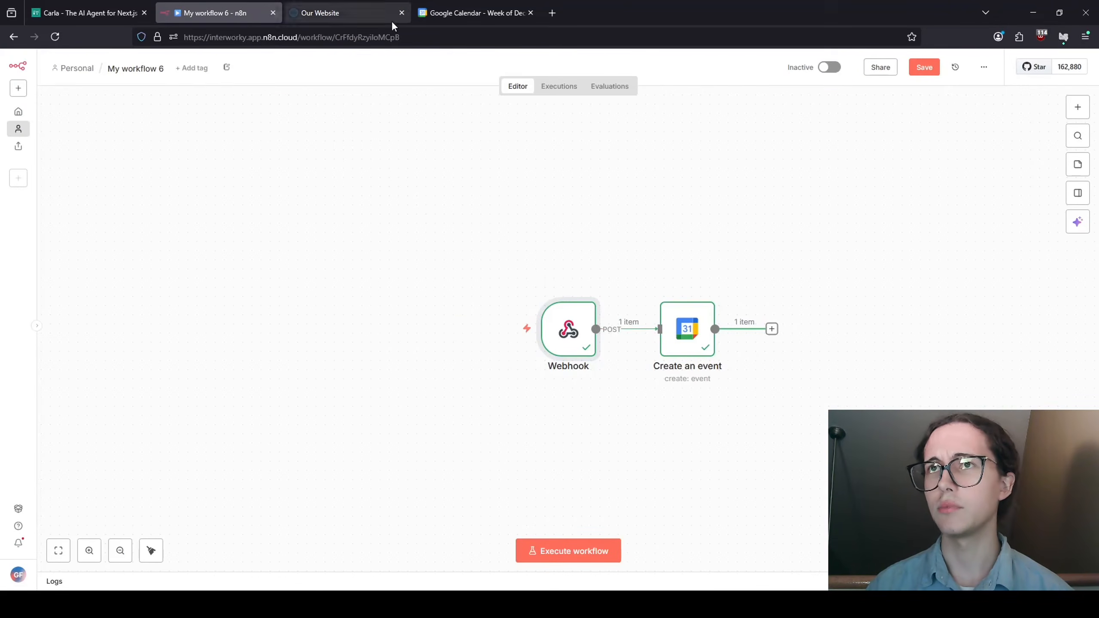
- Open the December 16, 3:00–3:30pm 'Meeting with sales staff' event, then return to Interworky
{"action": "left_click", "coordinate": [476, 12]}
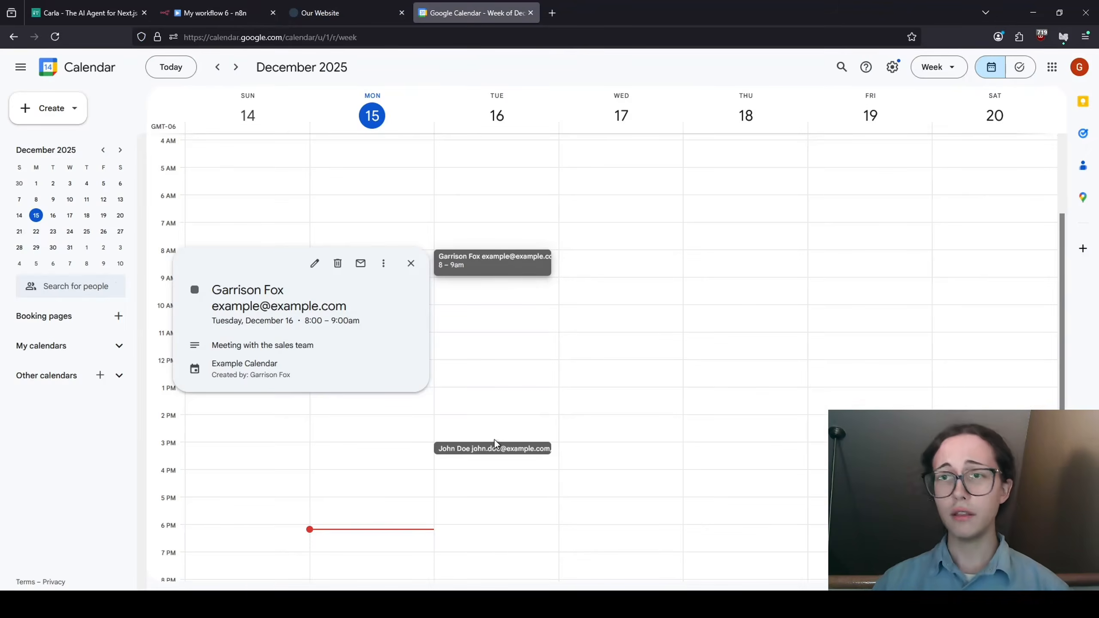
{"action": "left_click", "coordinate": [478, 412]}
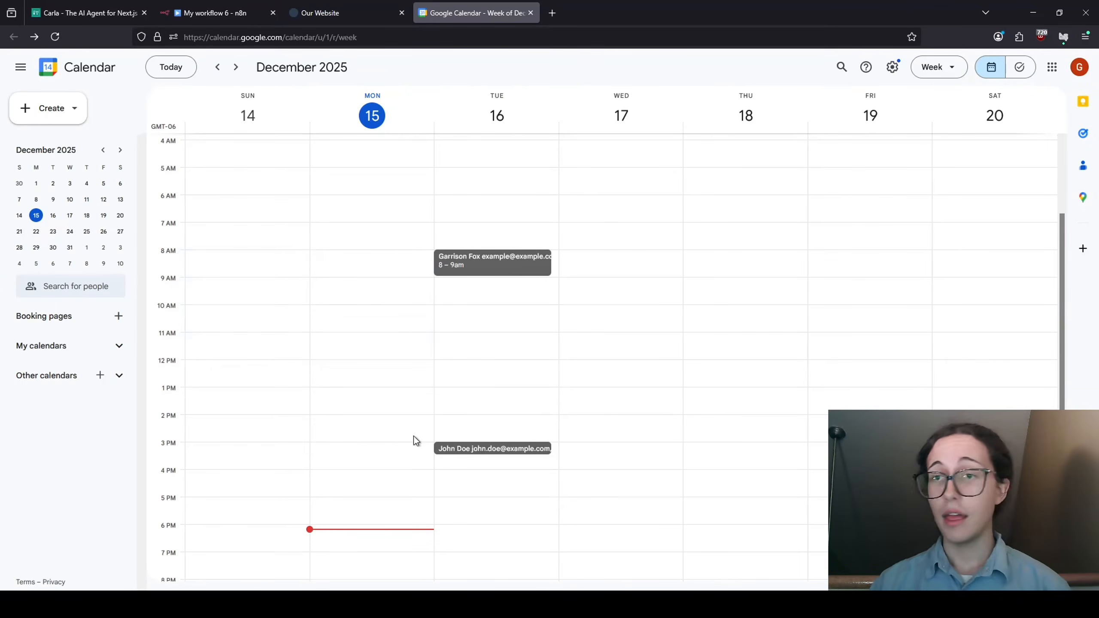
{"action": "left_click", "coordinate": [488, 450]}
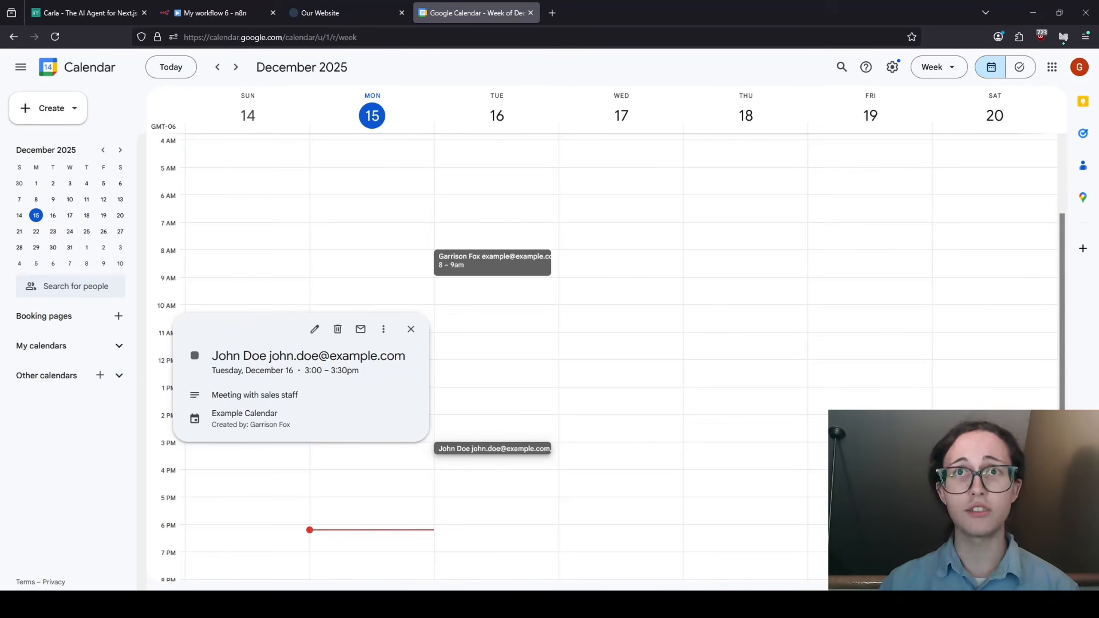
{"action": "left_click", "coordinate": [55, 17]}
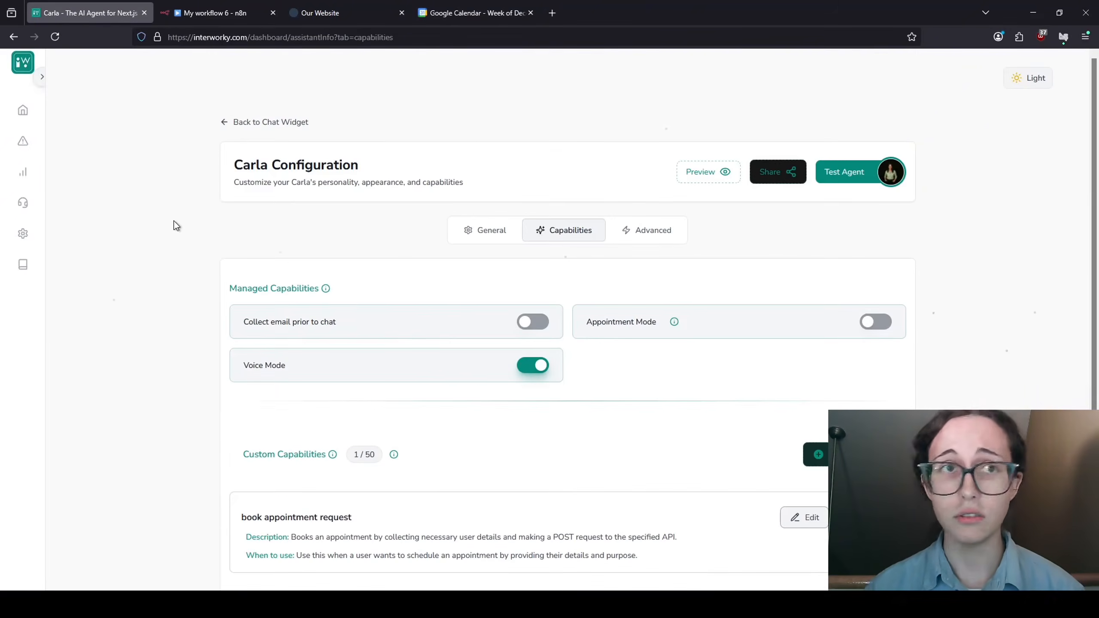
- Inspect the book appointment request capability's endpoint and parameters, then return to the n8n My workflow 6 canvas
{"action": "scroll", "coordinate": [179, 225], "scroll_direction": "down", "scroll_amount": 3}
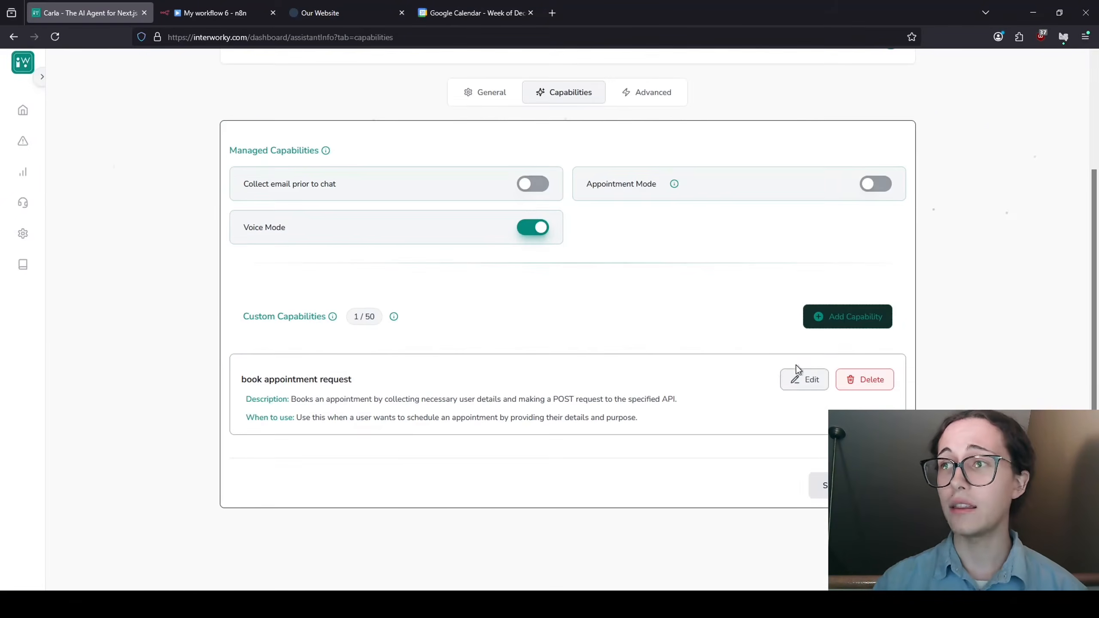
{"action": "left_click", "coordinate": [795, 380]}
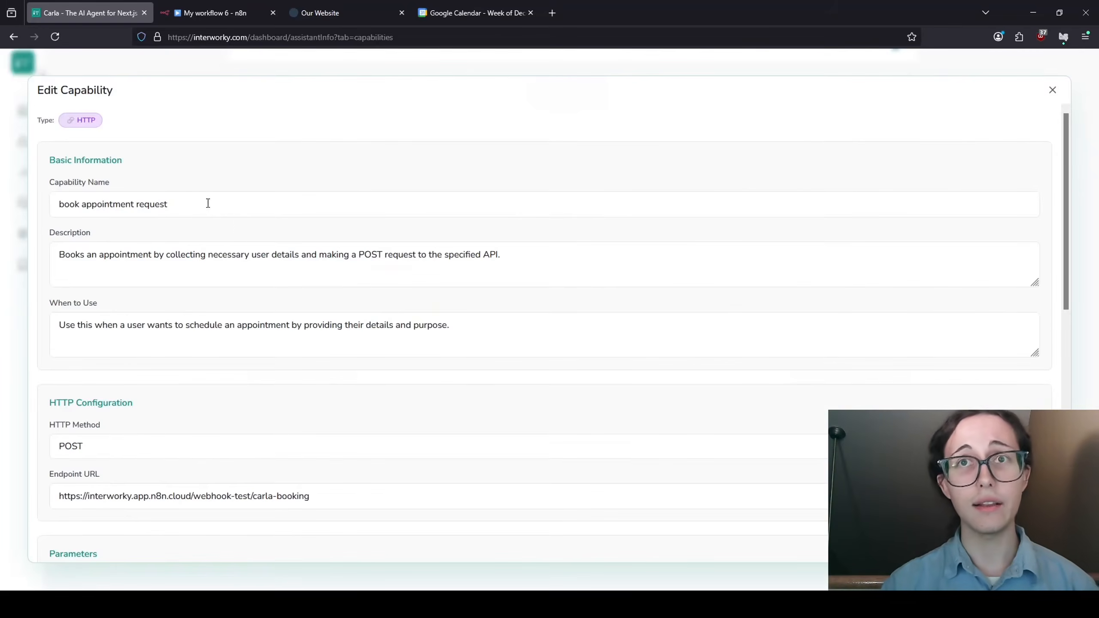
{"action": "scroll", "coordinate": [160, 151], "scroll_direction": "down", "scroll_amount": 10}
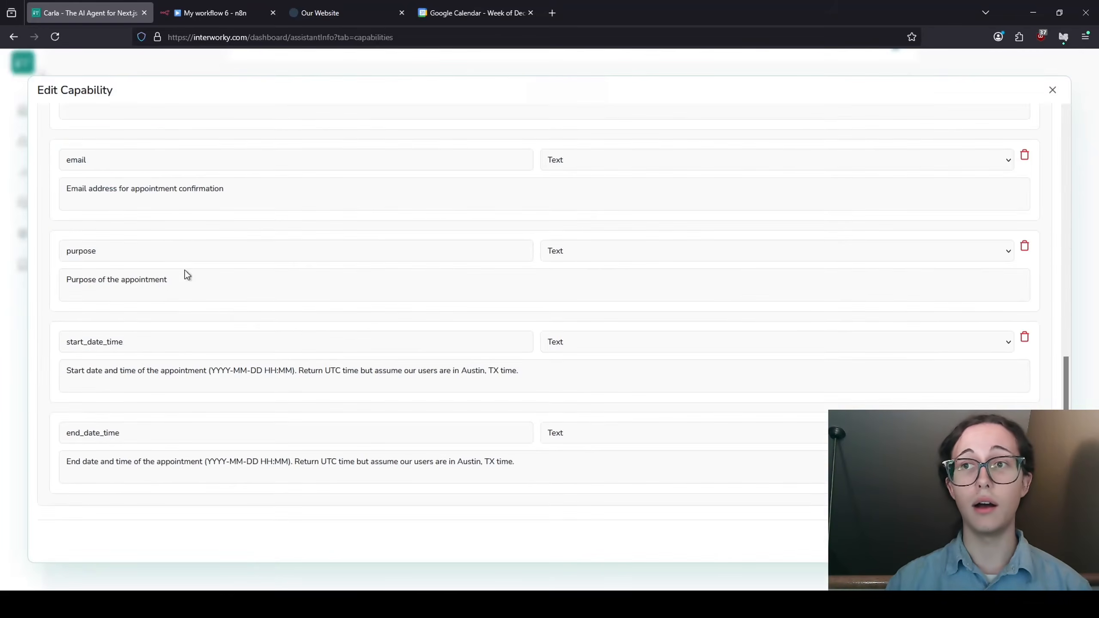
{"action": "scroll", "coordinate": [187, 273], "scroll_direction": "up", "scroll_amount": 10}
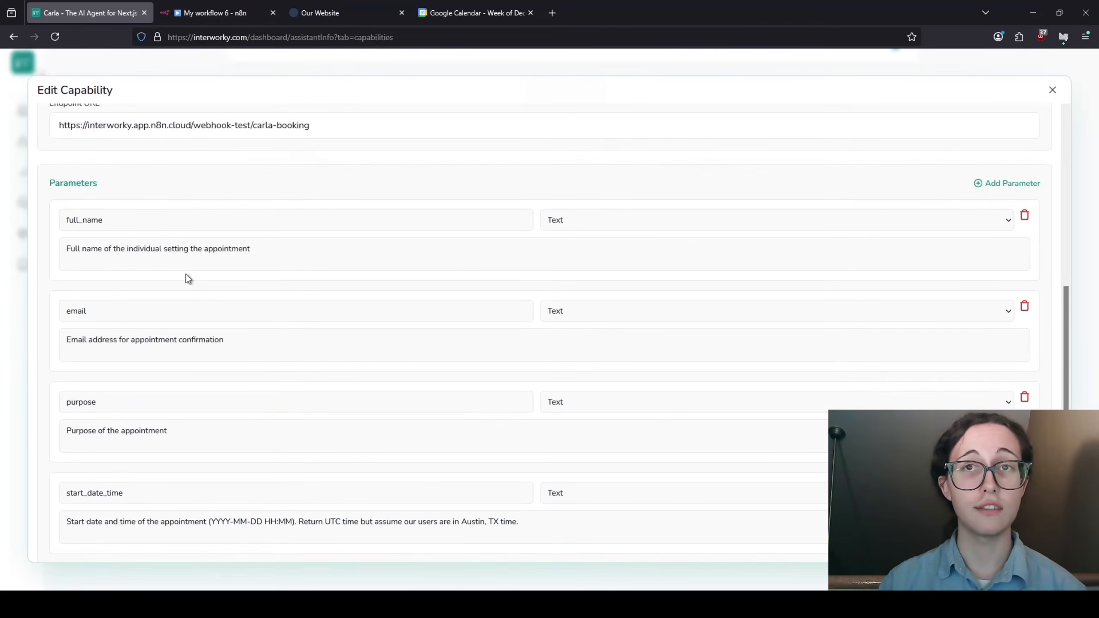
{"action": "scroll", "coordinate": [157, 197], "scroll_direction": "up", "scroll_amount": 2}
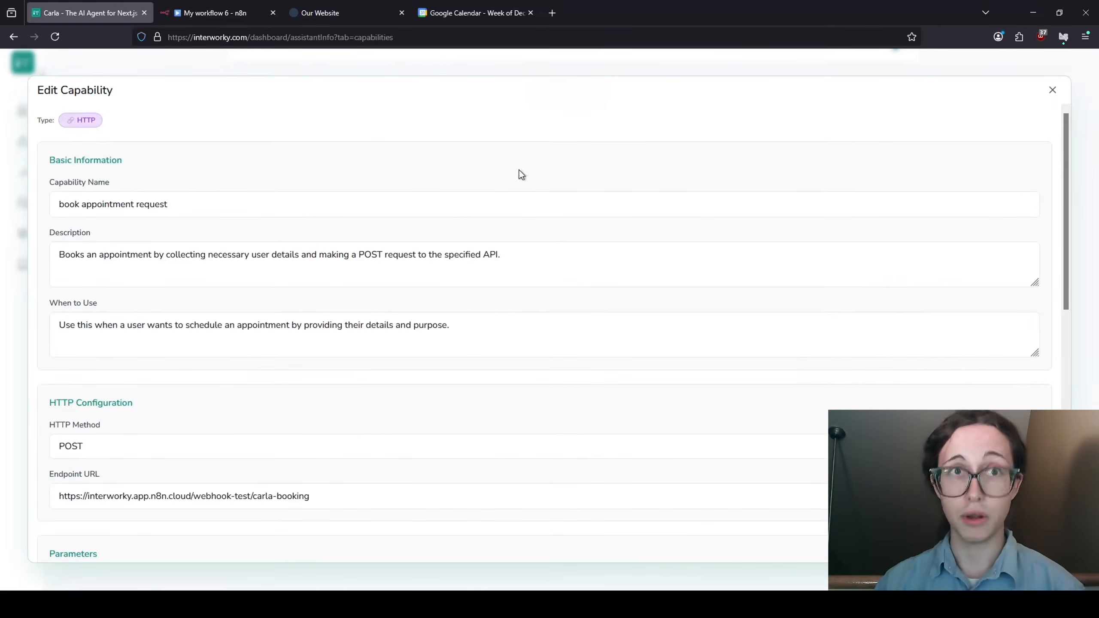
{"action": "left_click", "coordinate": [197, 12]}
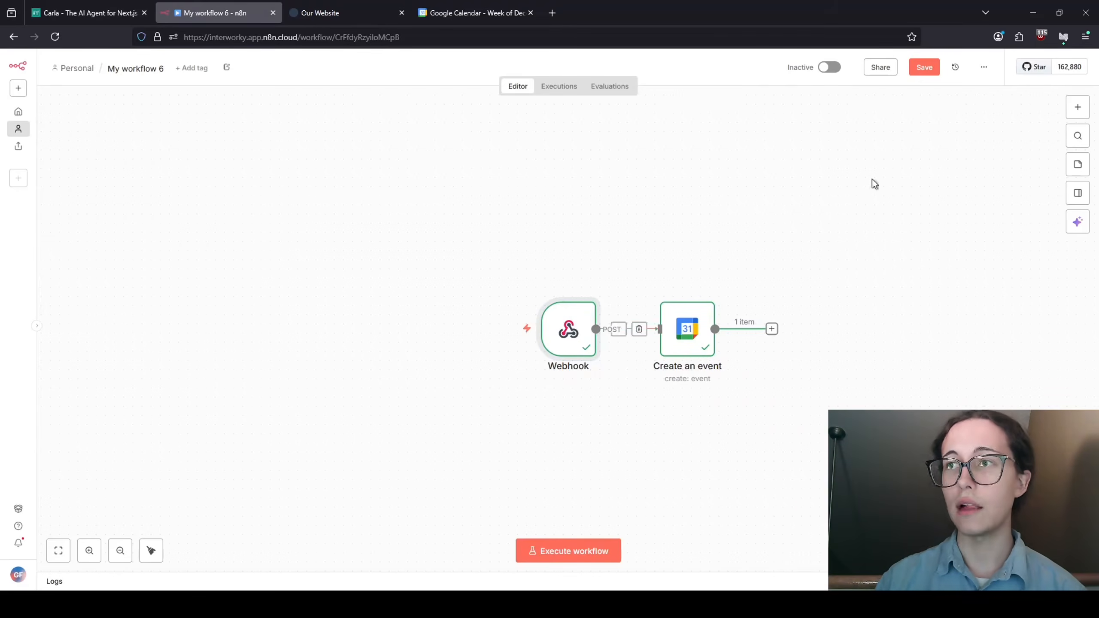
- Check the Our Website tab, then return to Google Calendar showing the December 16, 3:00–3:30pm sales staff meeting
{"action": "left_click", "coordinate": [458, 22]}
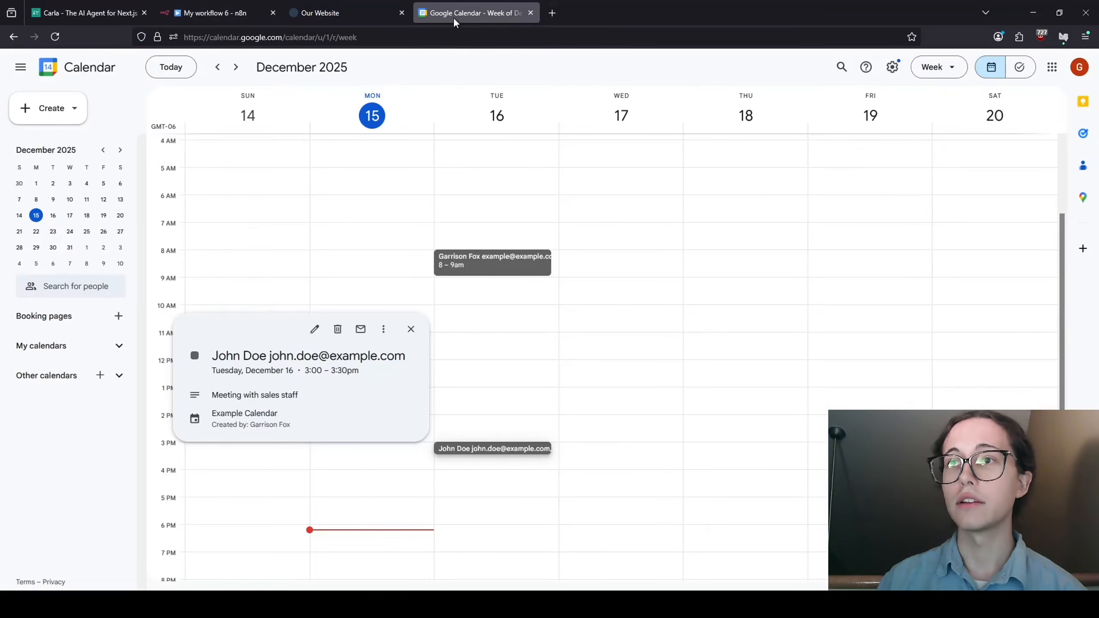
{"action": "left_click", "coordinate": [355, 17]}
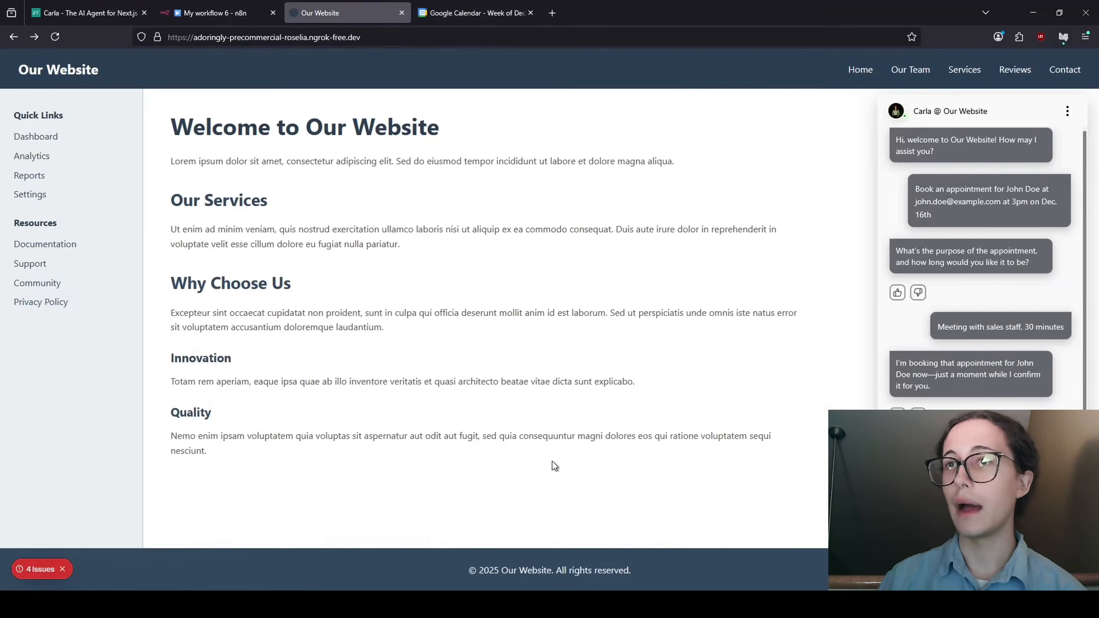
{"action": "left_click", "coordinate": [465, 13]}
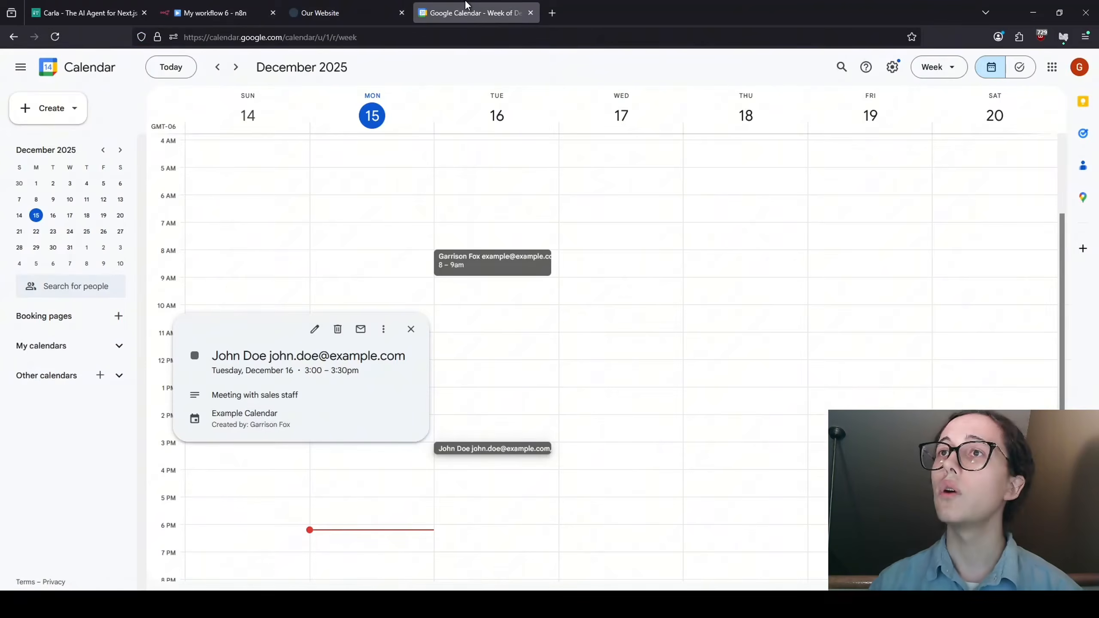